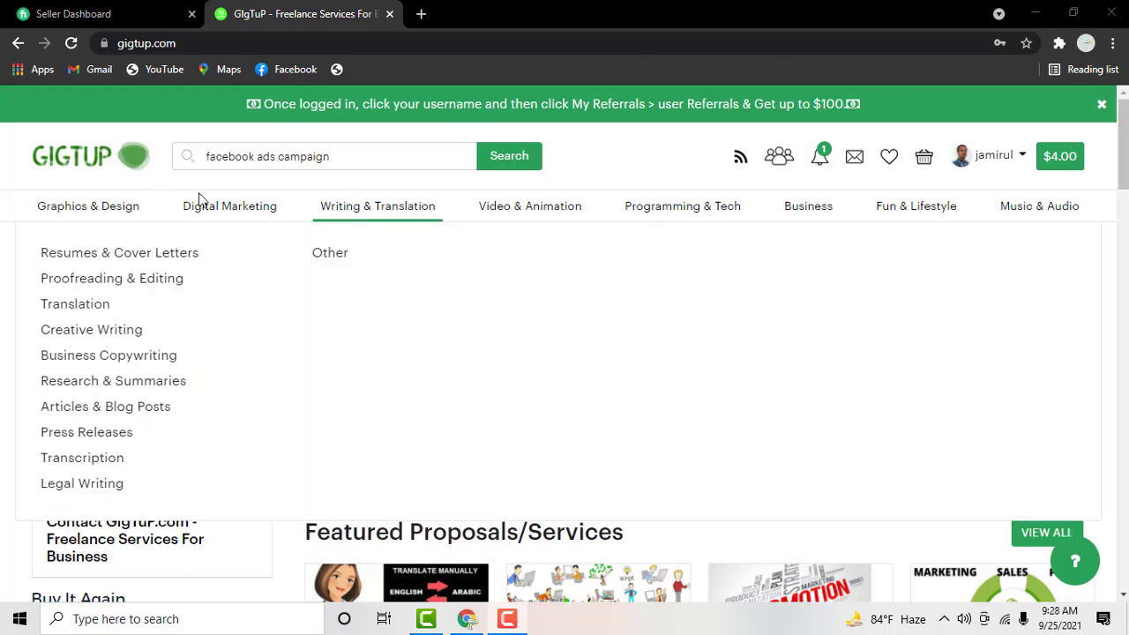
Open the jamirul account dropdown and expand its Selling options
mouse_move(205, 212)
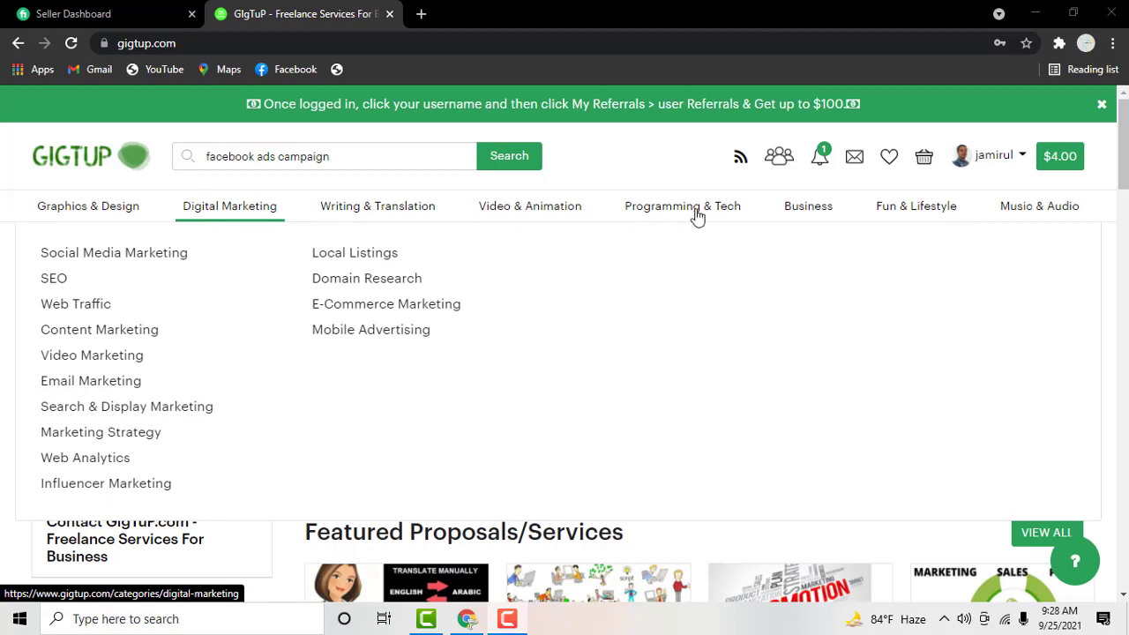
left_click(800, 217)
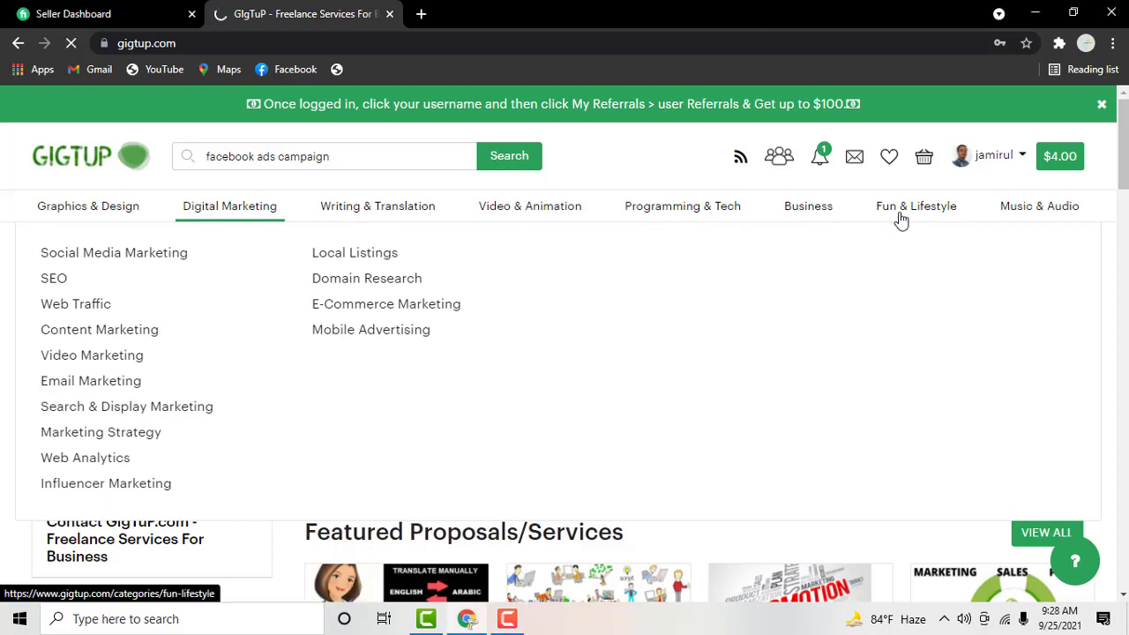
mouse_move(988, 221)
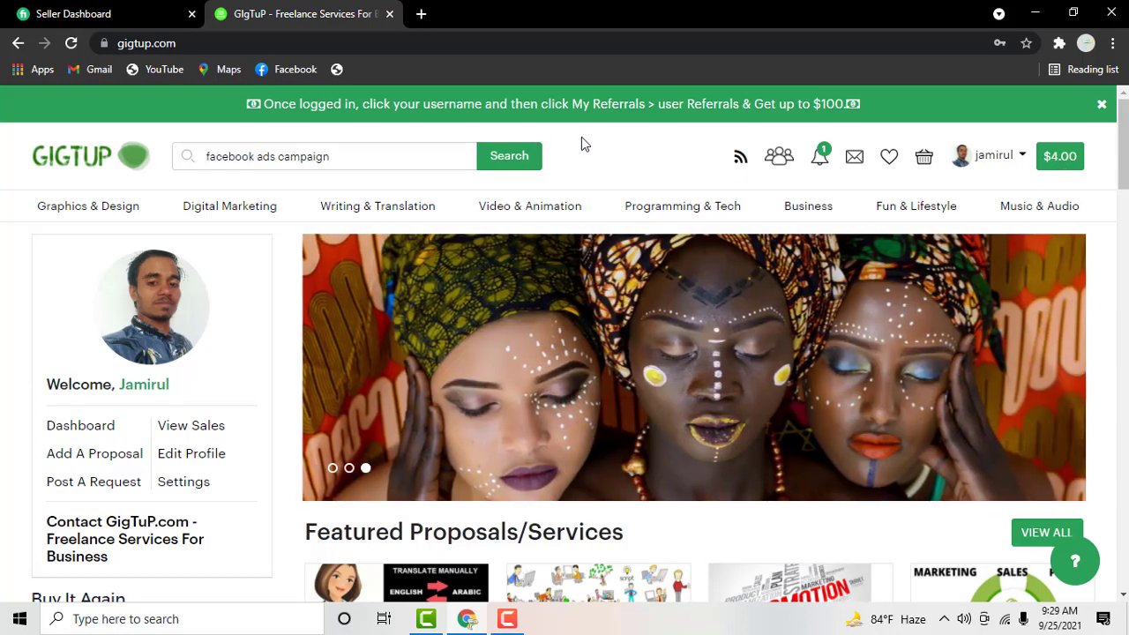
mouse_move(592, 206)
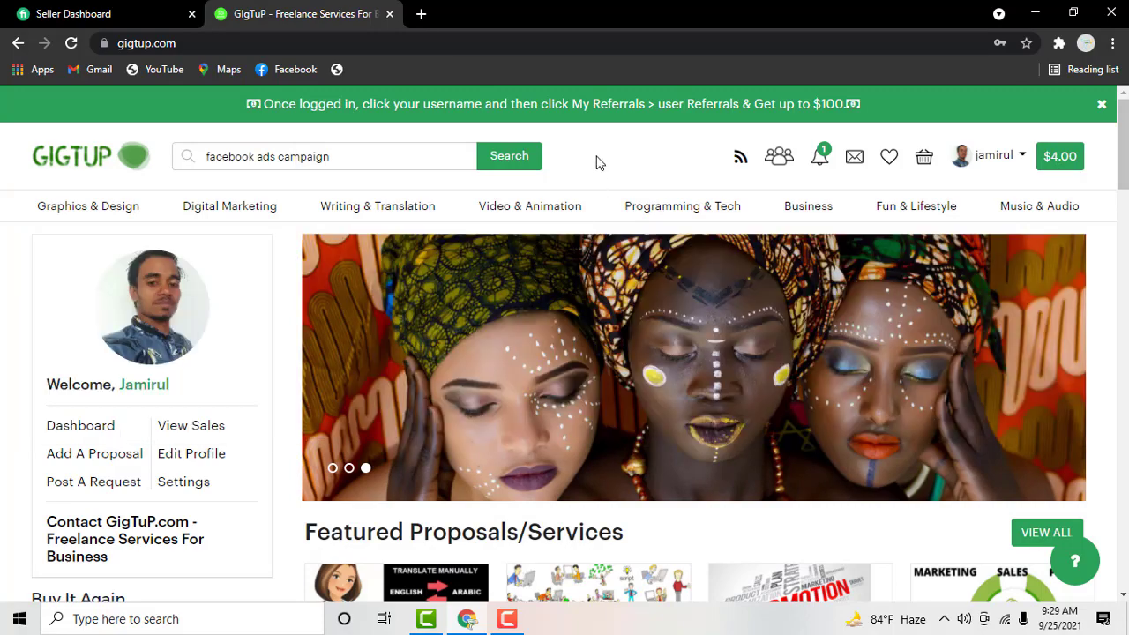
scroll(597, 161, "down", 2)
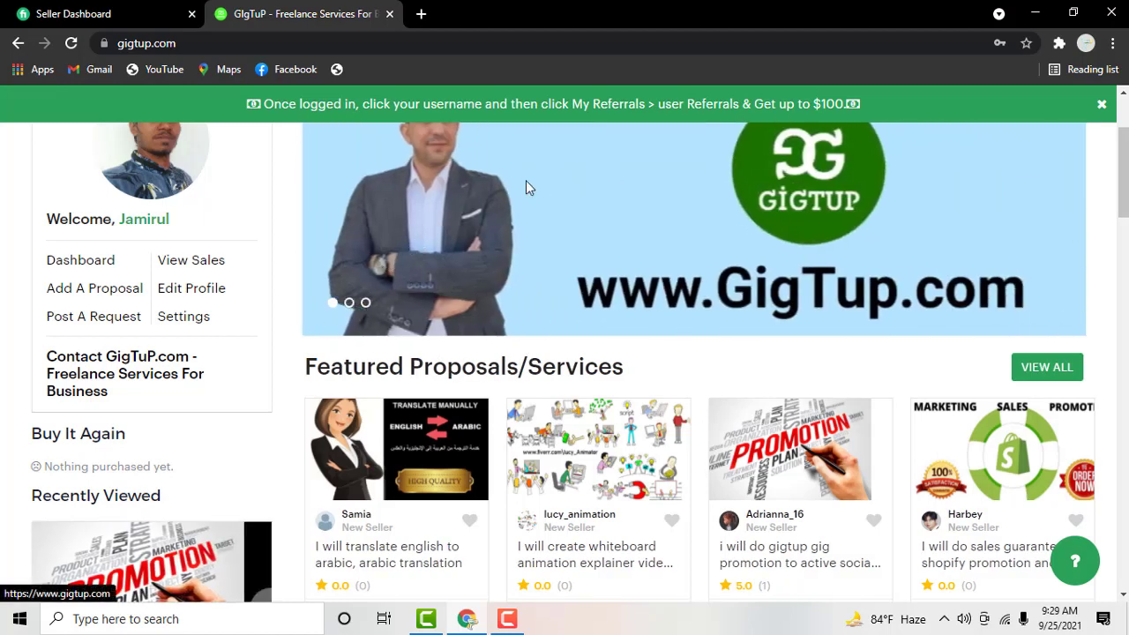
scroll(670, 203, "up", 2)
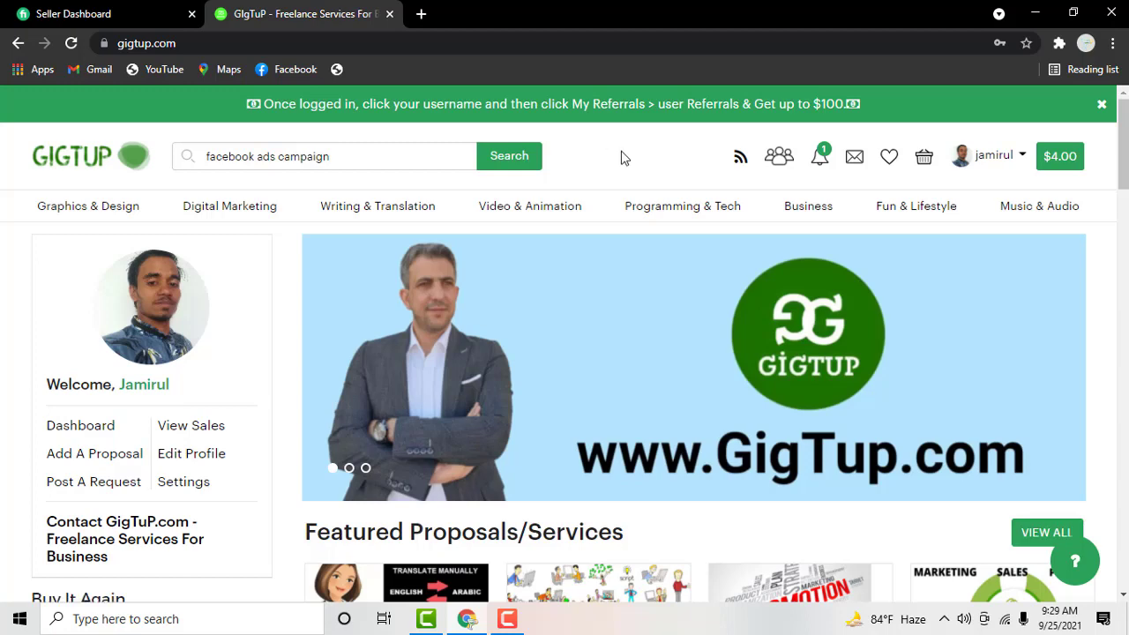
mouse_move(378, 212)
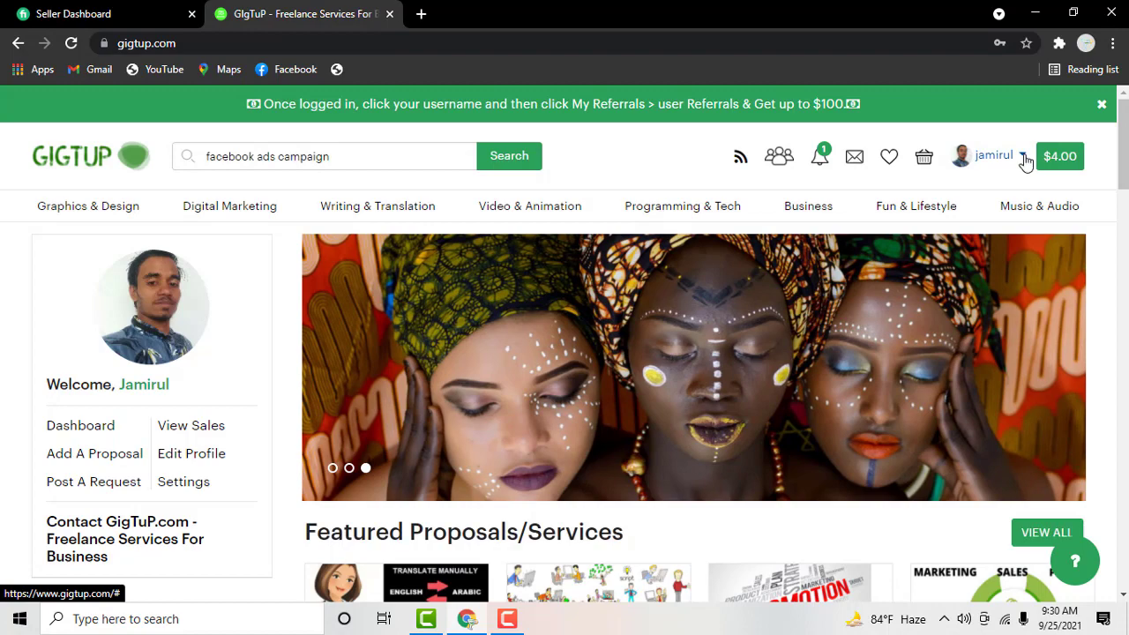
left_click(986, 162)
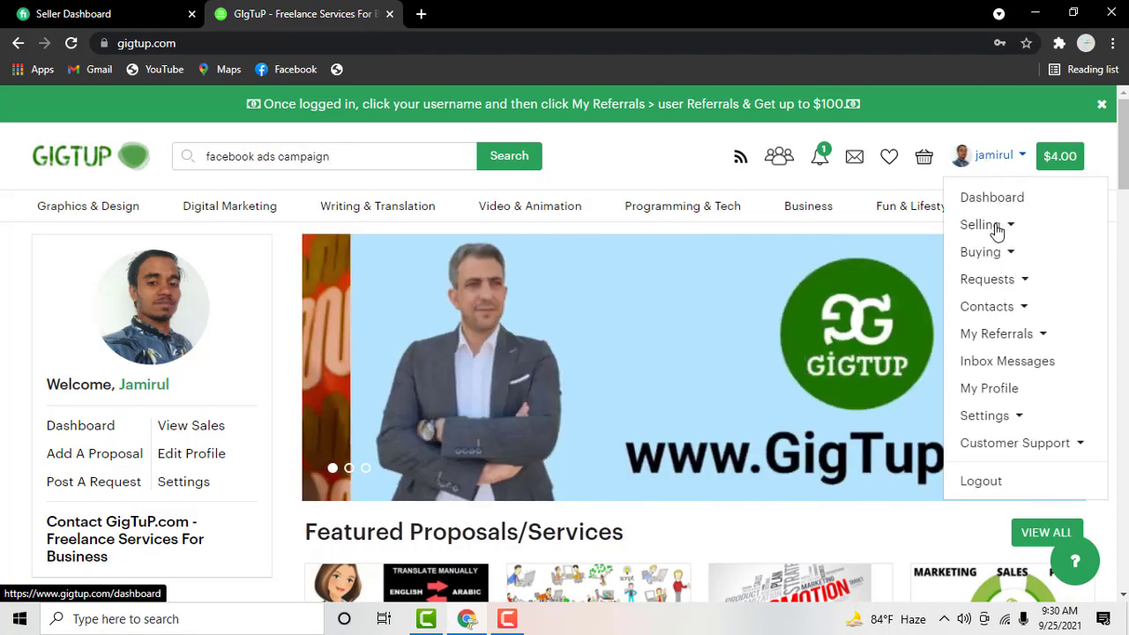
left_click(989, 231)
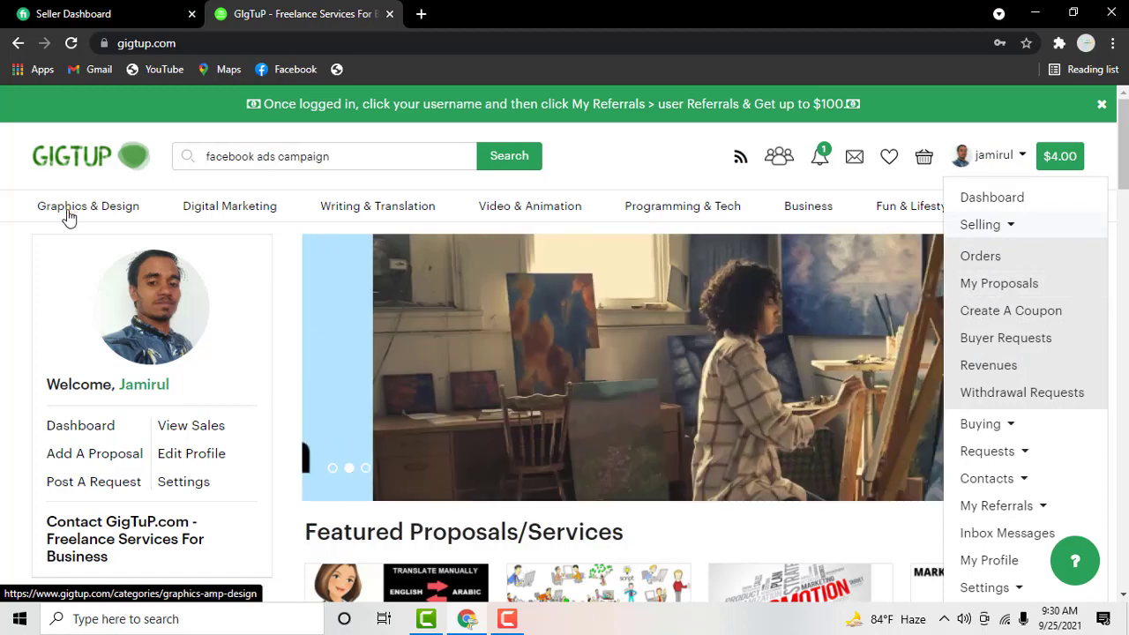
Scroll down the home page to the Start Selling box
scroll(158, 124, "down", 4)
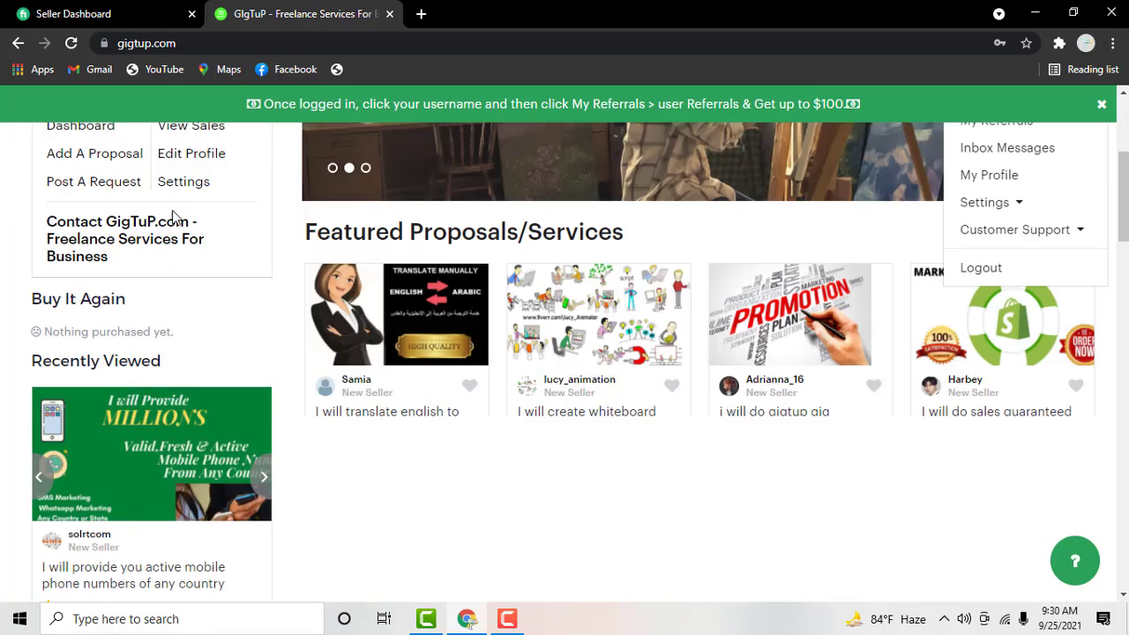
scroll(163, 255, "down", 2)
scroll(156, 333, "down", 2)
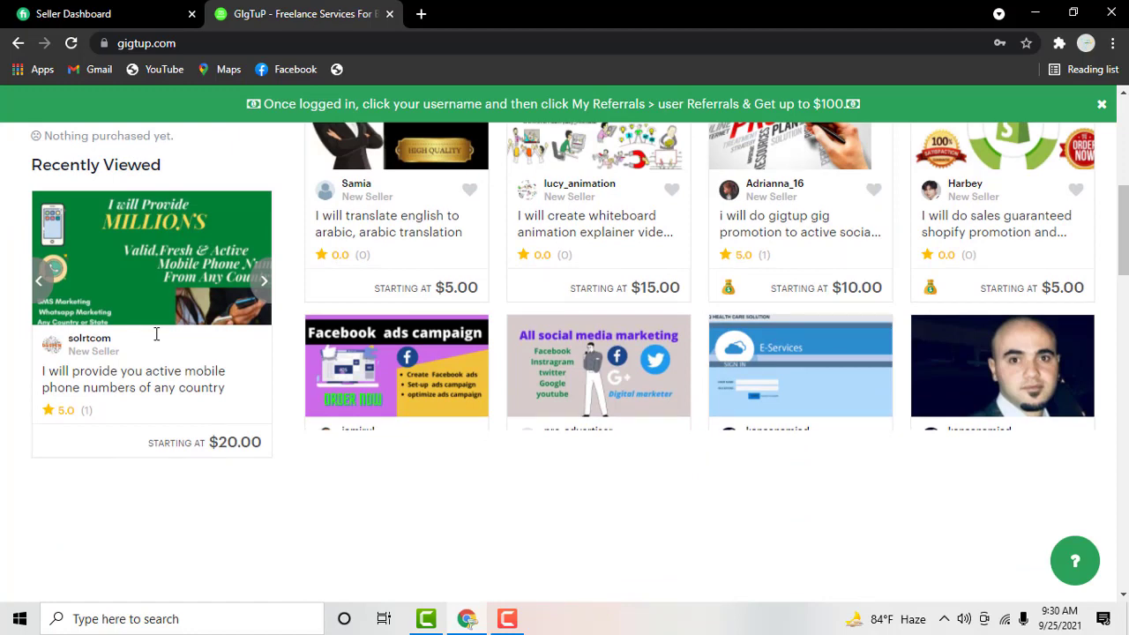
scroll(156, 334, "down", 3)
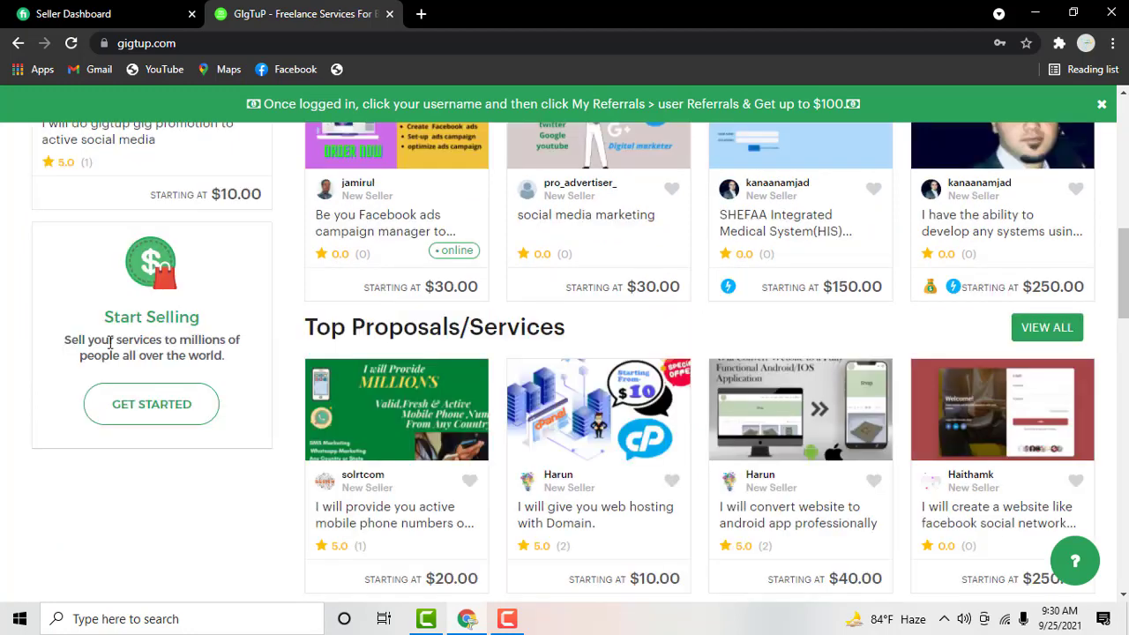
Open the Become A Seller On Our Platform page from Start Selling's GET STARTED
left_click(155, 413)
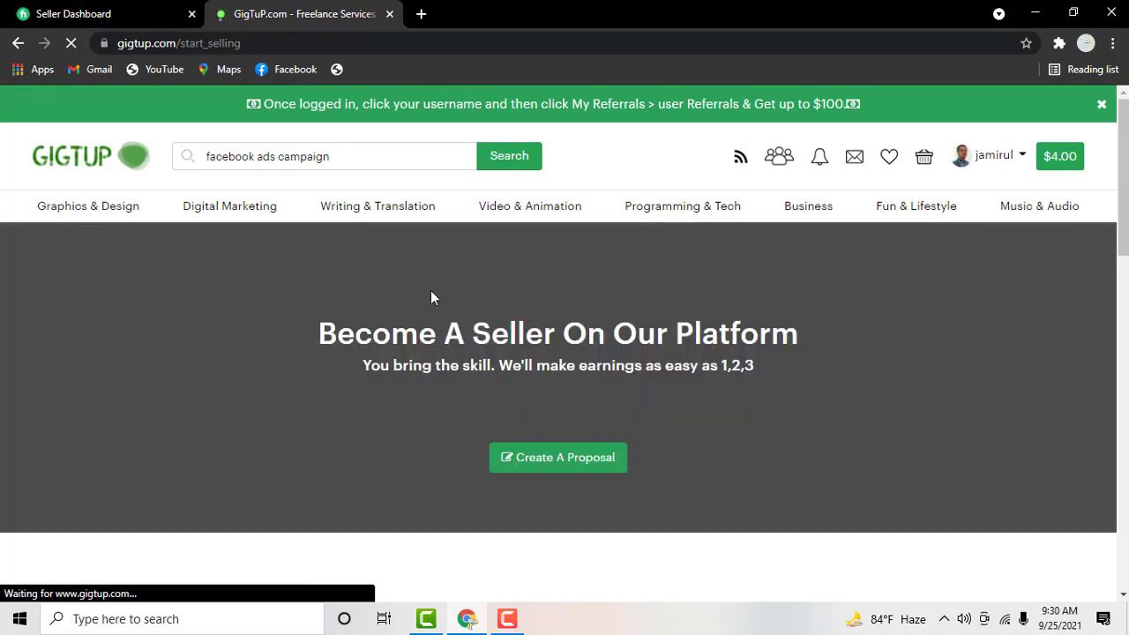
scroll(487, 247, "down", 1)
scroll(487, 247, "down", 2)
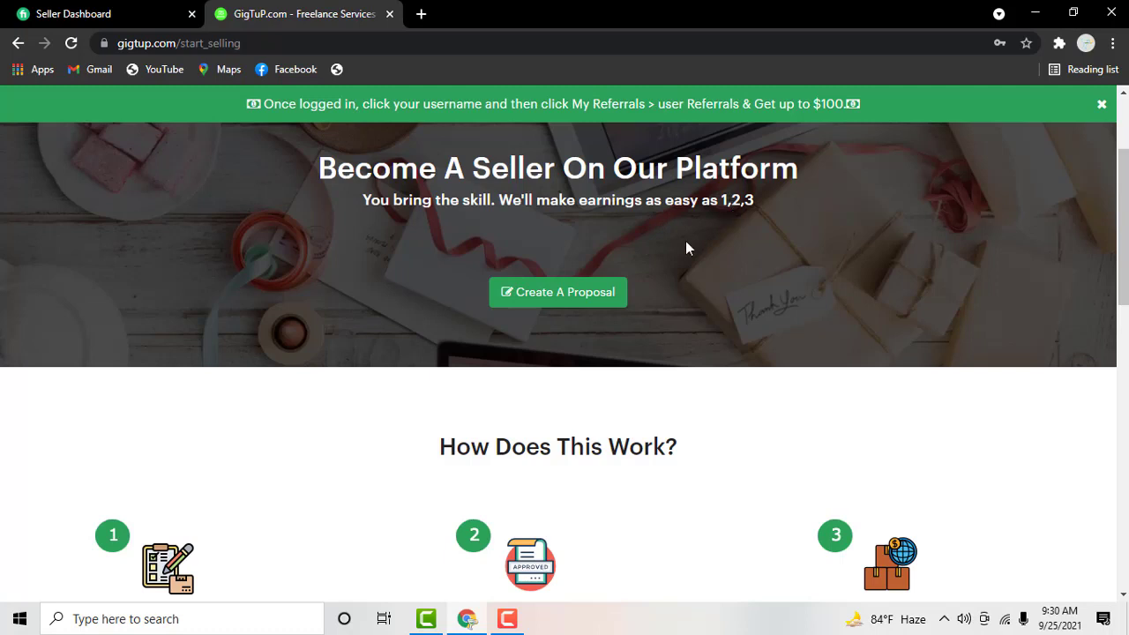
Start a new proposal titled 'create,setup & design your professional YouTube channel'
left_click(519, 299)
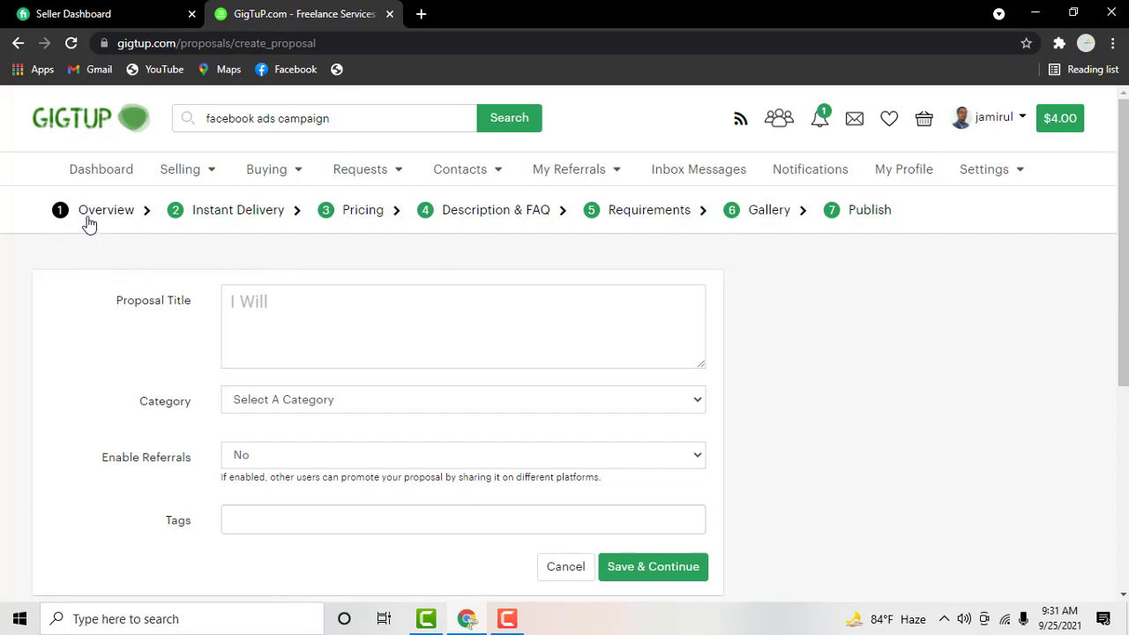
key("XF86MonBrightnessUp")
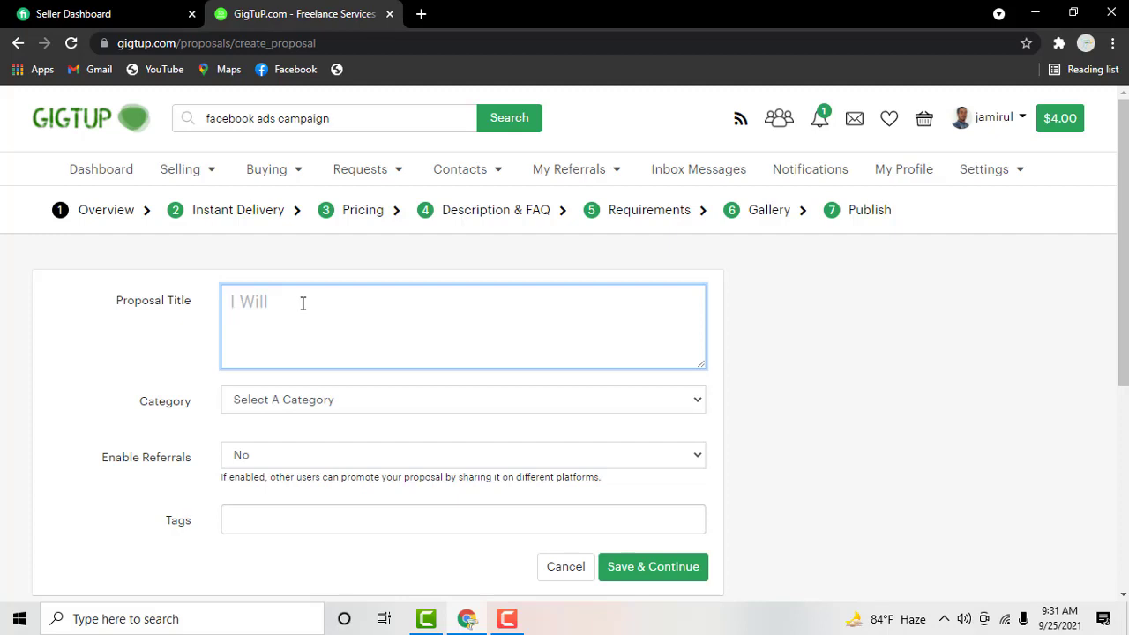
type("create")
type(",se")
type("tup")
type(" a")
type("nd")
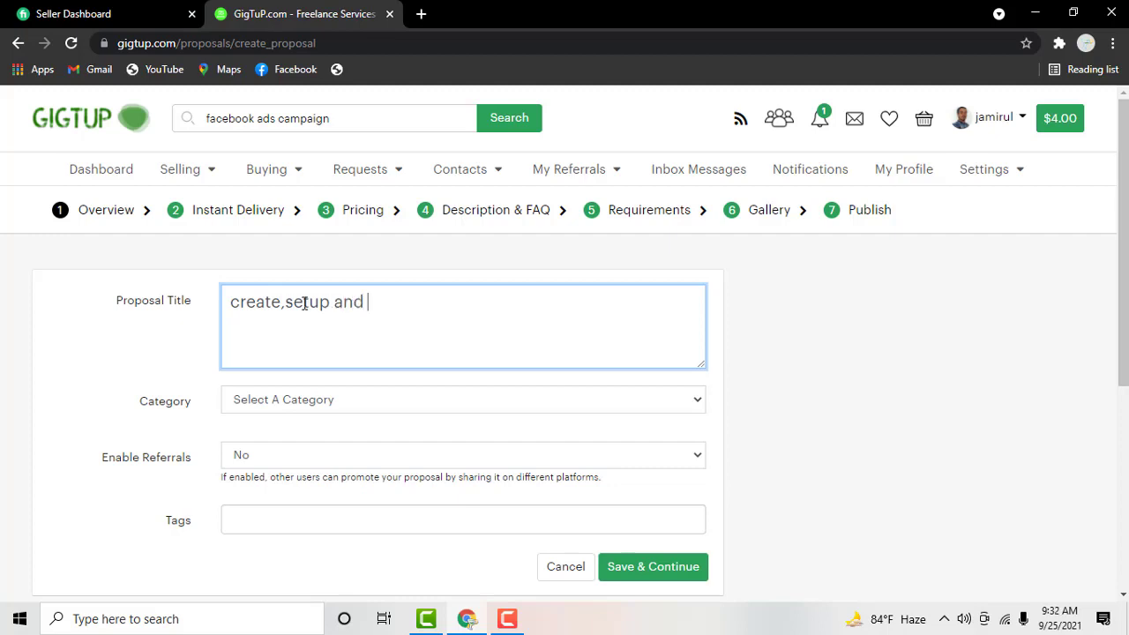
key("BackSpace")
key("BackSpace")
key("BackSpace")
key("BackSpace")
type("& ")
type("de")
type("sign")
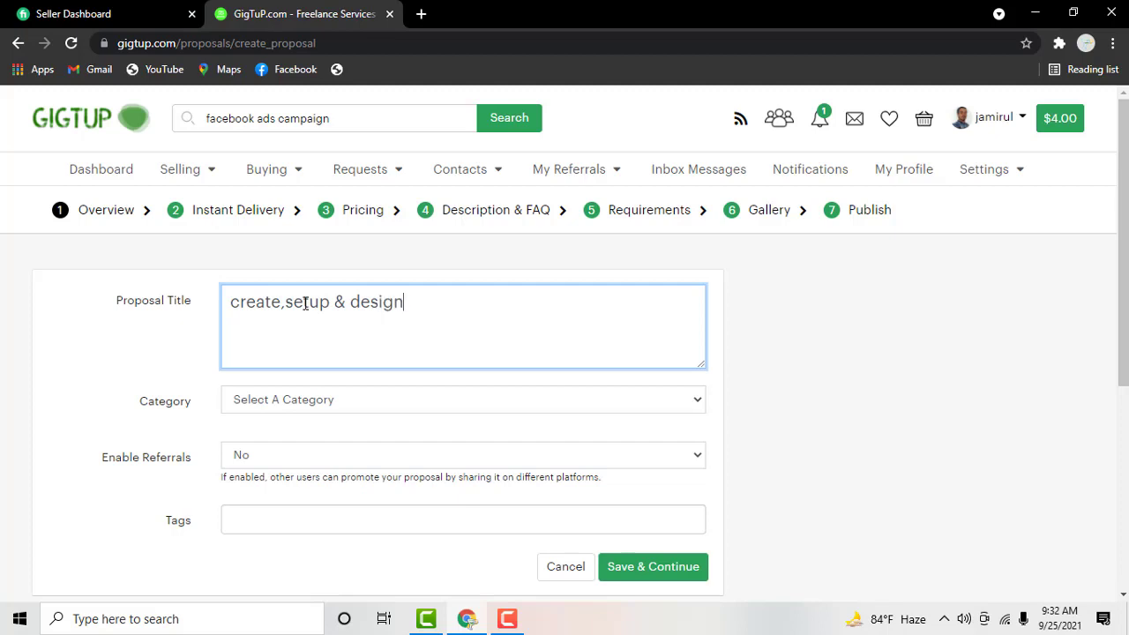
type(" y")
type("our ")
type("pr")
type("ofesi")
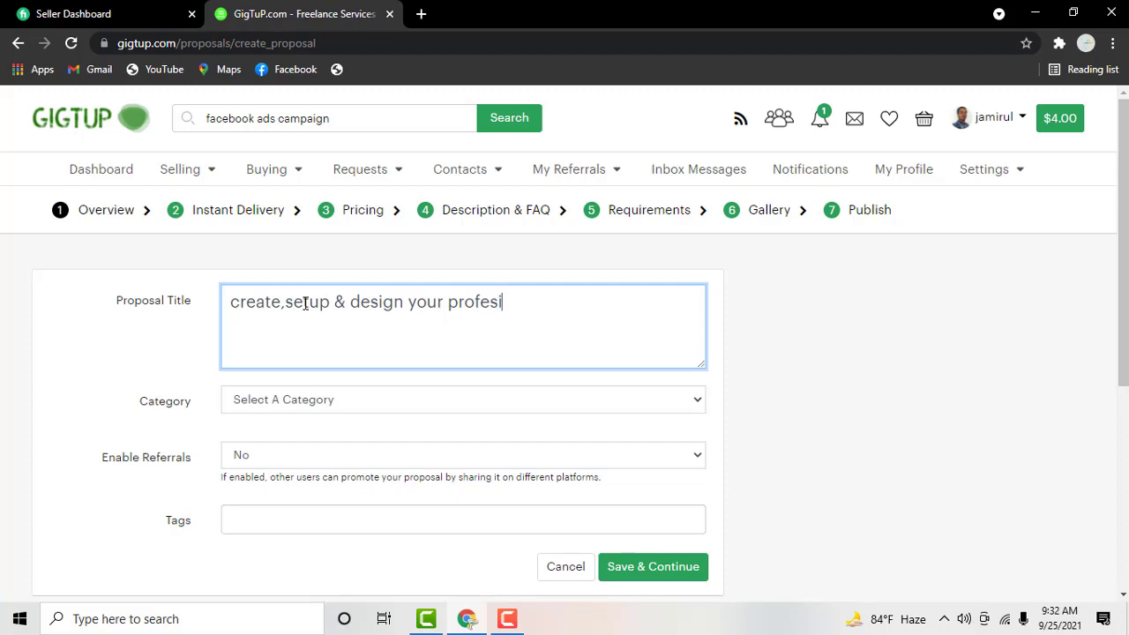
type("ional")
key("BackSpace")
key("BackSpace")
key("BackSpace")
key("BackSpace")
key("BackSpace")
key("BackSpace")
type("sion")
type("al ")
type("You")
type("Tube ")
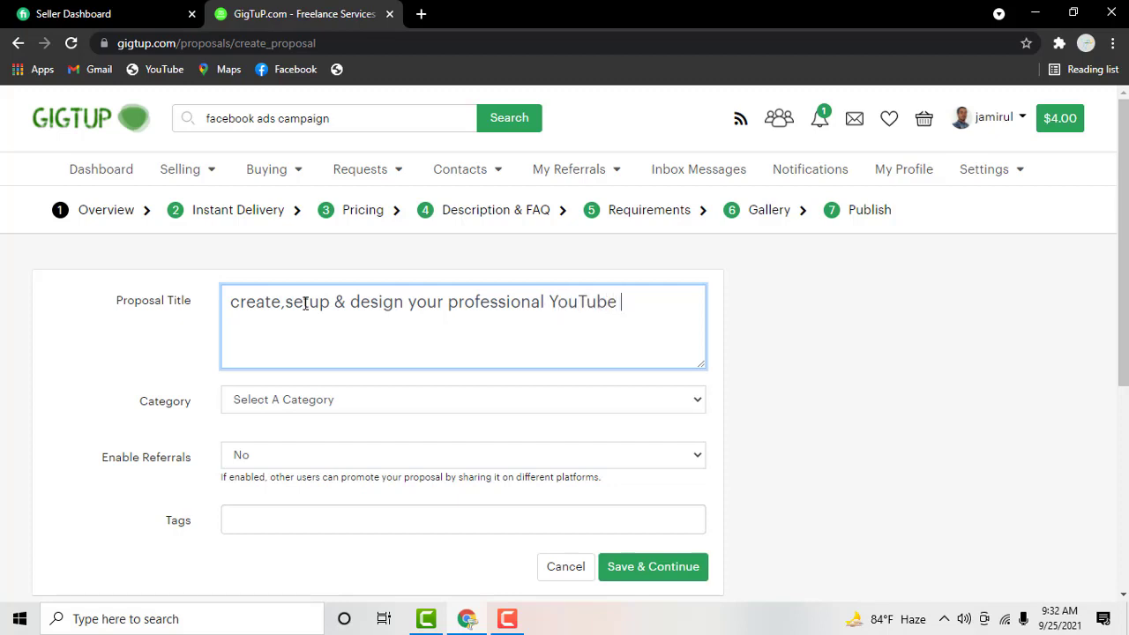
type("channe")
type("l")
Set category Digital Marketing, sub category Social Media Marketing, and keep Enable Referrals at No
scroll(406, 279, "down", 1)
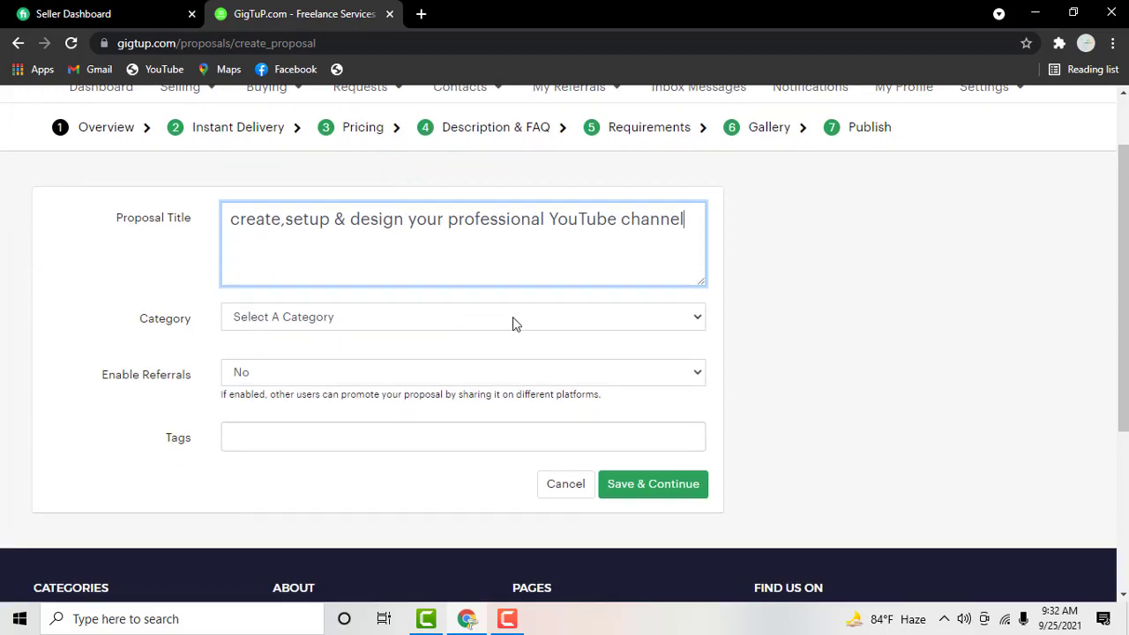
left_click(519, 323)
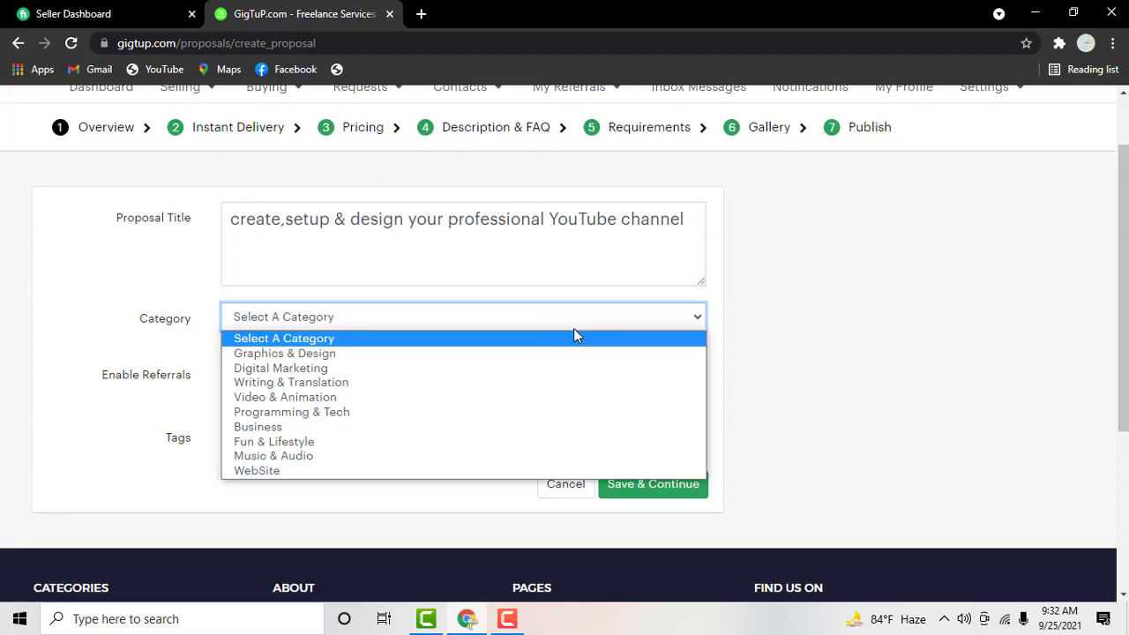
left_click(291, 368)
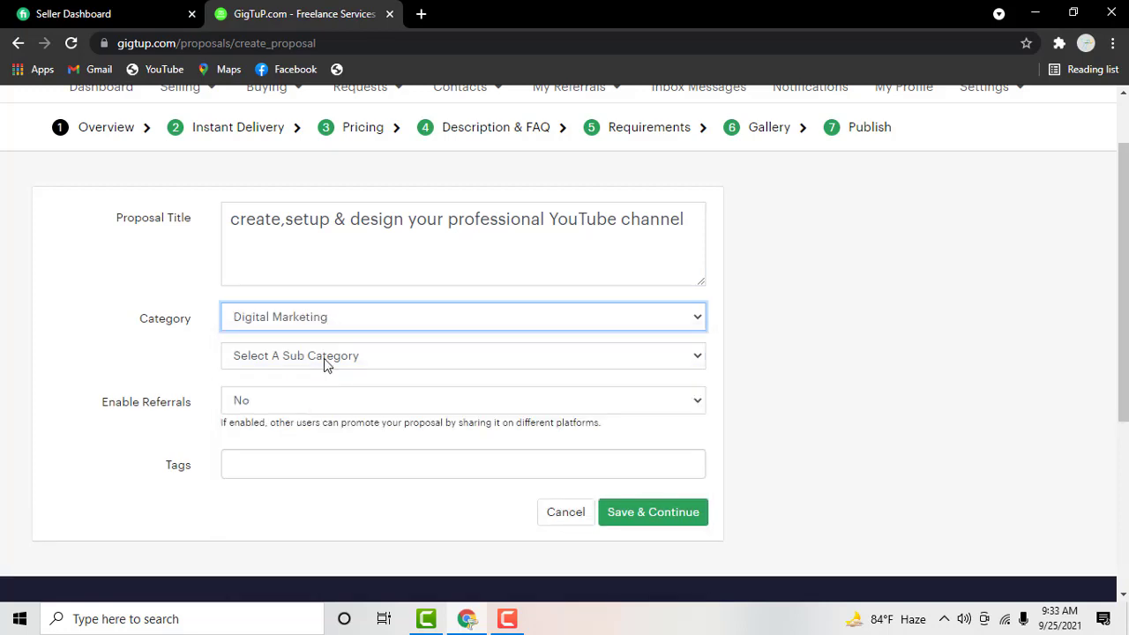
left_click(328, 362)
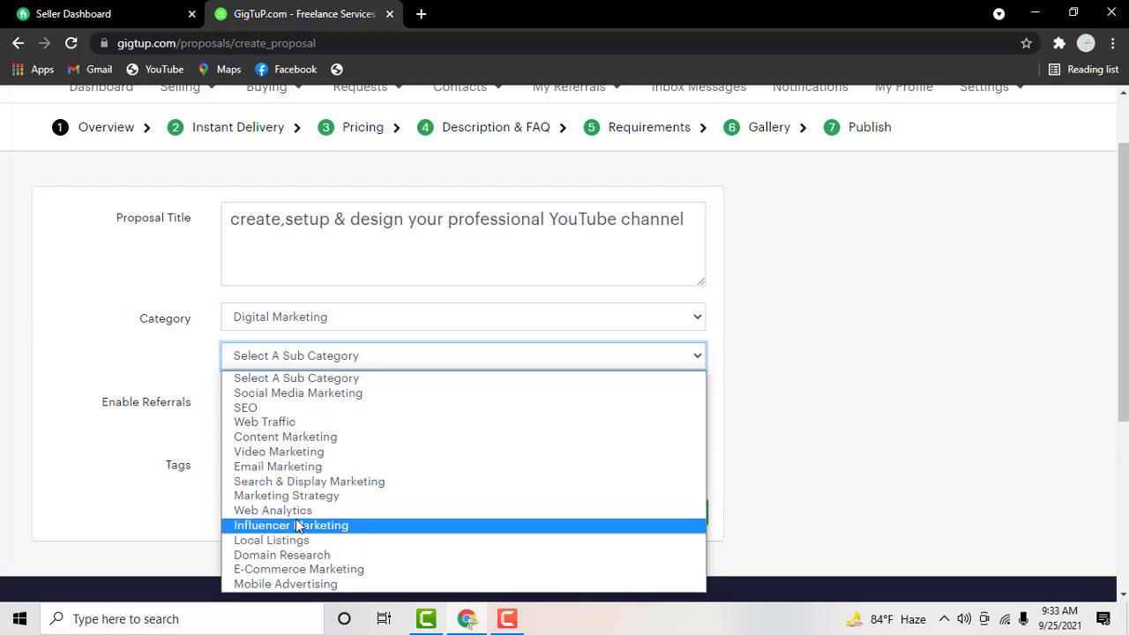
left_click(296, 394)
left_click(295, 401)
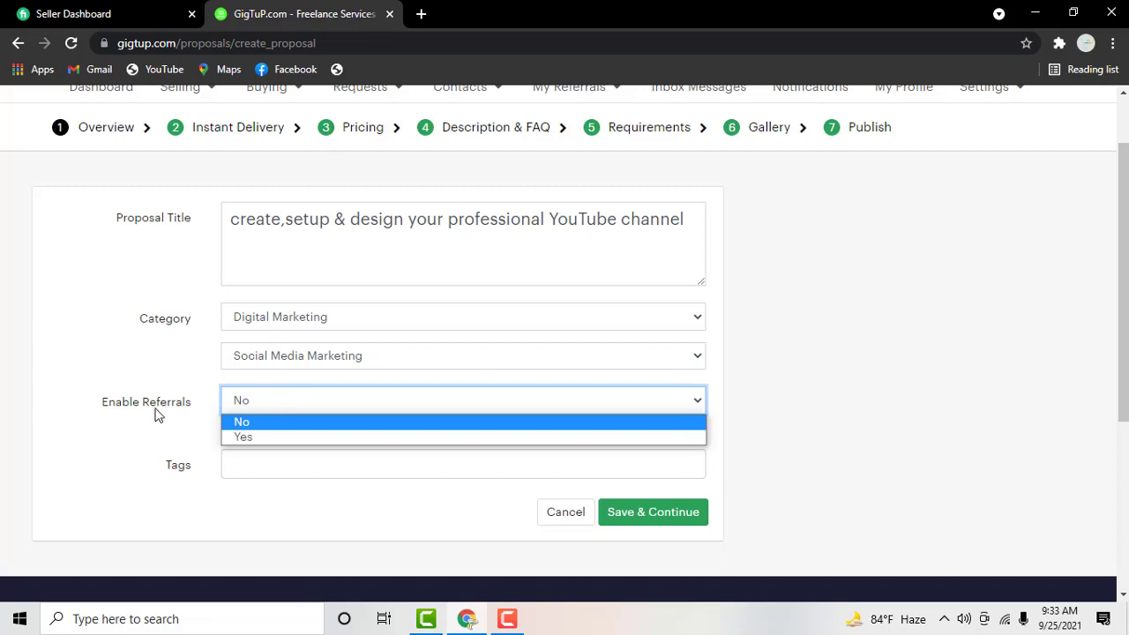
left_click(287, 426)
left_click(281, 455)
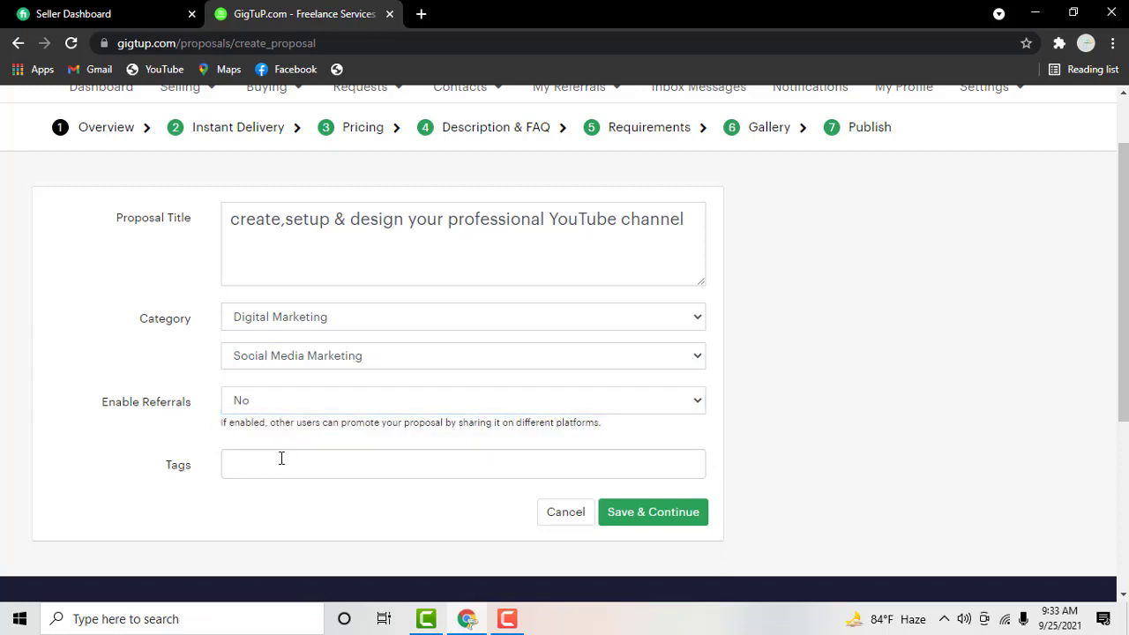
Add the tags 'Create youtube', 'Design youtube channel' and 'optimize youtube channel'
type("C")
type("eate")
key("BackSpace")
key("BackSpace")
key("BackSpace")
key("BackSpace")
type("rea")
type("te youtu")
type("be")
key("Return")
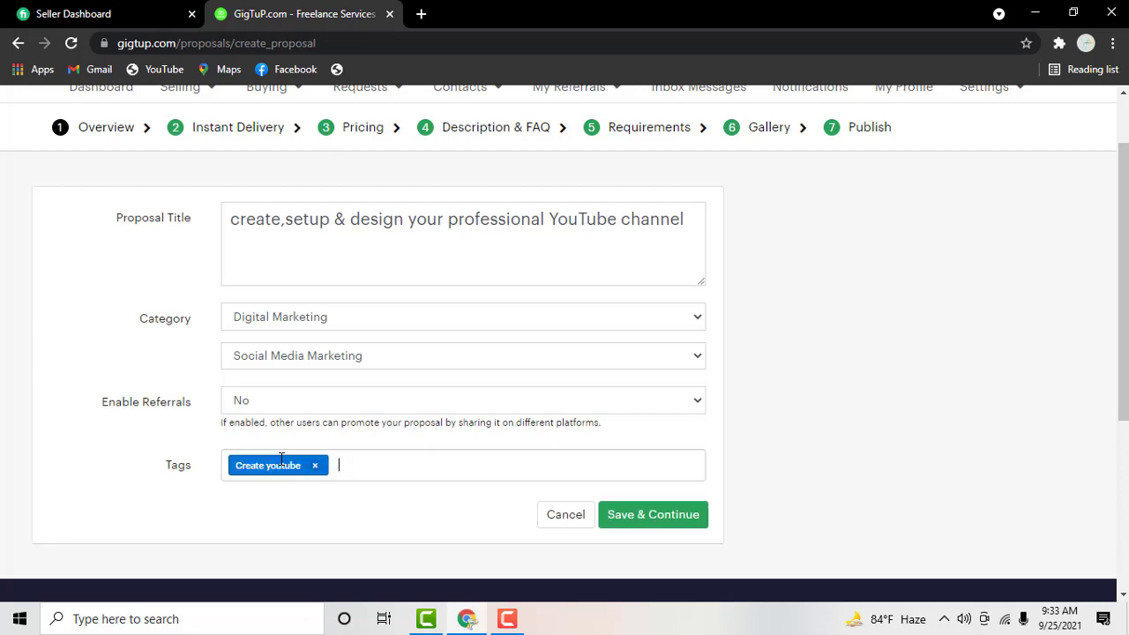
type("Des")
type("ign yo")
type("utube c")
type("han")
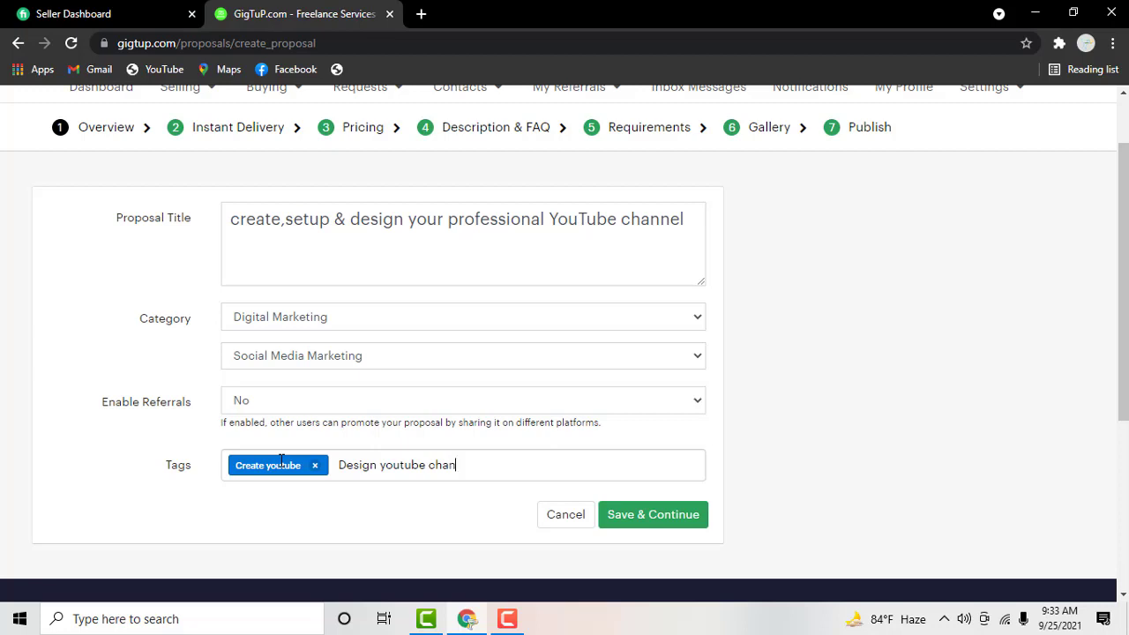
type("nel")
key("Return")
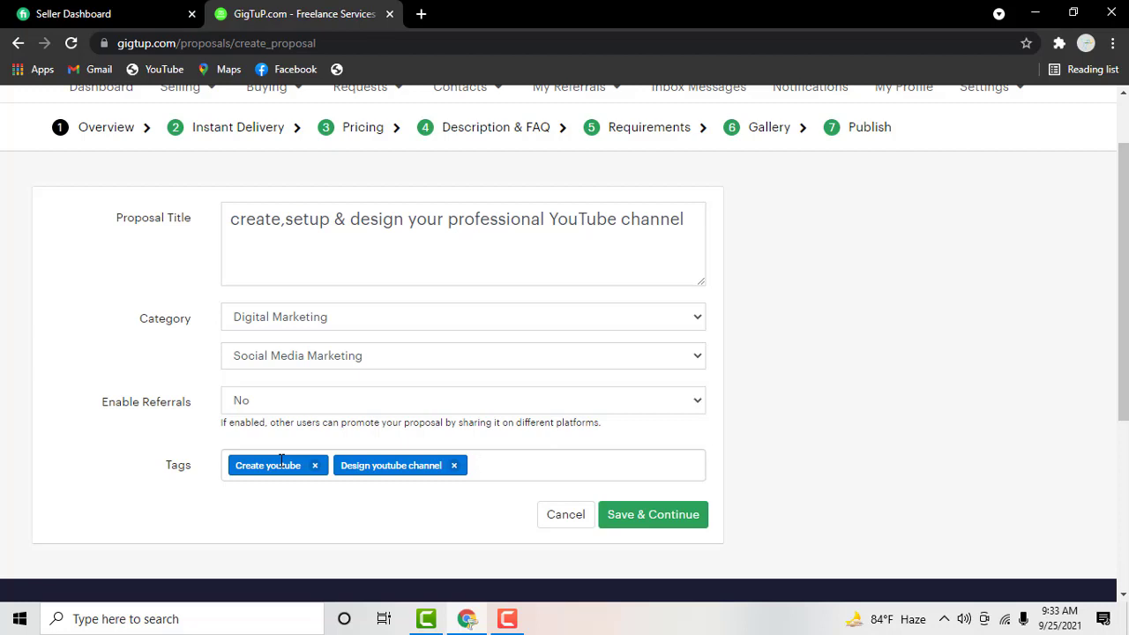
type("opti")
type("mize ")
type("youtu")
type("be chann")
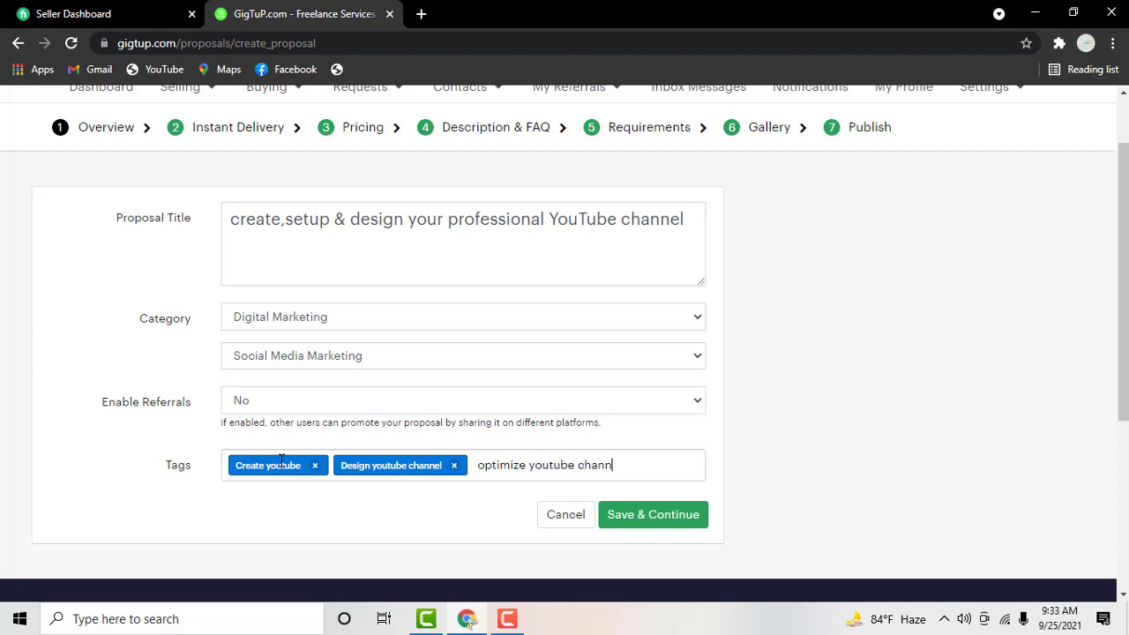
type("el")
key("Return")
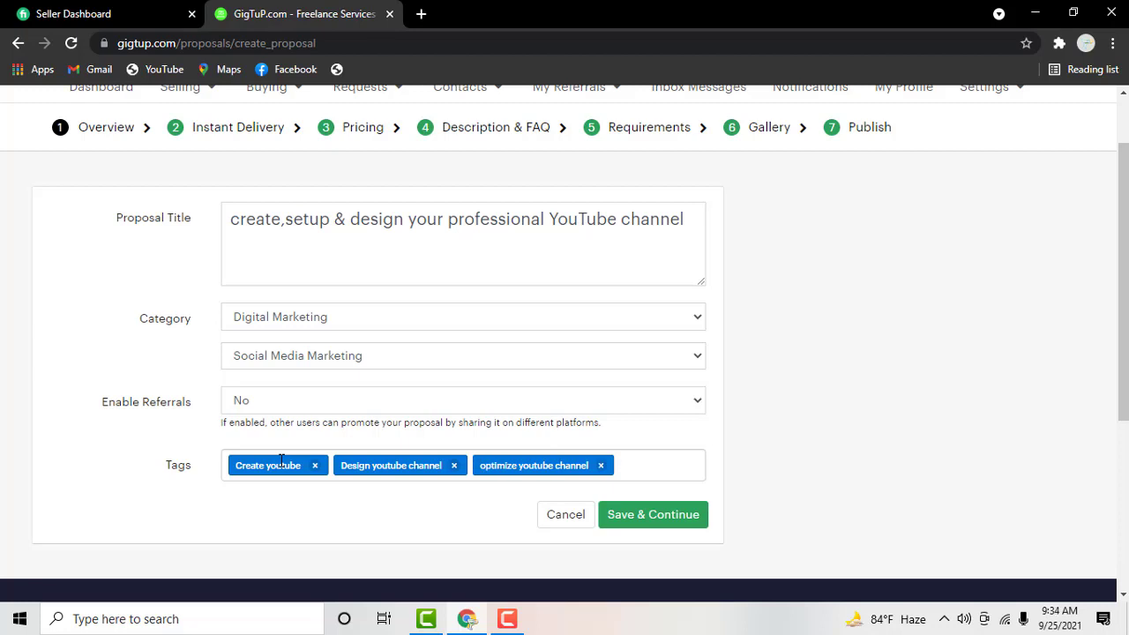
Add the tags 'seo youtube', 'logo youtube', 'banner youtube' and 'youtube channel'
type("s")
type("eo")
type(" you")
type("tube")
key("Return")
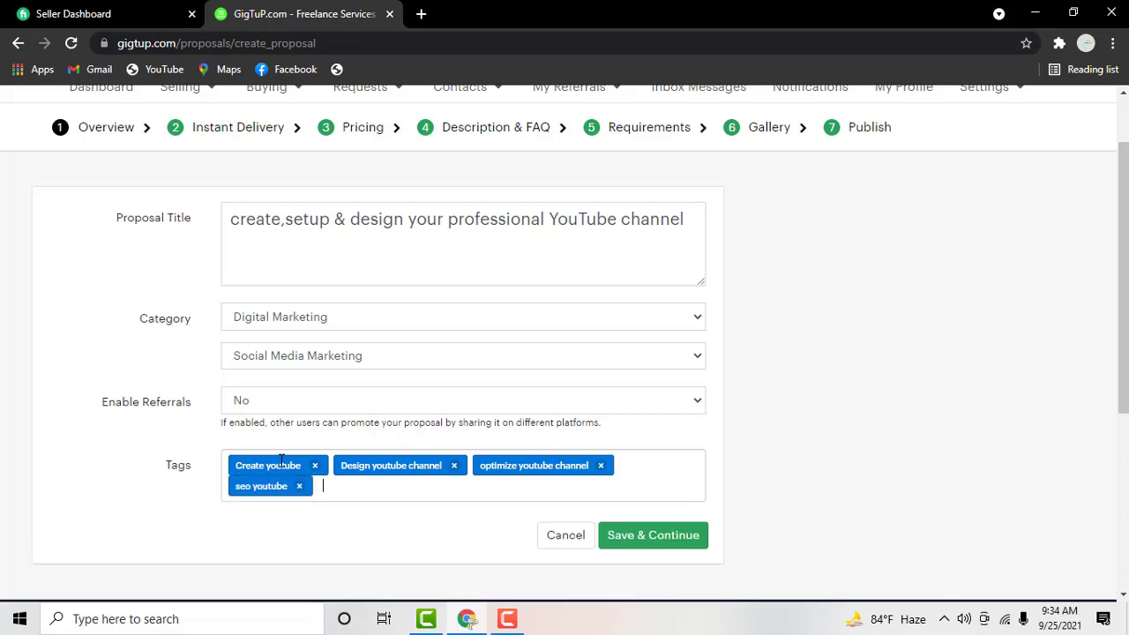
type("logo")
type(" you")
type("tube")
key("Return")
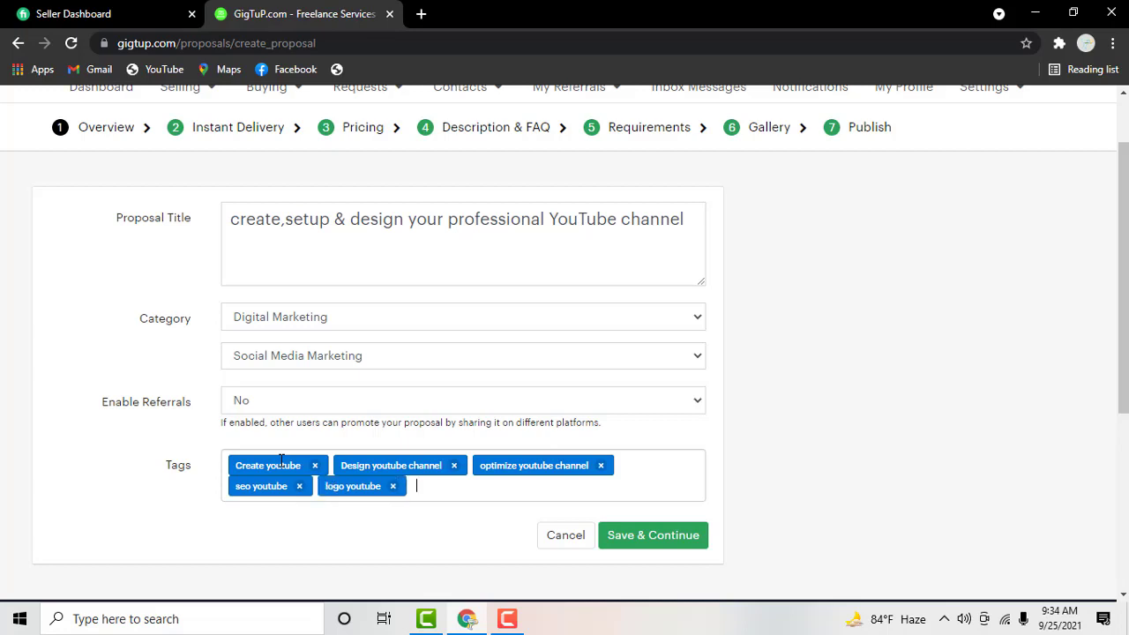
type("banner ")
type("youtube")
key("Return")
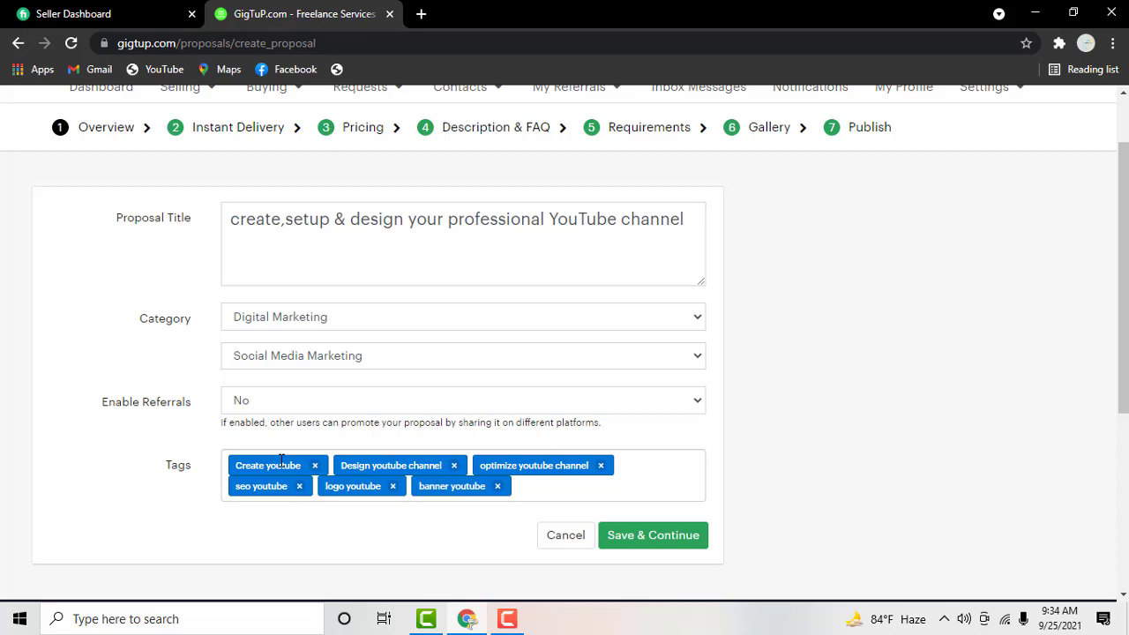
type("you")
type("tube")
type(" channel")
key("Return")
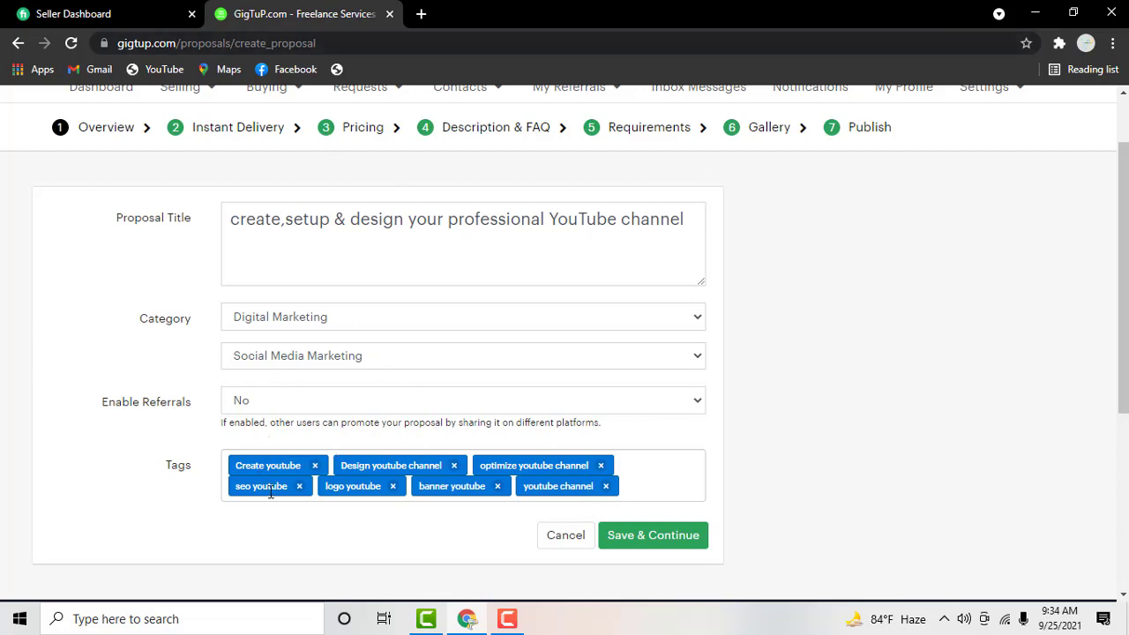
Save the overview and advance to the Instant Delivery step, leaving it disabled
scroll(441, 276, "down", 2)
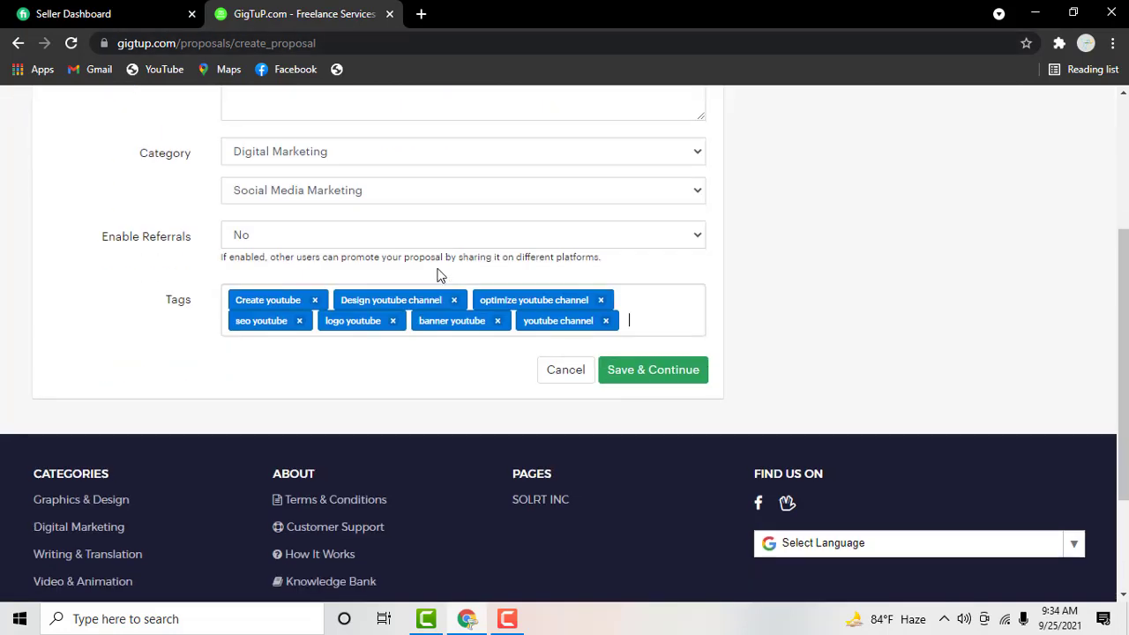
left_click(658, 383)
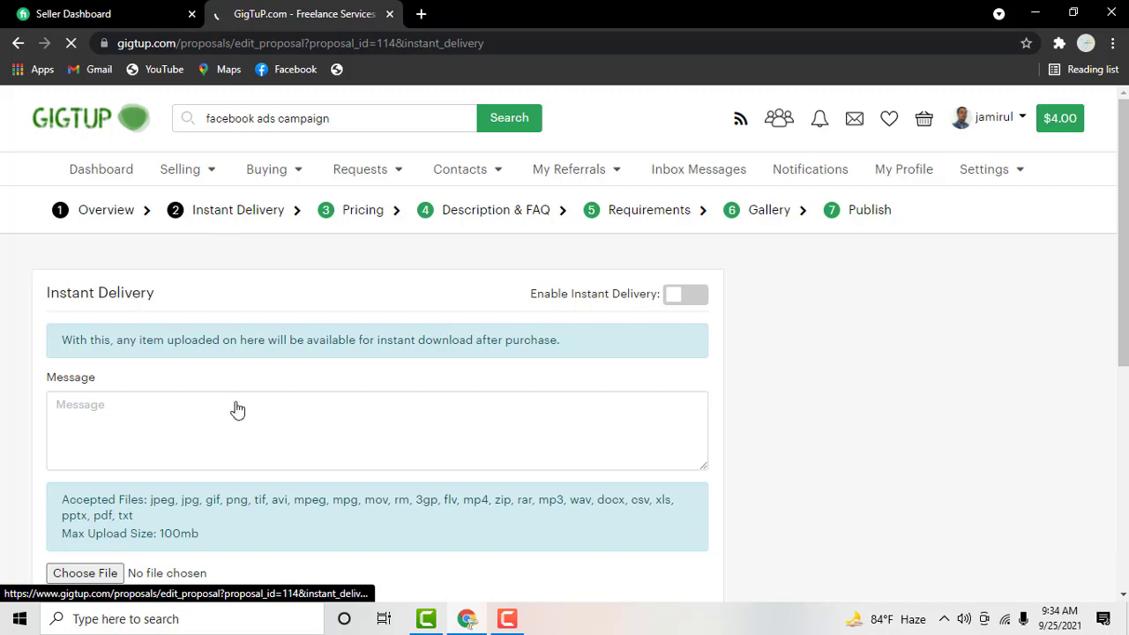
scroll(222, 415, "down", 2)
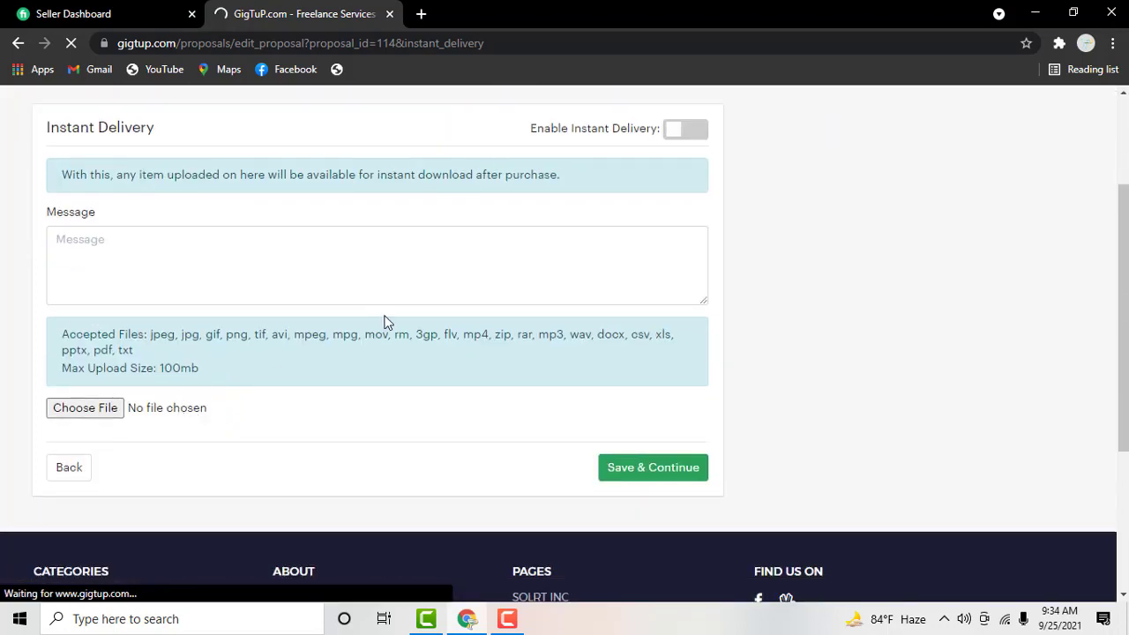
scroll(380, 305, "up", 1)
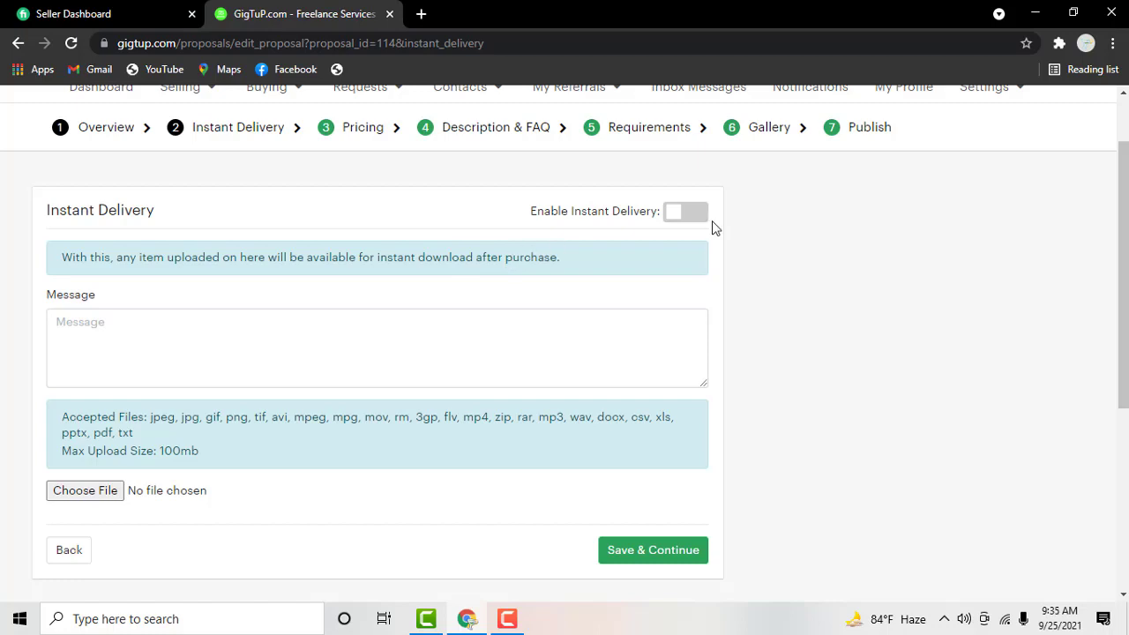
scroll(243, 259, "up", 2)
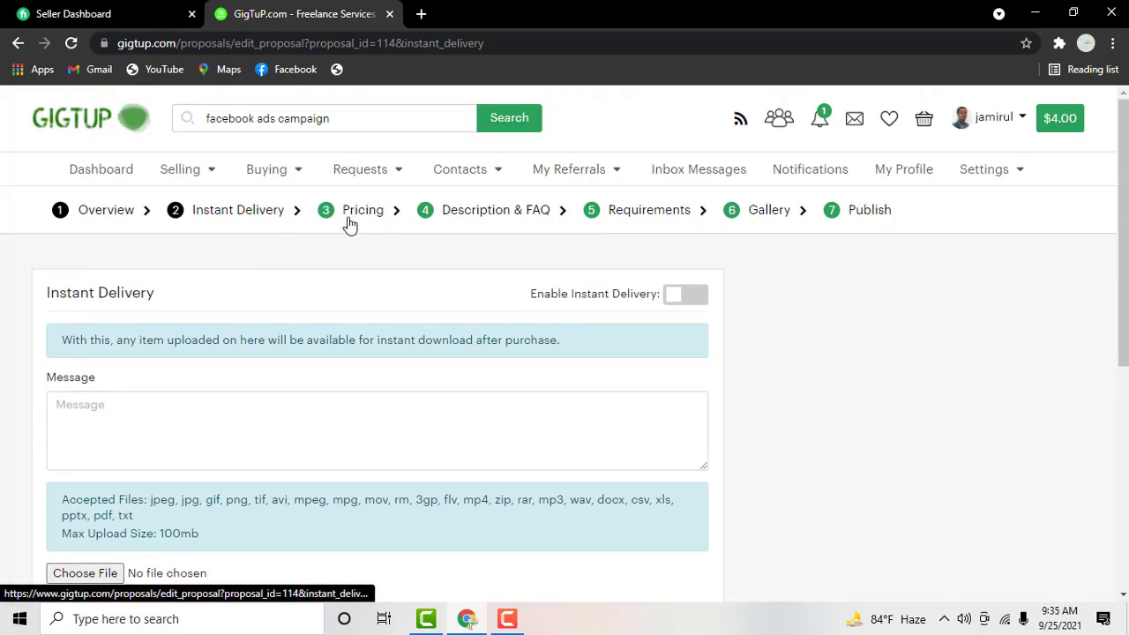
Save the Instant Delivery step and move on to the Basic/Standard/Advance pricing table
left_click(348, 223)
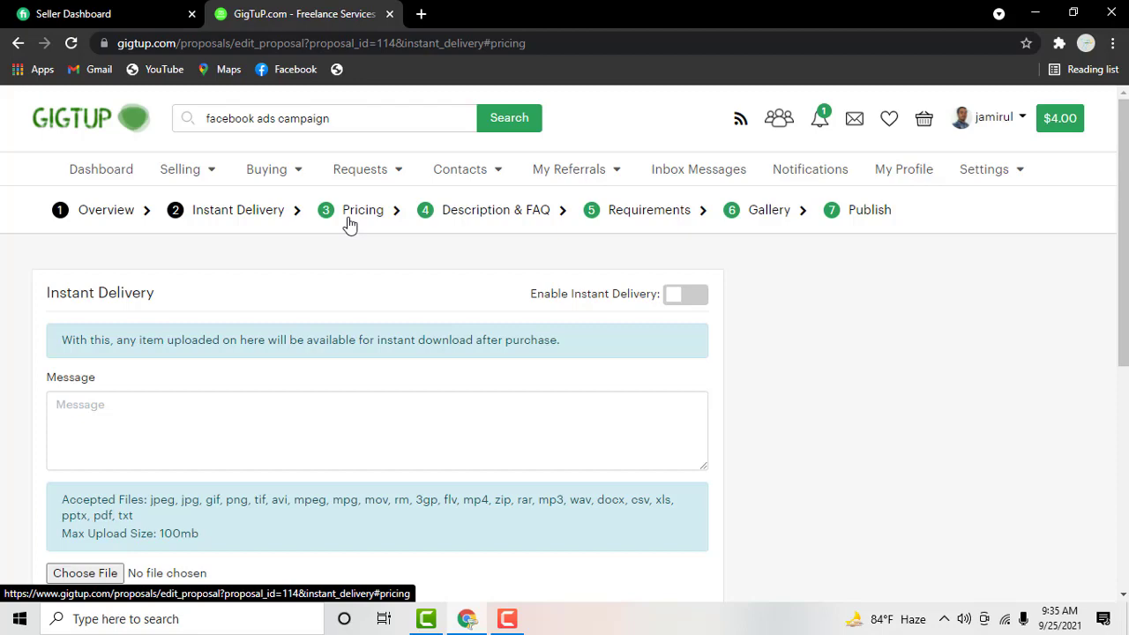
scroll(350, 250, "down", 3)
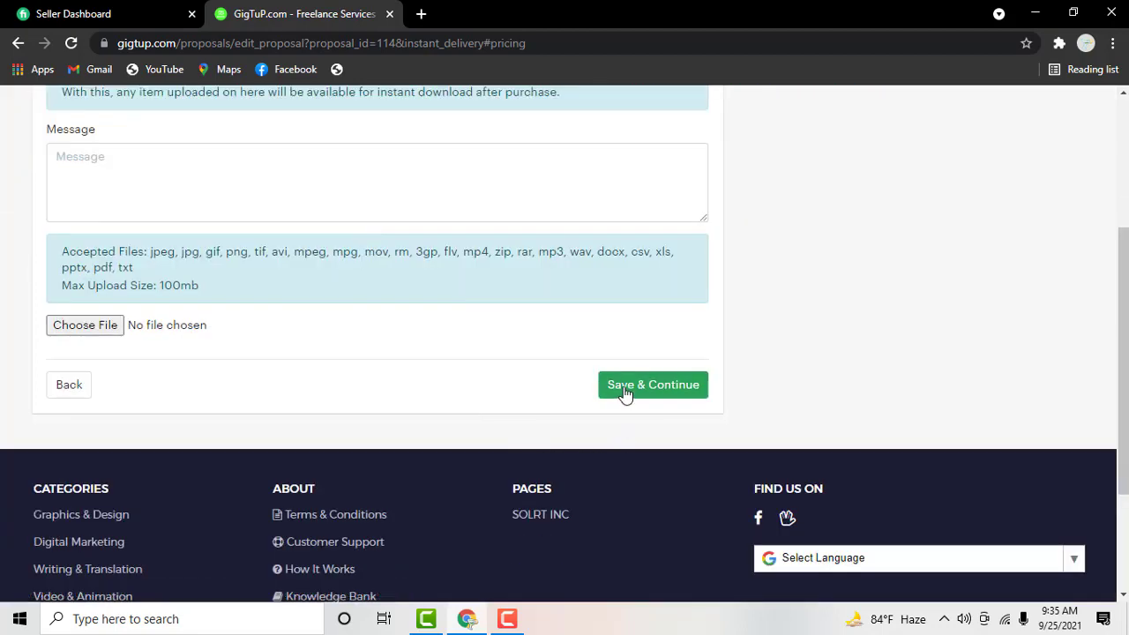
left_click(622, 393)
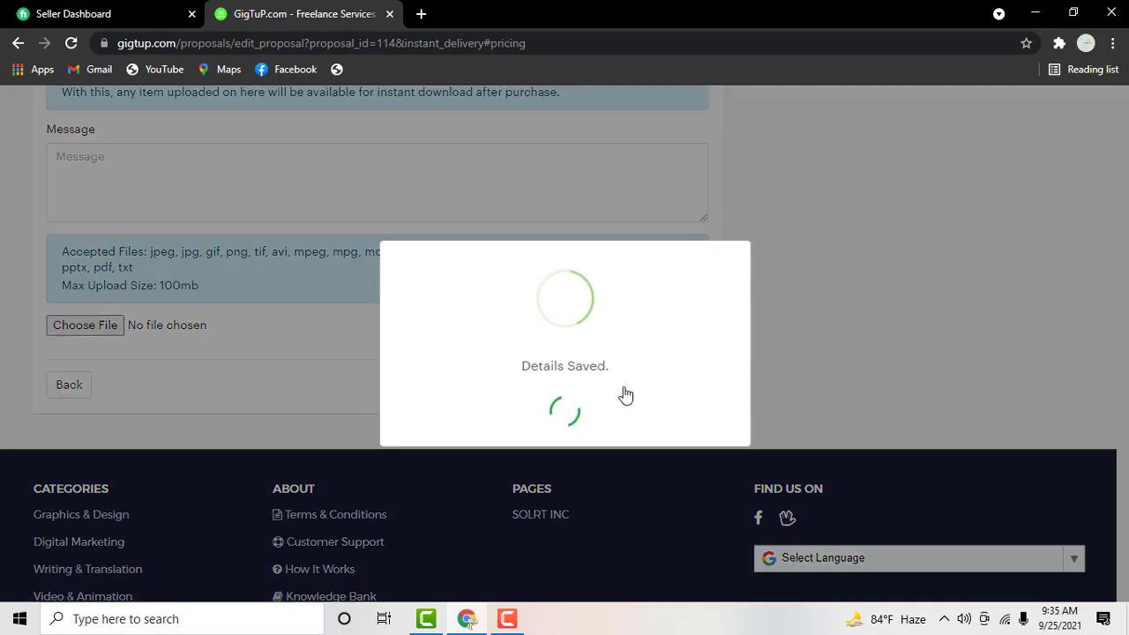
scroll(335, 324, "up", 3)
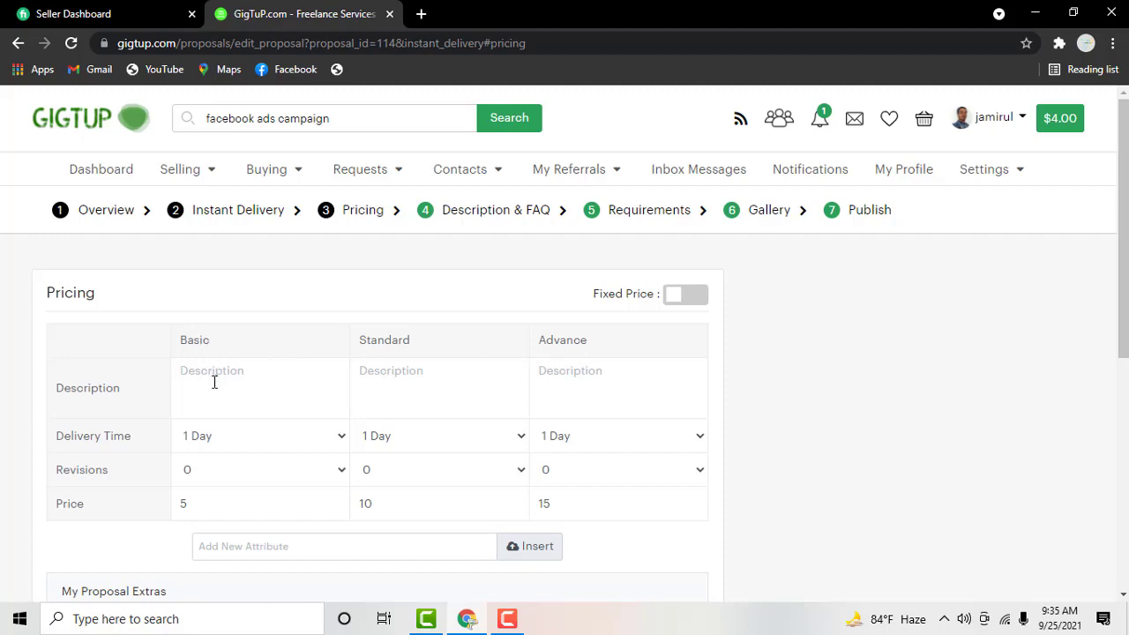
Describe Basic as 'Create professional youtube channel +logo + banner' and begin Standard with 'Basic +'
type("C")
type("rea")
type("te p")
type("rofess")
type("ional ")
type("youtube ")
type("chann")
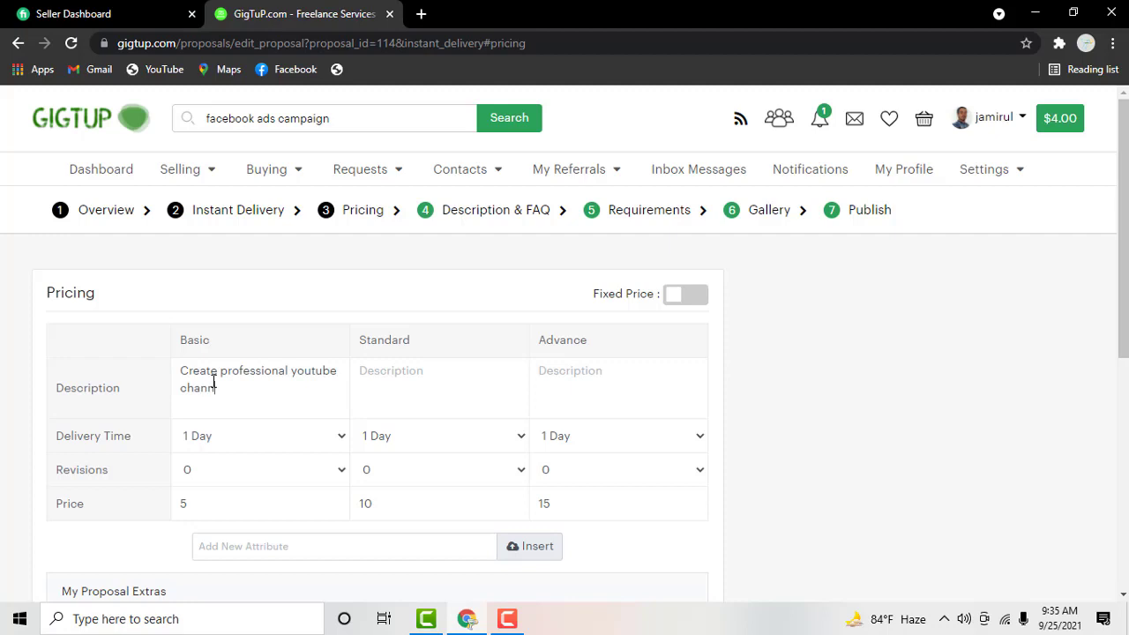
type("el ")
type("+l")
type("ogo")
type(" + bann")
type("e")
type("r")
left_click(430, 376)
type("Sa")
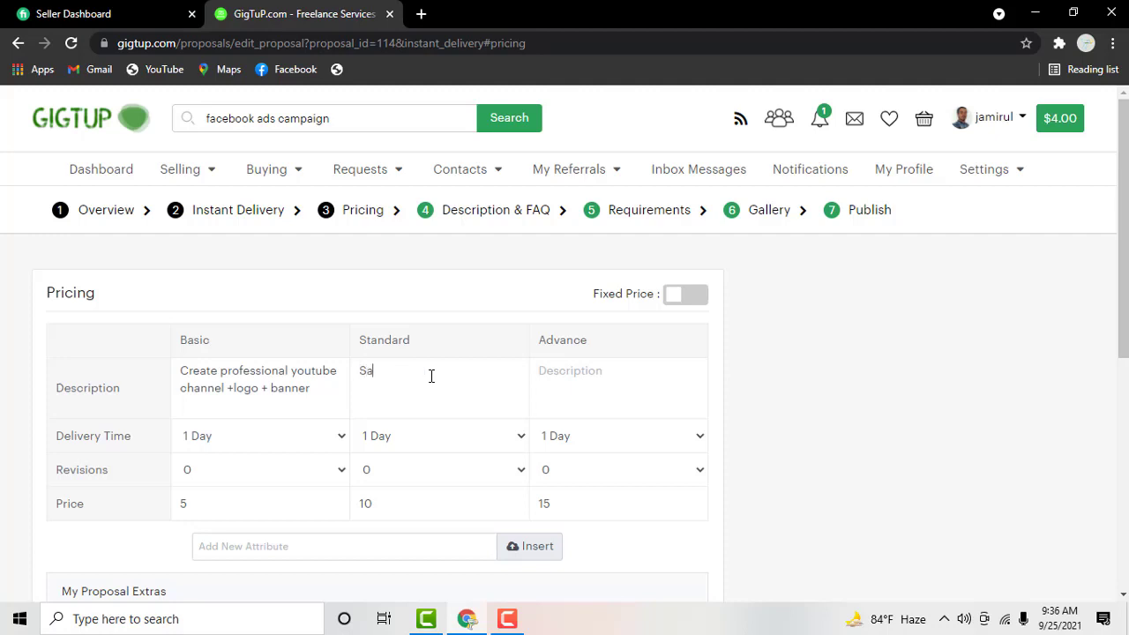
type("t")
key("BackSpace")
key("BackSpace")
type("tan")
type("dard")
type(" + ")
type("seo")
type(" +")
type(" kew")
key("BackSpace")
key("BackSpace")
key("BackSpace")
key("BackSpace")
key("BackSpace")
key("BackSpace")
key("BackSpace")
key("BackSpace")
double_click(367, 370)
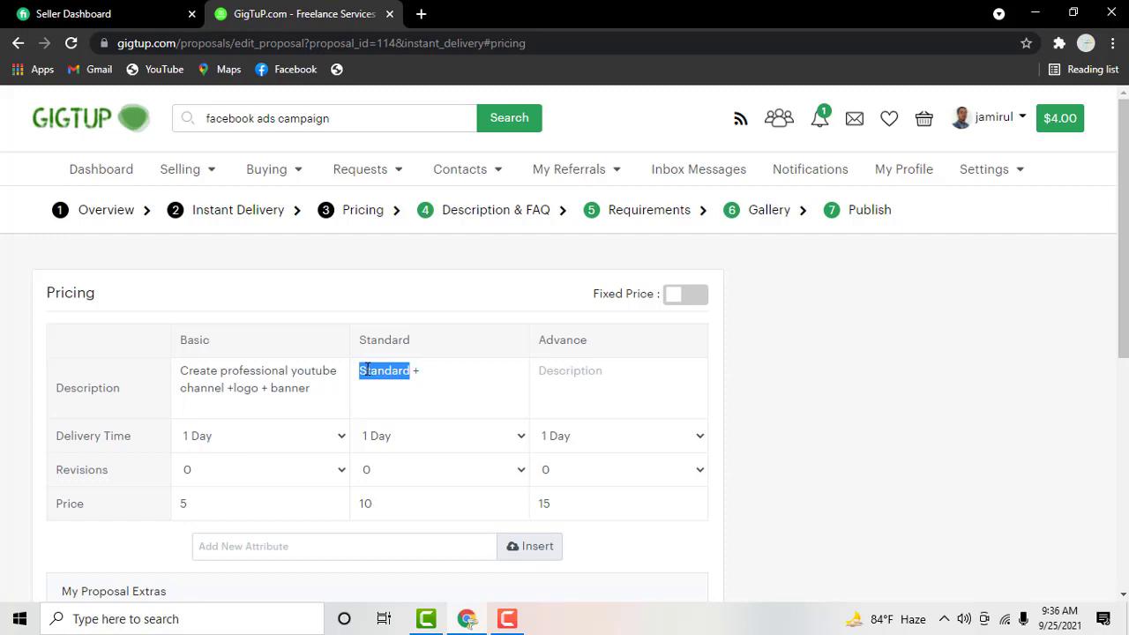
key("BackSpace")
type("b")
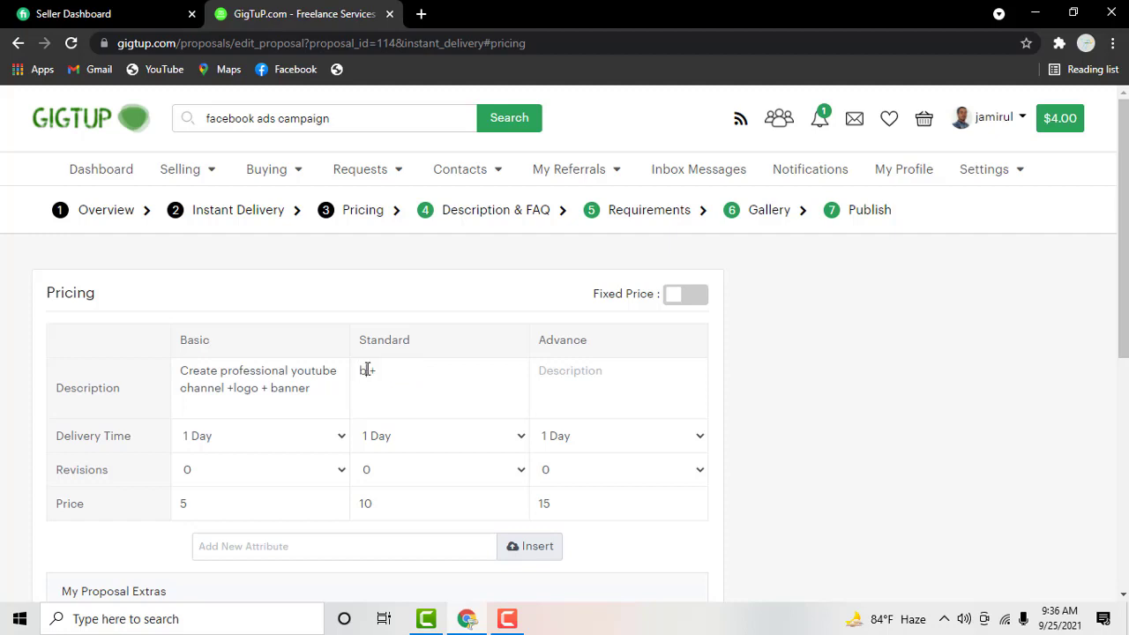
type("asic")
key("BackSpace")
key("BackSpace")
key("BackSpace")
key("BackSpace")
key("BackSpace")
type("B")
type("asic")
Finish the Standard description: 'Basic + Cards add + end screen add +verify channel +monetizetion auto apply'
left_click(424, 368)
type("Car")
type("ds add")
type(" + ")
type("end s")
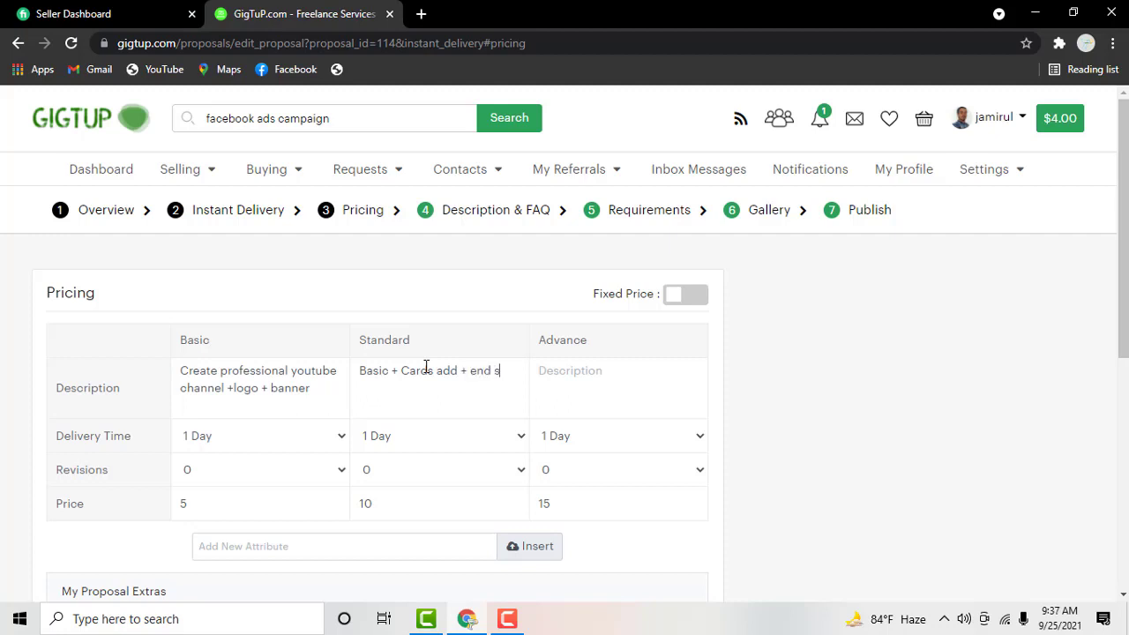
type("creen ")
type("add")
type(" +")
type("v")
type("erify ")
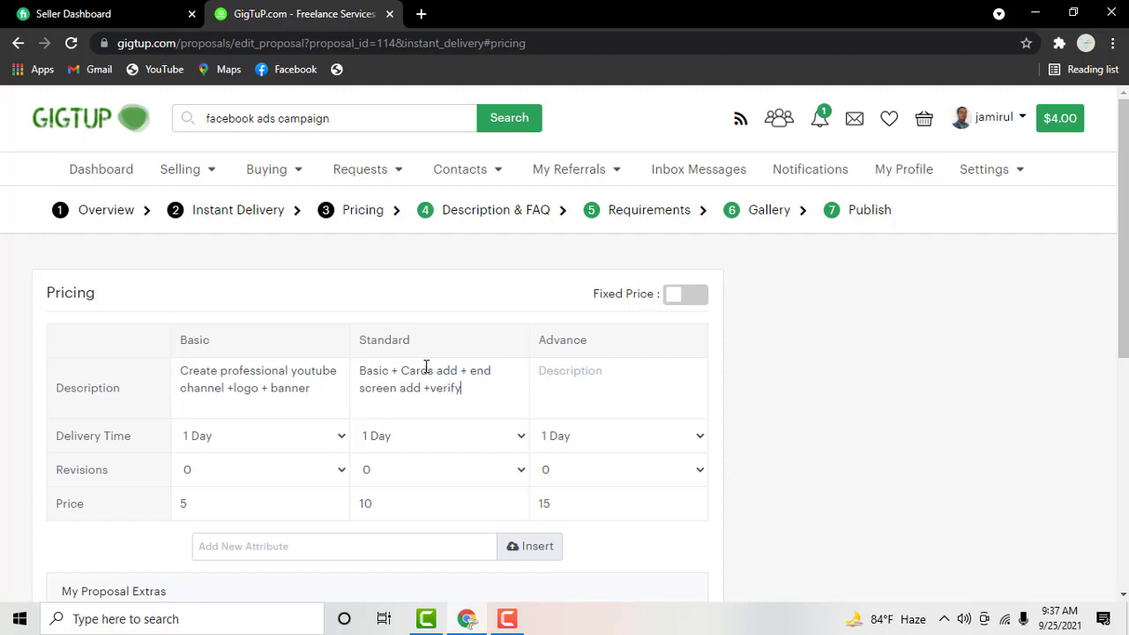
type("cha")
type("nnel ")
type("+")
type("mo")
type("niti")
type("zetio")
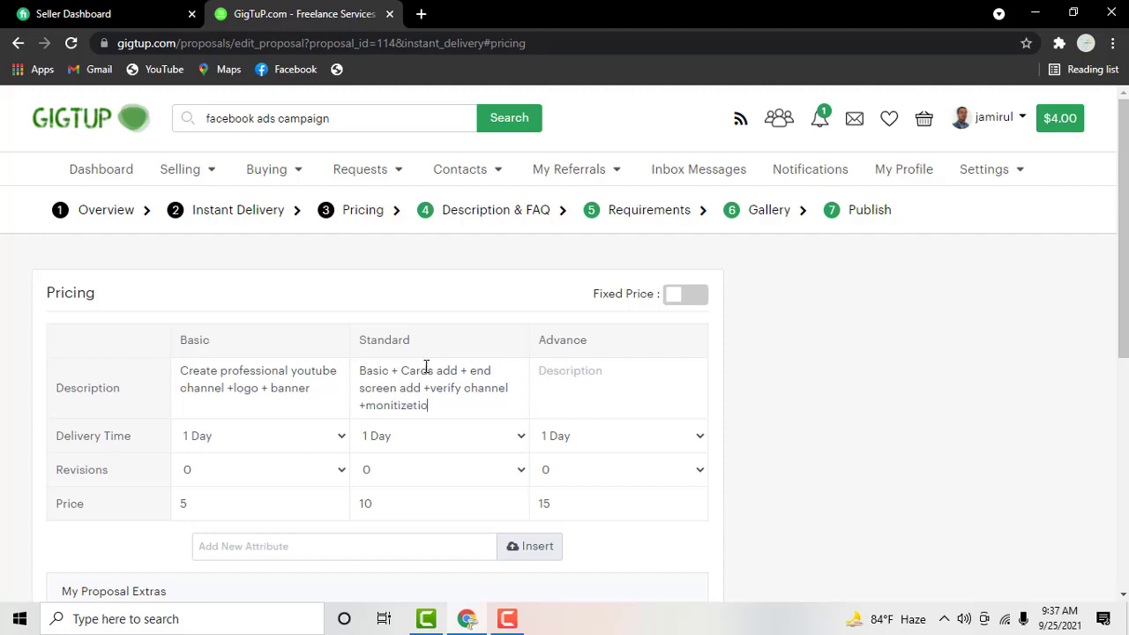
type("n ")
type("appy")
type(" au")
type("to")
key("BackSpace")
key("BackSpace")
key("BackSpace")
key("BackSpace")
key("BackSpace")
key("BackSpace")
key("BackSpace")
key("BackSpace")
key("BackSpace")
left_click(396, 410)
key("BackSpace")
type("e")
left_click(440, 410)
type("+aut")
type("o ap")
type("ply")
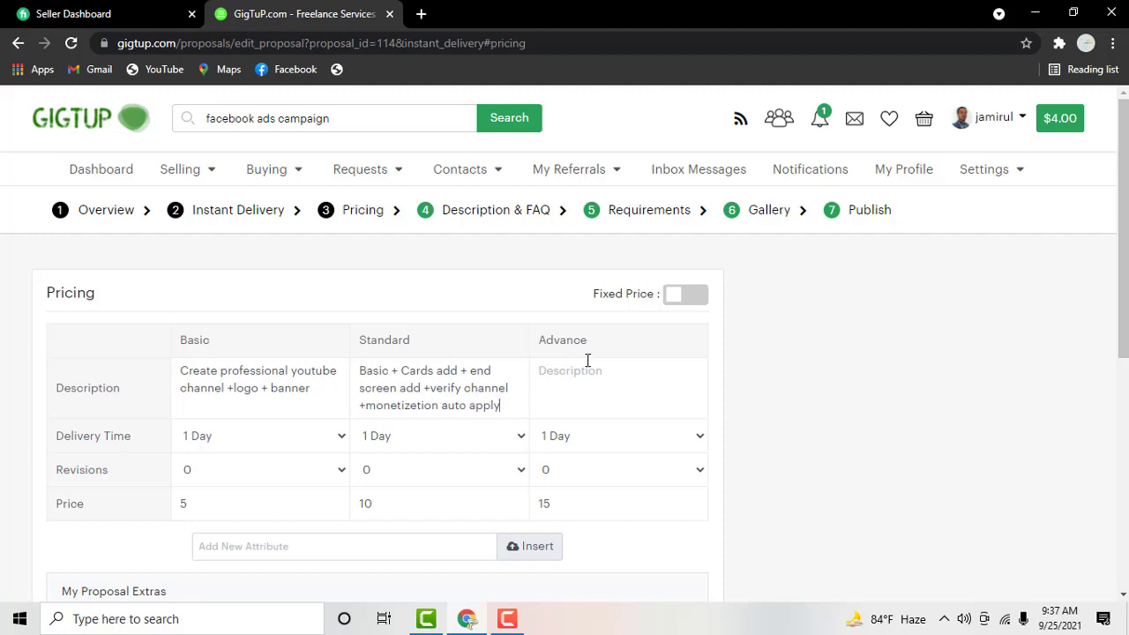
Describe Advance as 'Standard +seo youtube +keyword +optimize +full setup + 2 video upload'
left_click(588, 365)
type("Stan")
type("dard")
type("+")
type("se")
type("o yout")
type("ube ")
type(" +")
type("kew")
key("BackSpace")
type("y")
type("word")
type(" +")
type("opti")
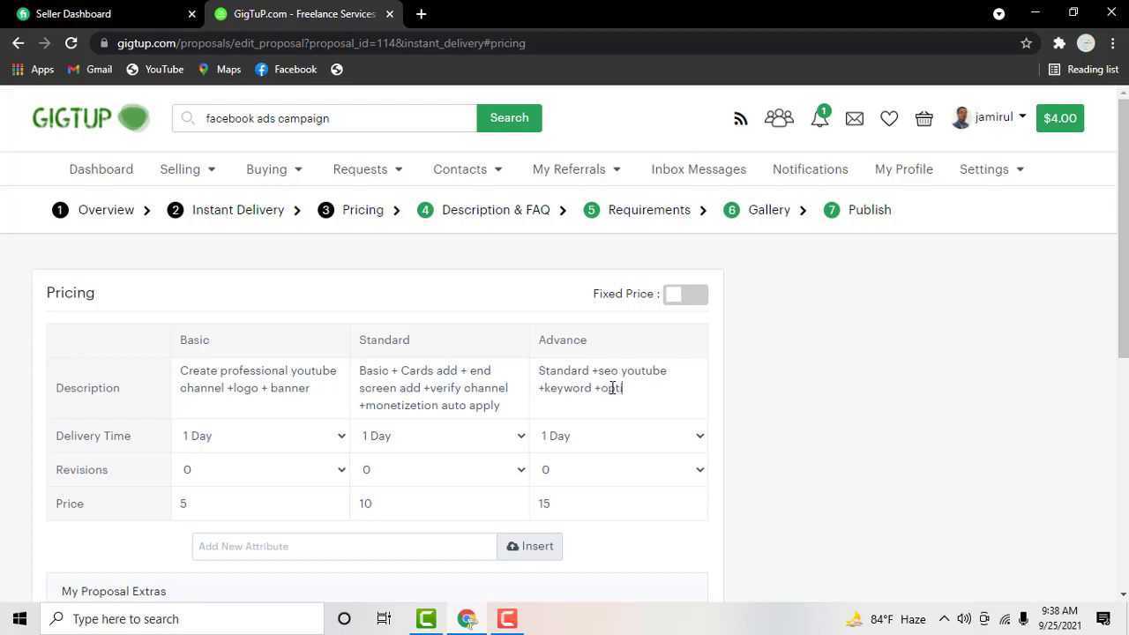
type("miz")
type("e")
type(" +")
type("full")
type(" setu")
type("p")
type(" + 2 ")
type("video u")
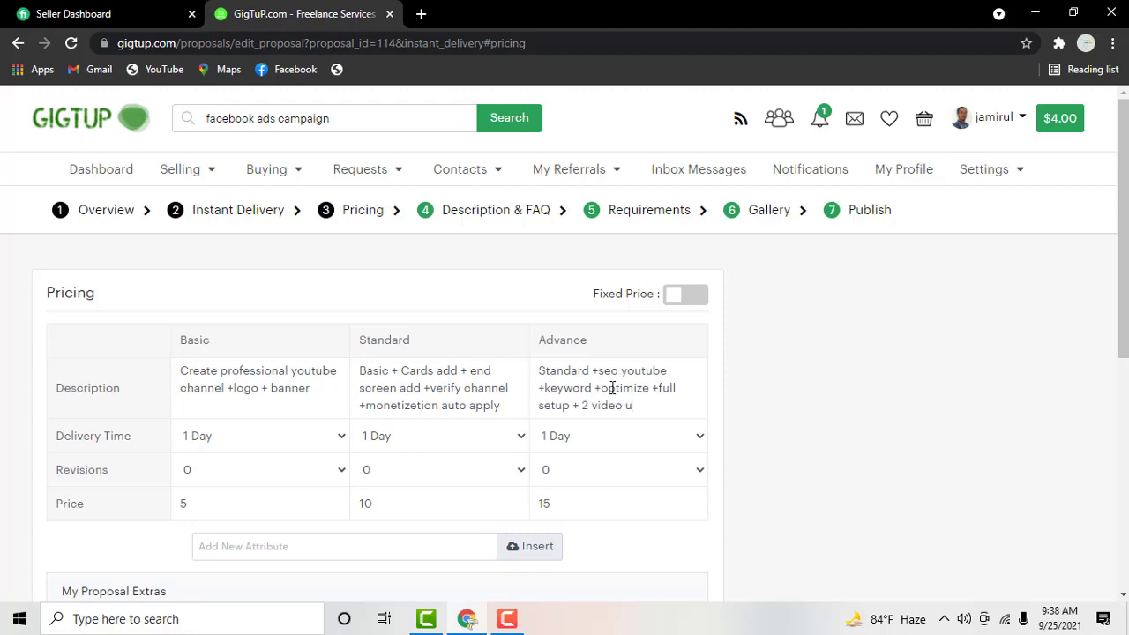
type("pload")
Set delivery times to 4 Days for Basic and 7 Days for Standard and Advance
left_click(341, 439)
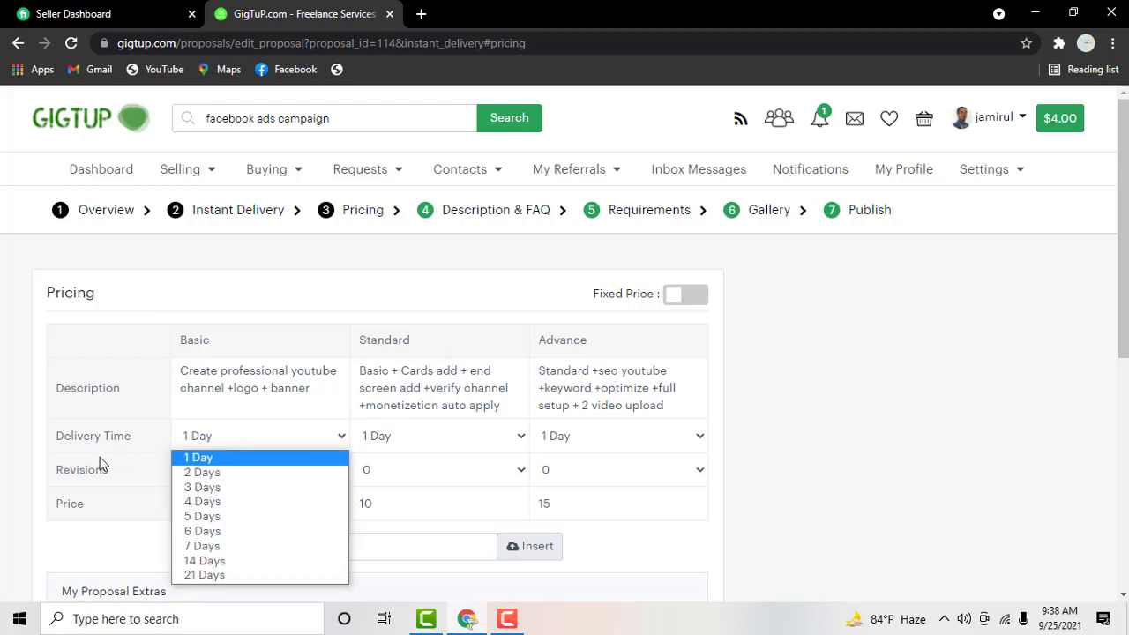
left_click(212, 517)
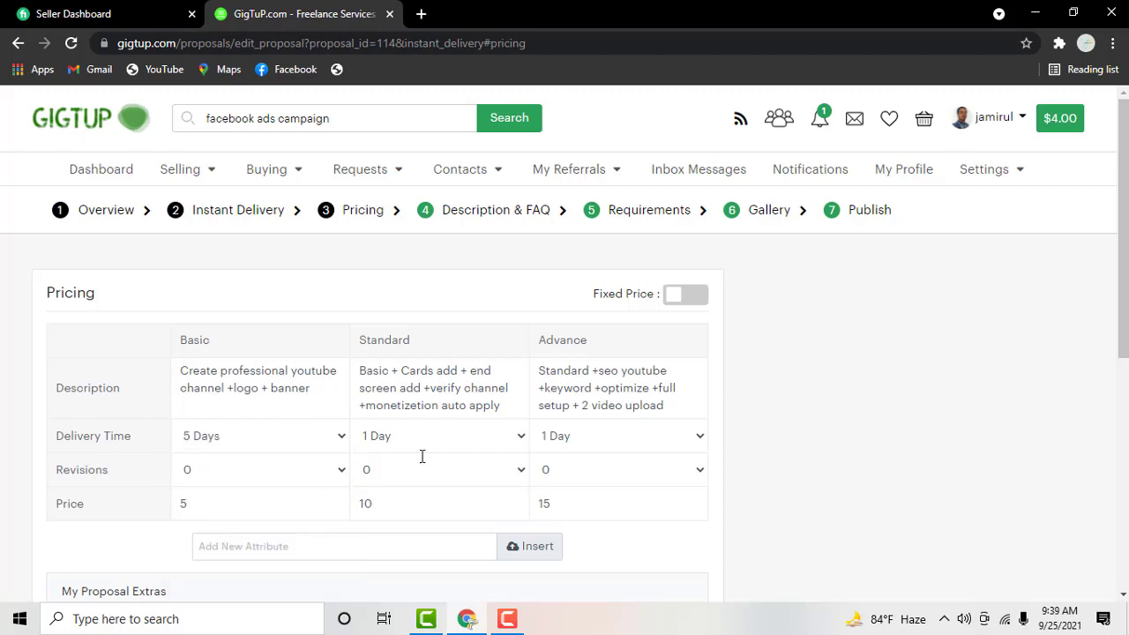
left_click(512, 439)
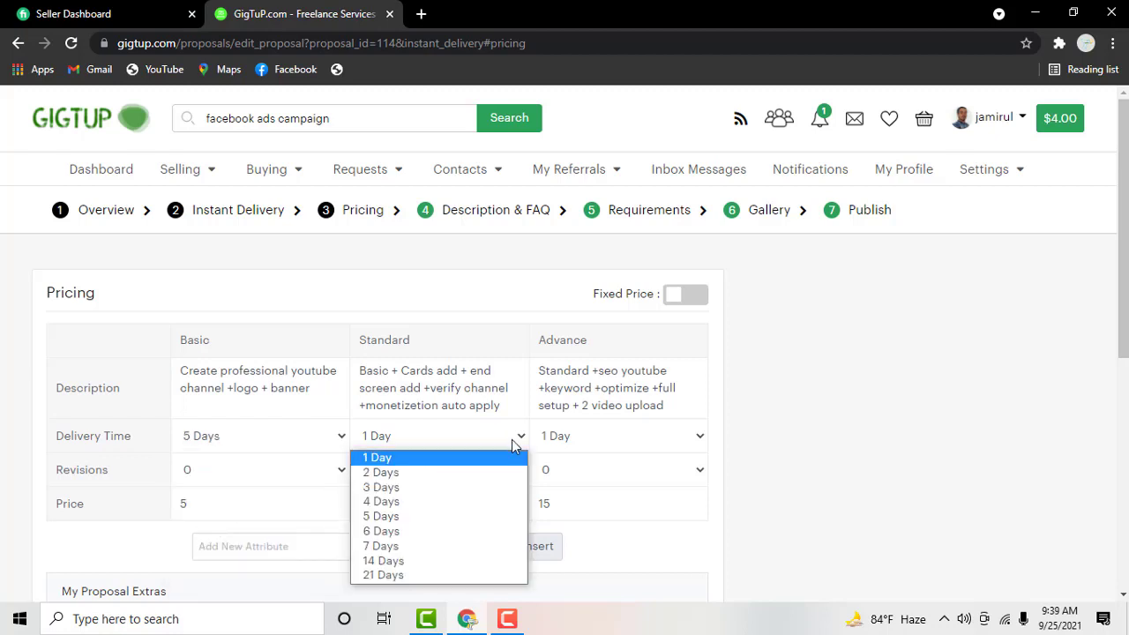
left_click(427, 546)
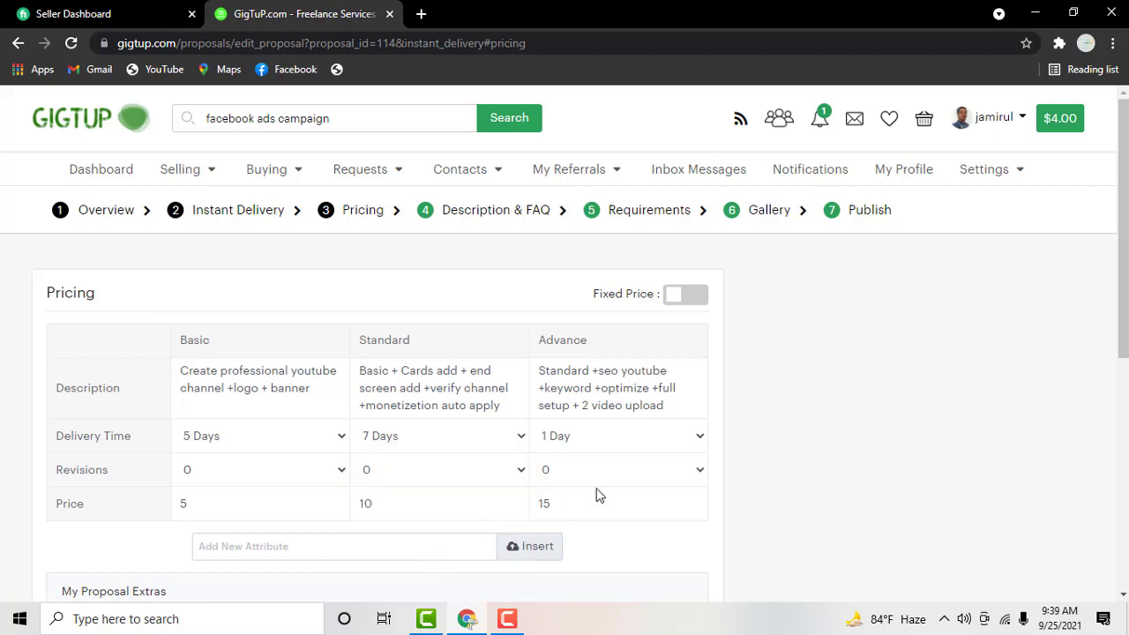
left_click(681, 441)
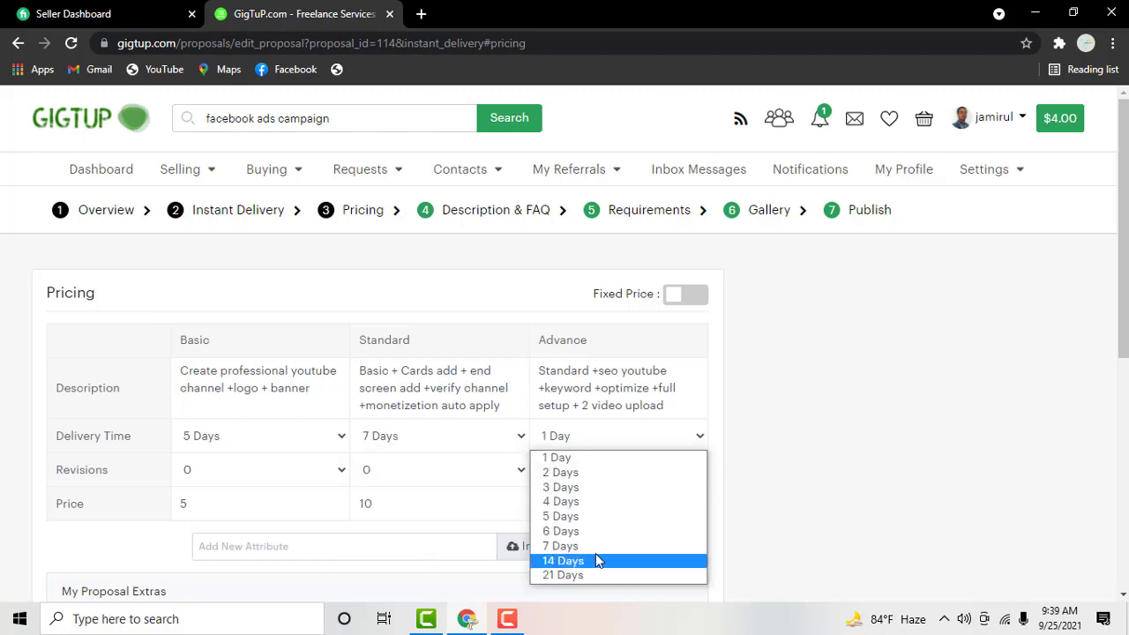
left_click(600, 547)
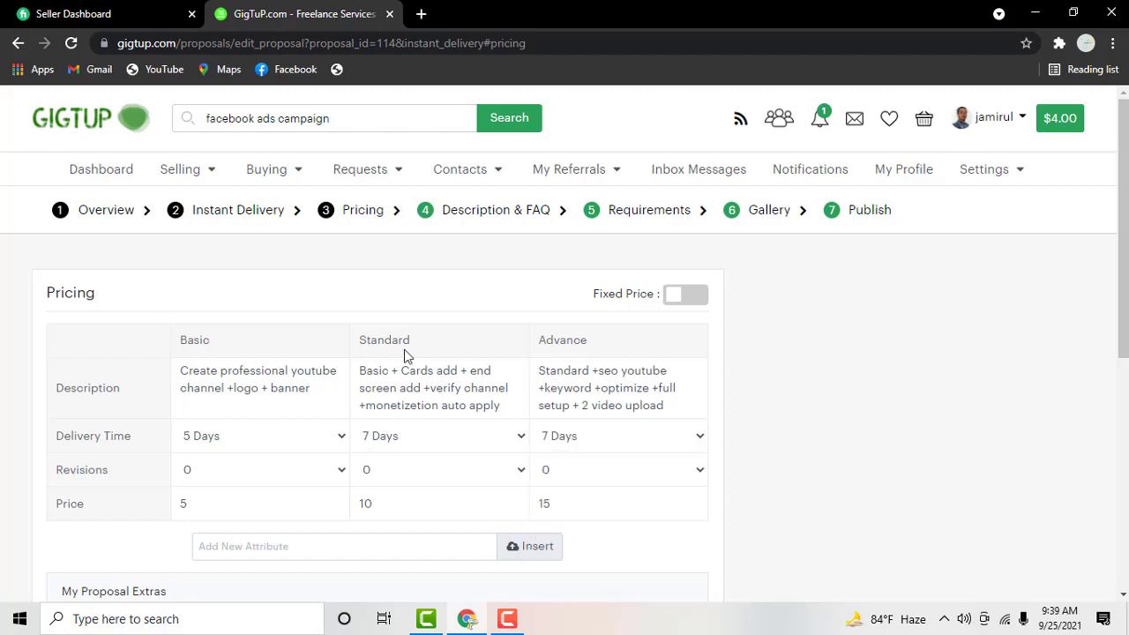
scroll(405, 355, "down", 1)
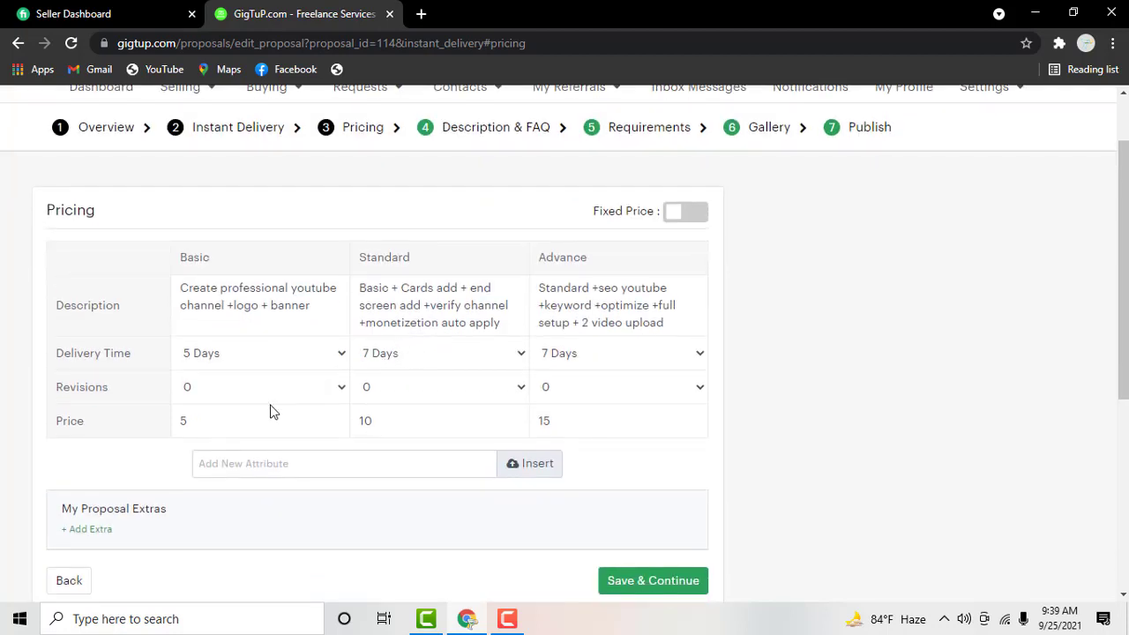
left_click(310, 359)
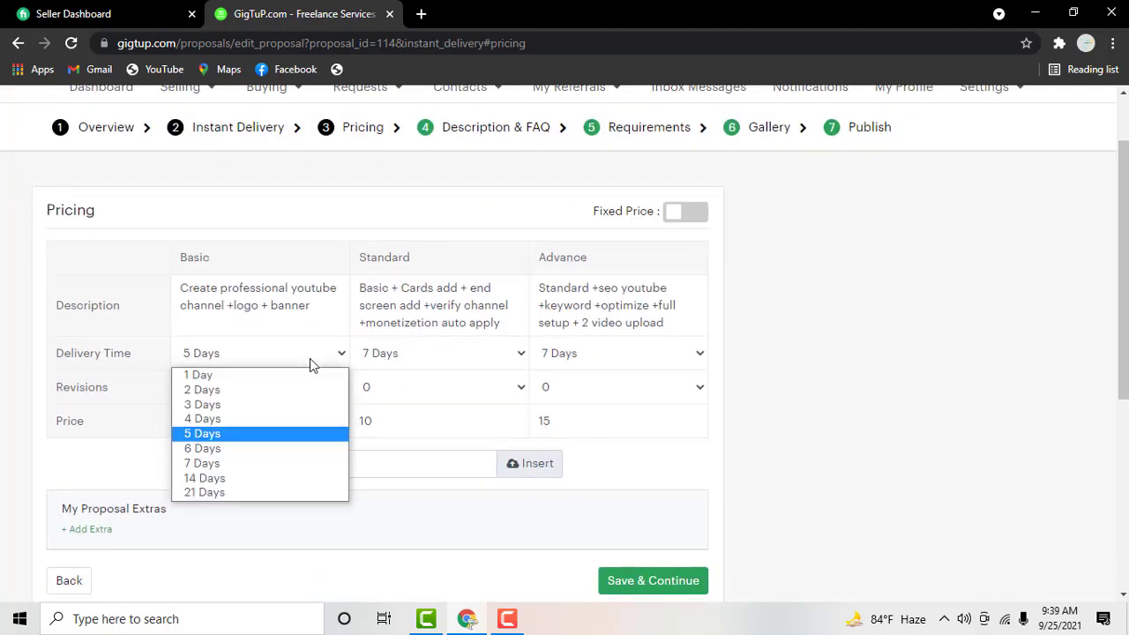
left_click(251, 419)
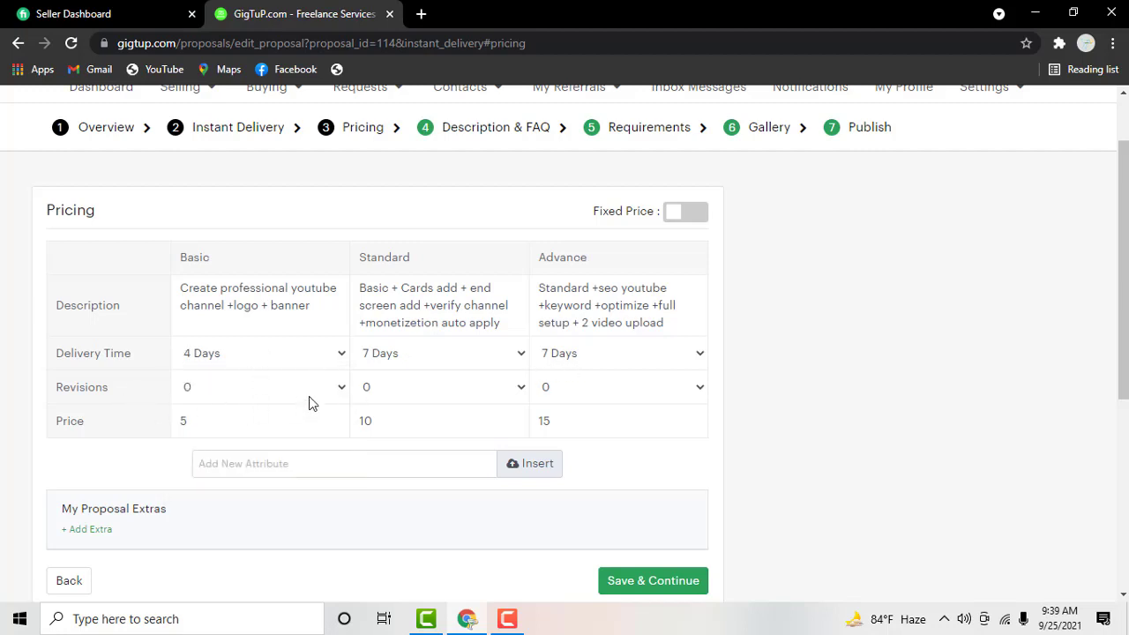
Set Revisions to Unlimited Revisions for the Standard, Basic and Advance packages
left_click(358, 387)
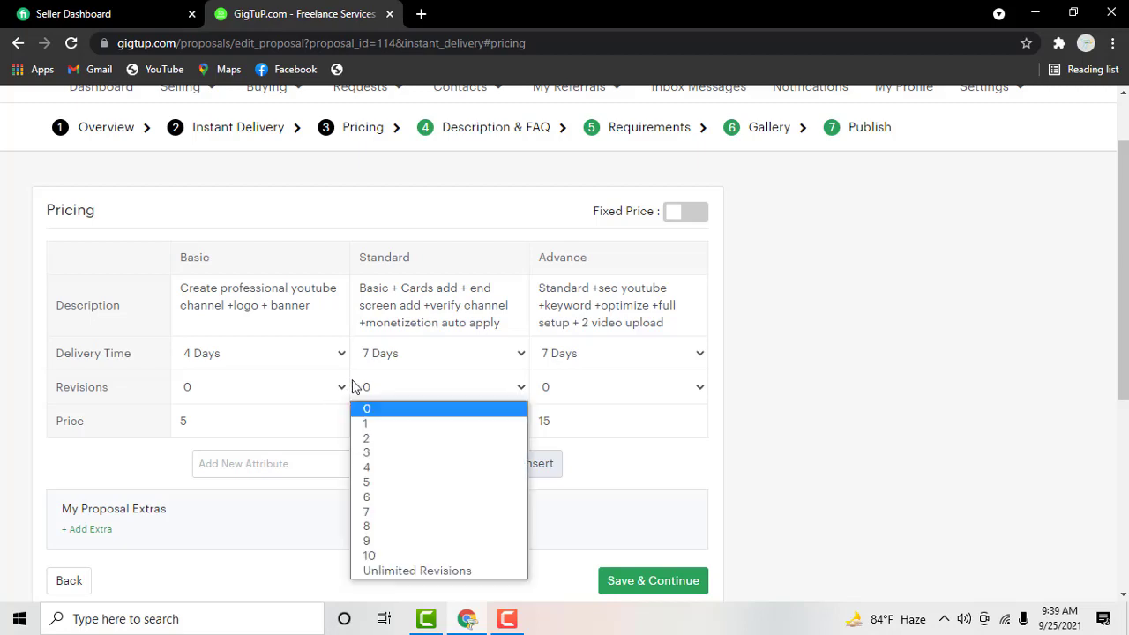
left_click(421, 572)
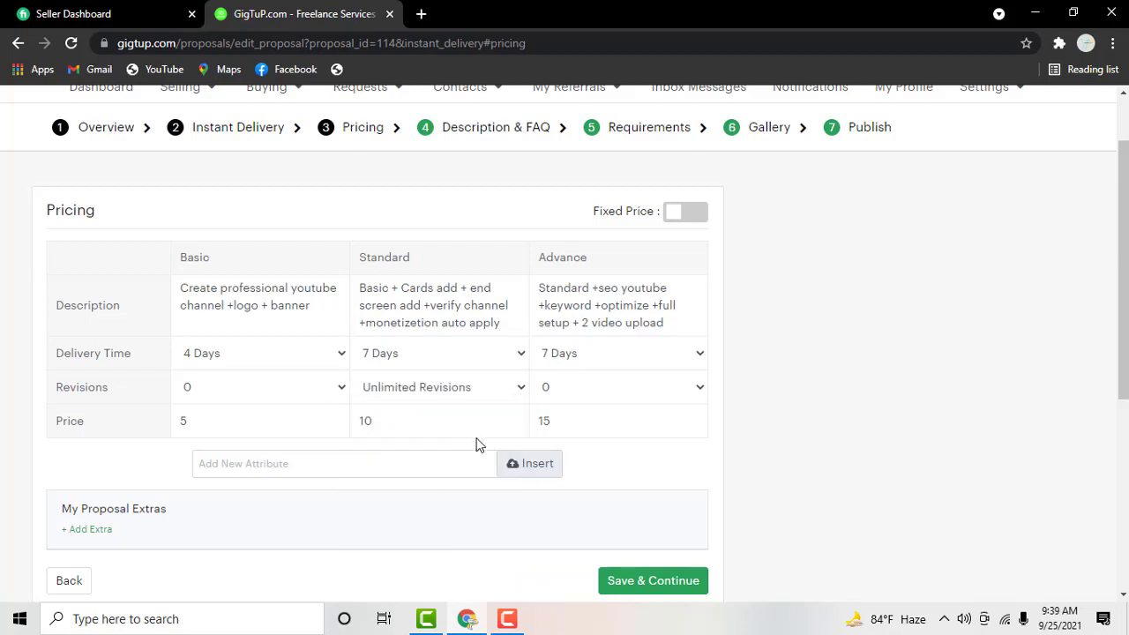
left_click(510, 388)
left_click(221, 381)
left_click(225, 388)
left_click(239, 572)
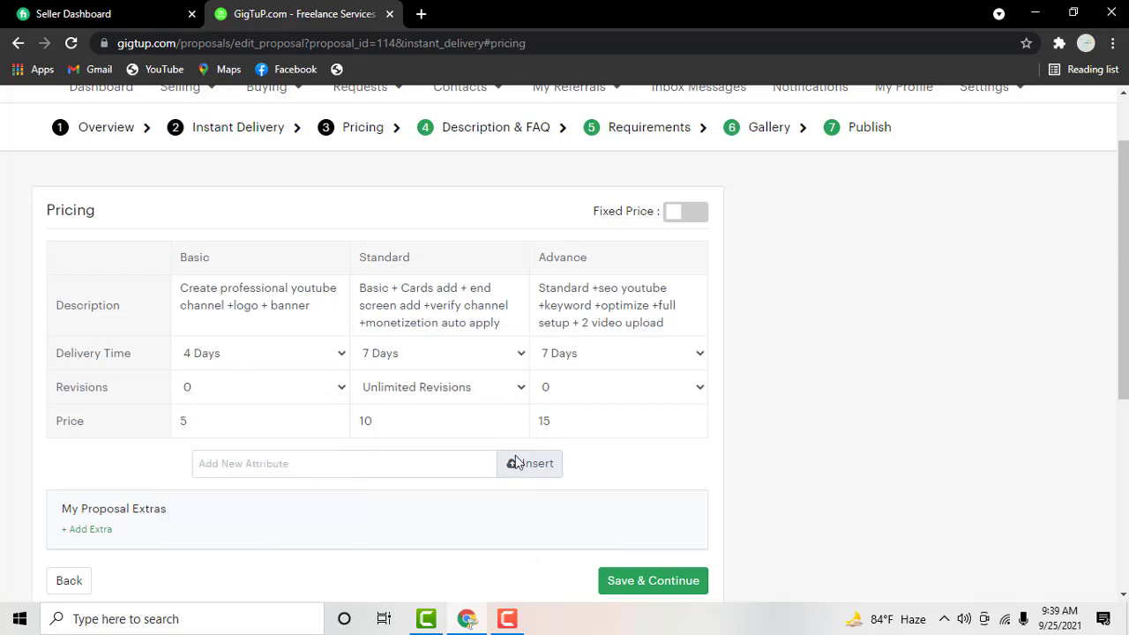
left_click(628, 393)
left_click(569, 570)
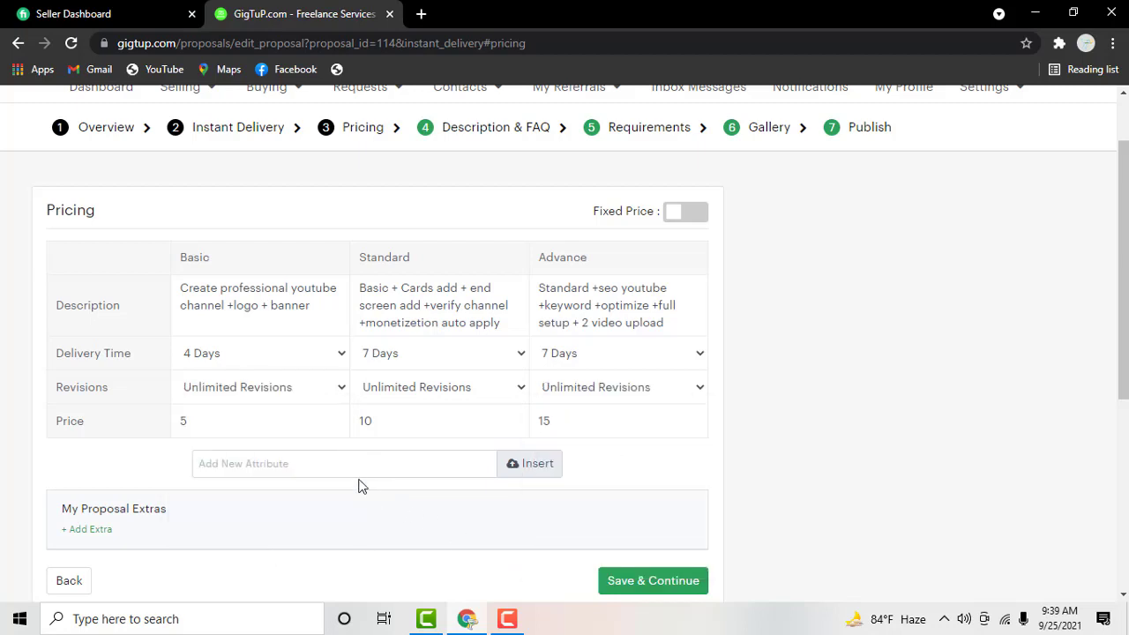
scroll(309, 438, "down", 1)
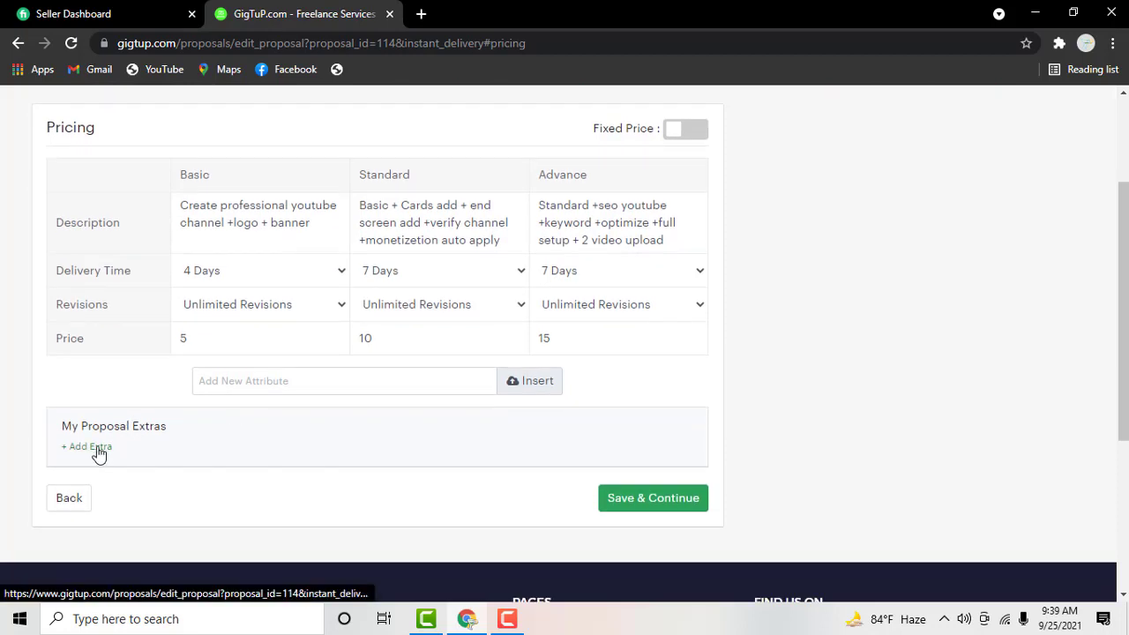
Raise the Basic package price from 5 to 20
double_click(333, 336)
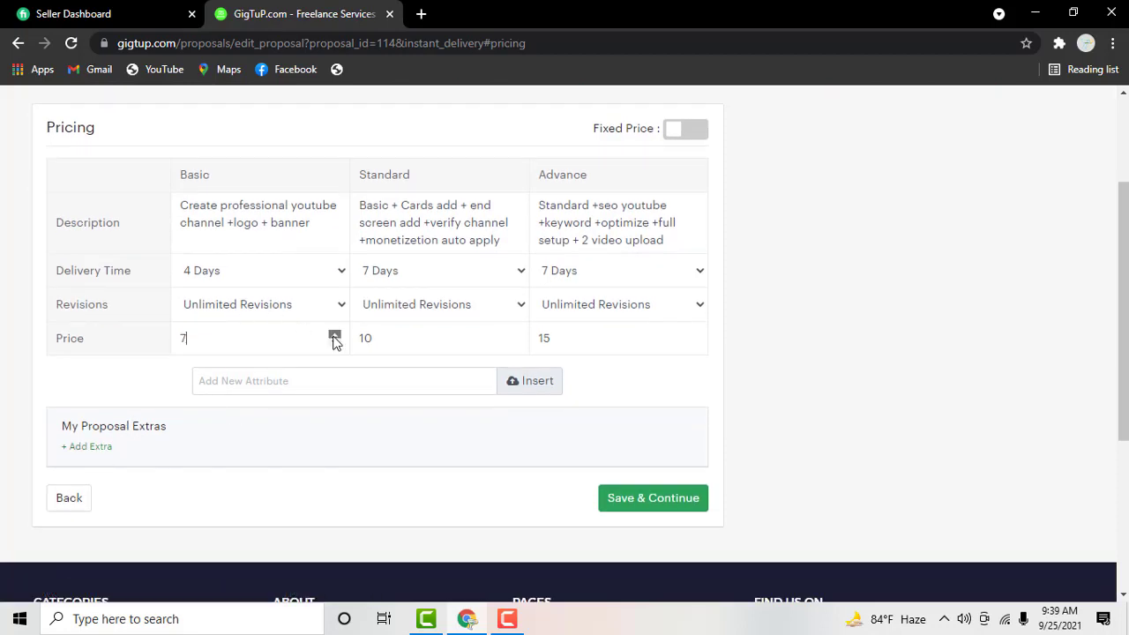
left_click(335, 336)
left_click(335, 335)
left_click(334, 335)
left_click(334, 336)
left_click(334, 343)
left_click(333, 343)
left_click(333, 344)
Raise the Standard package price from 10 to 50
left_click(513, 336)
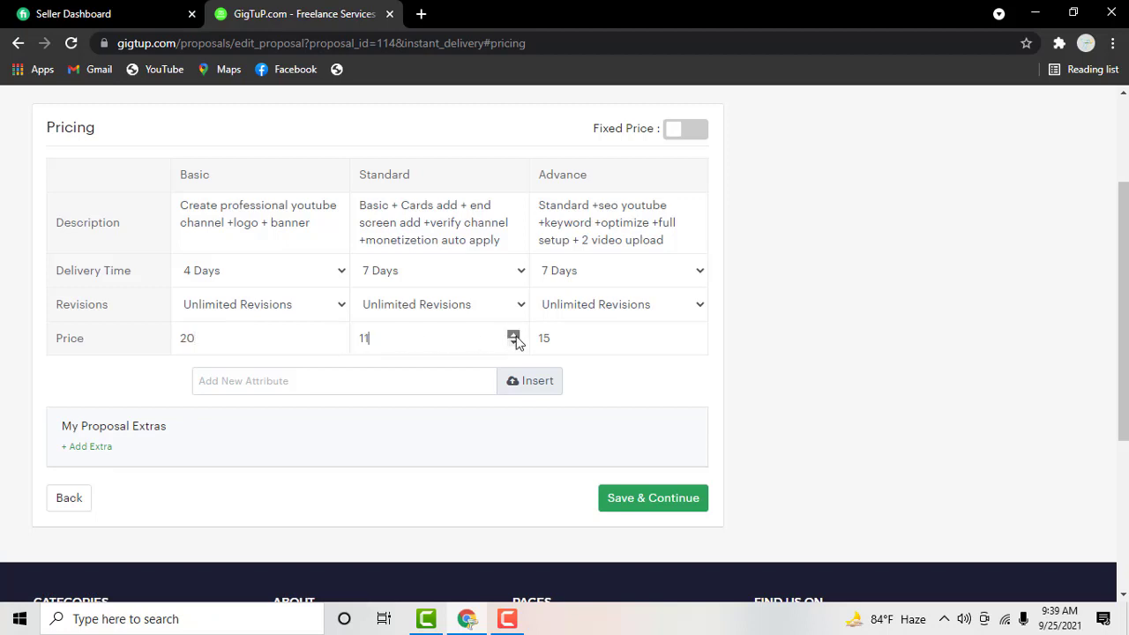
left_click(514, 335)
left_click(514, 335)
left_click(515, 335)
left_click(514, 336)
left_click(513, 334)
left_click(513, 335)
left_click(513, 335)
left_click(513, 334)
left_click(513, 343)
left_click(513, 343)
left_click(514, 343)
left_click(513, 344)
Raise the Advance package price from 15 to 80
left_click(693, 335)
left_click_drag(693, 335, 696, 342)
left_click(697, 346)
left_click(697, 346)
left_click(697, 349)
left_click(697, 346)
left_click(697, 347)
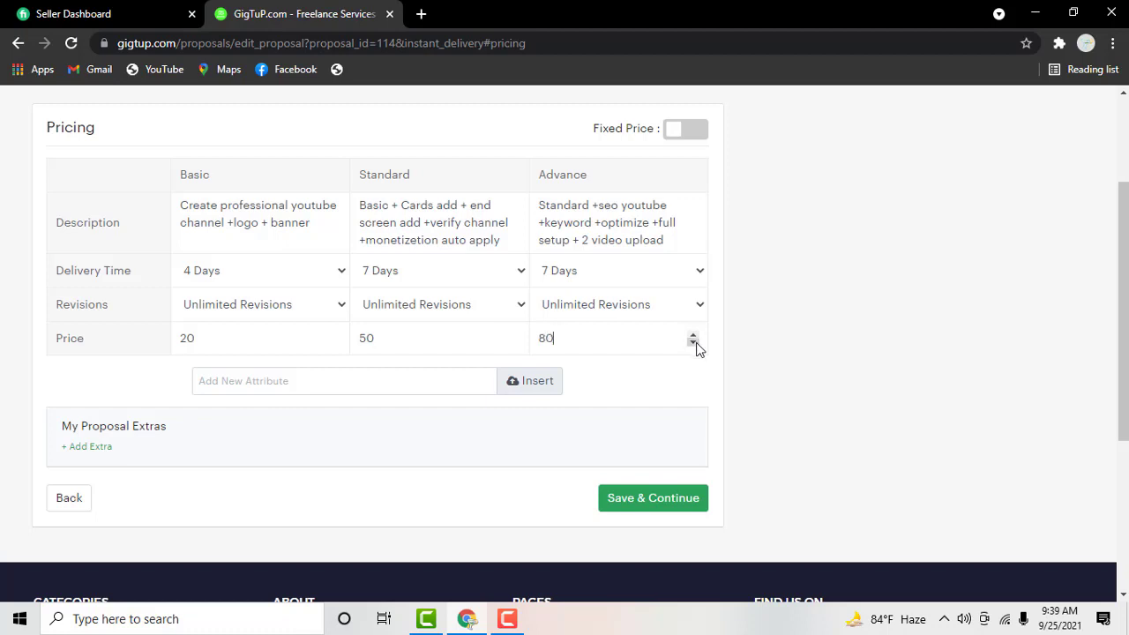
Add a new proposal extra and name it 'basic + seo'
left_click(91, 450)
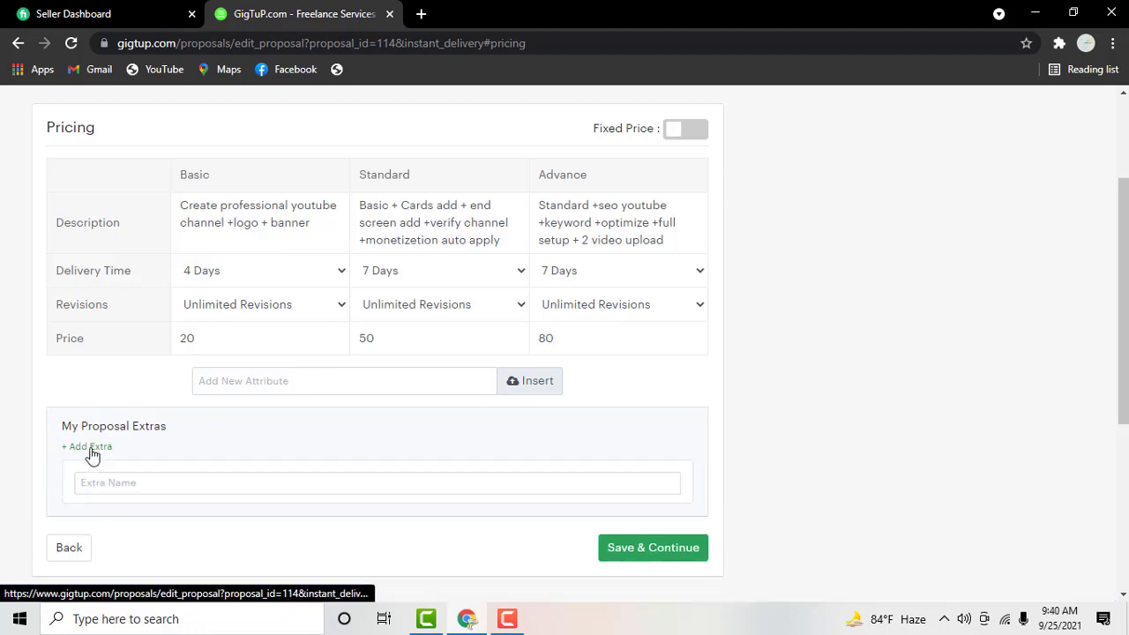
scroll(174, 446, "down", 1)
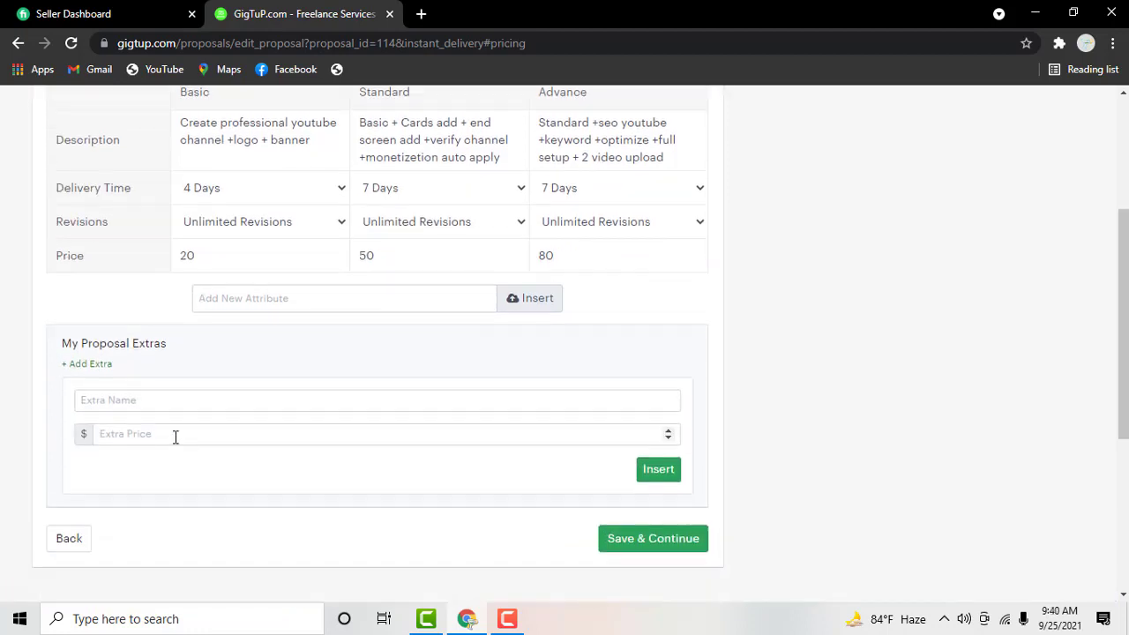
left_click(212, 401)
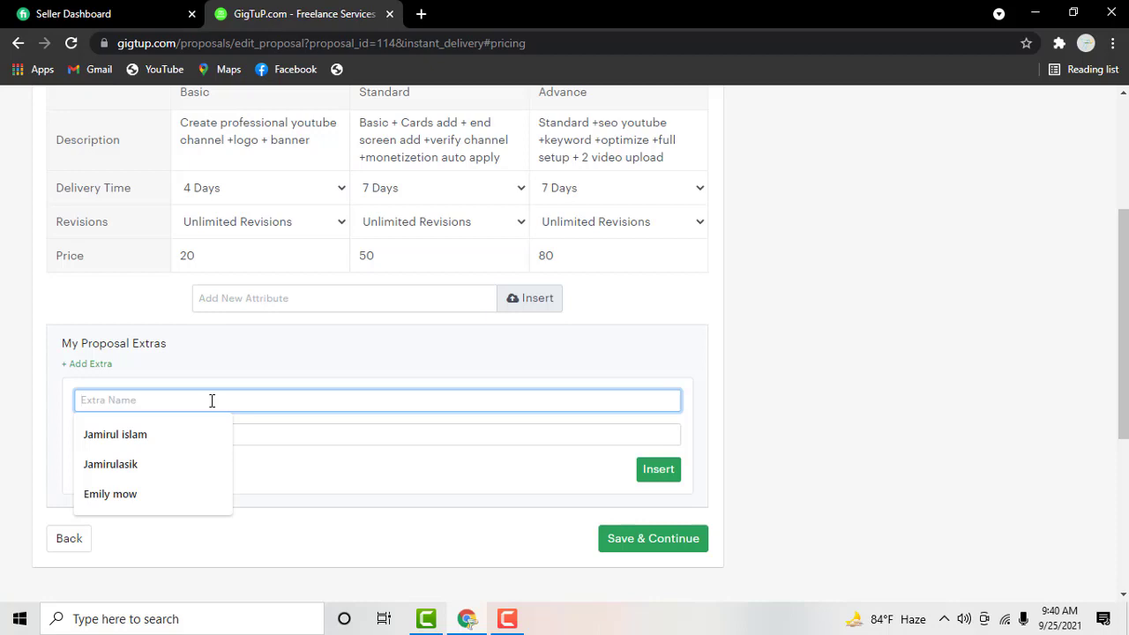
type("s")
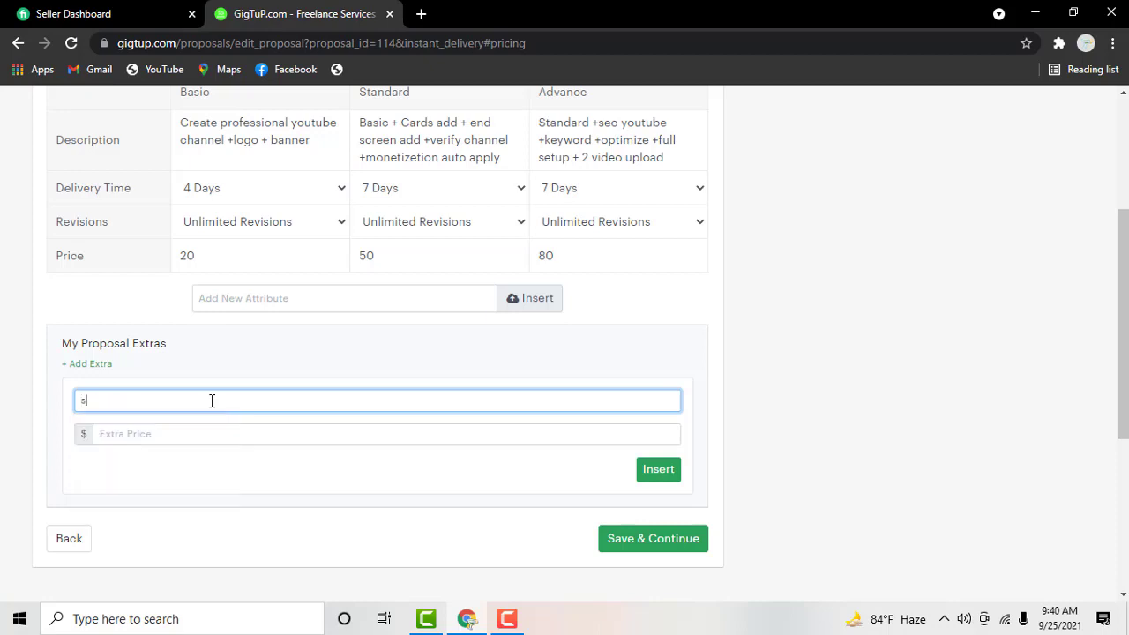
type("ta")
key("BackSpace")
key("BackSpace")
key("BackSpace")
type("basi")
type("c")
type(" + ")
type("standa")
type("rd")
key("BackSpace")
key("BackSpace")
key("BackSpace")
key("BackSpace")
key("BackSpace")
key("BackSpace")
key("BackSpace")
key("BackSpace")
type("se")
type("o")
Set the extra's price to 15 and insert it into the proposal
left_click(290, 428)
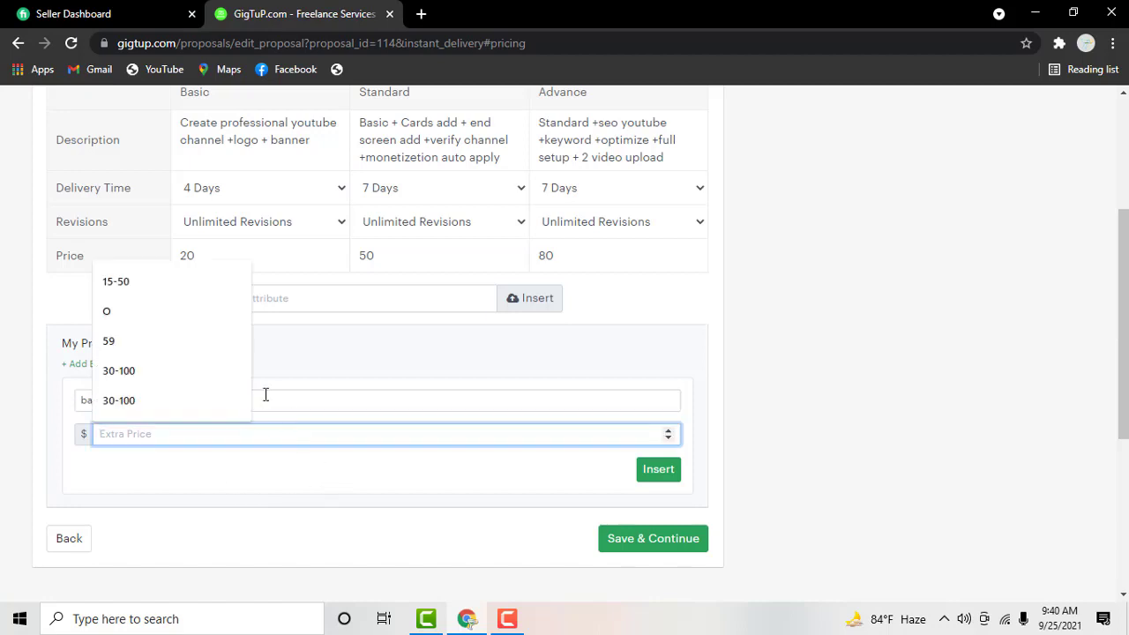
left_click(115, 293)
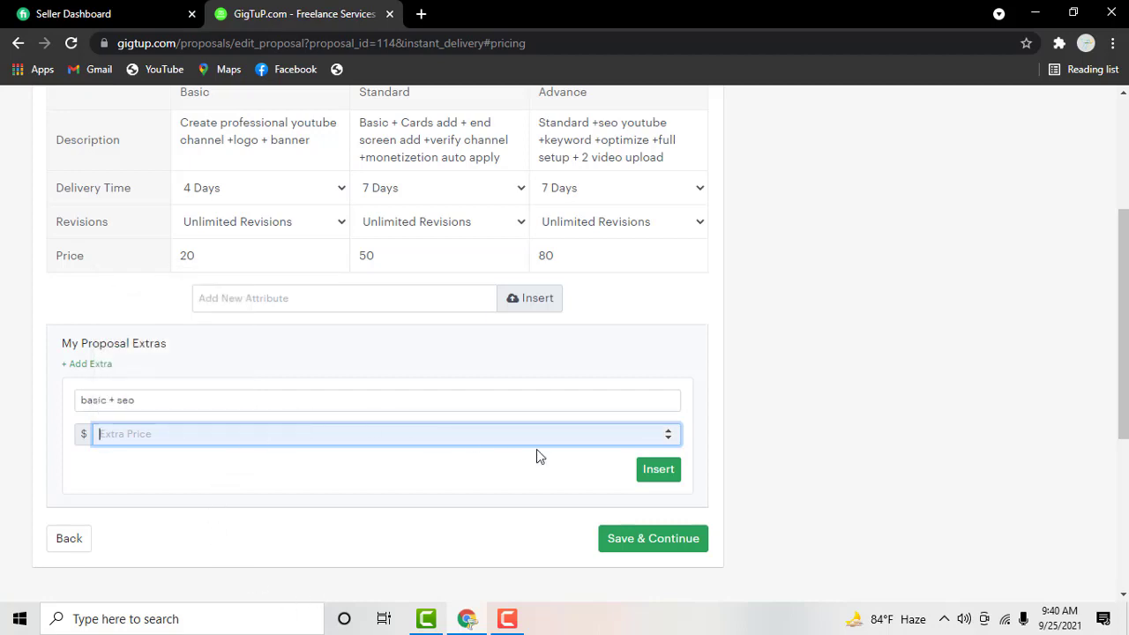
left_click(668, 430)
left_click(668, 431)
left_click(668, 431)
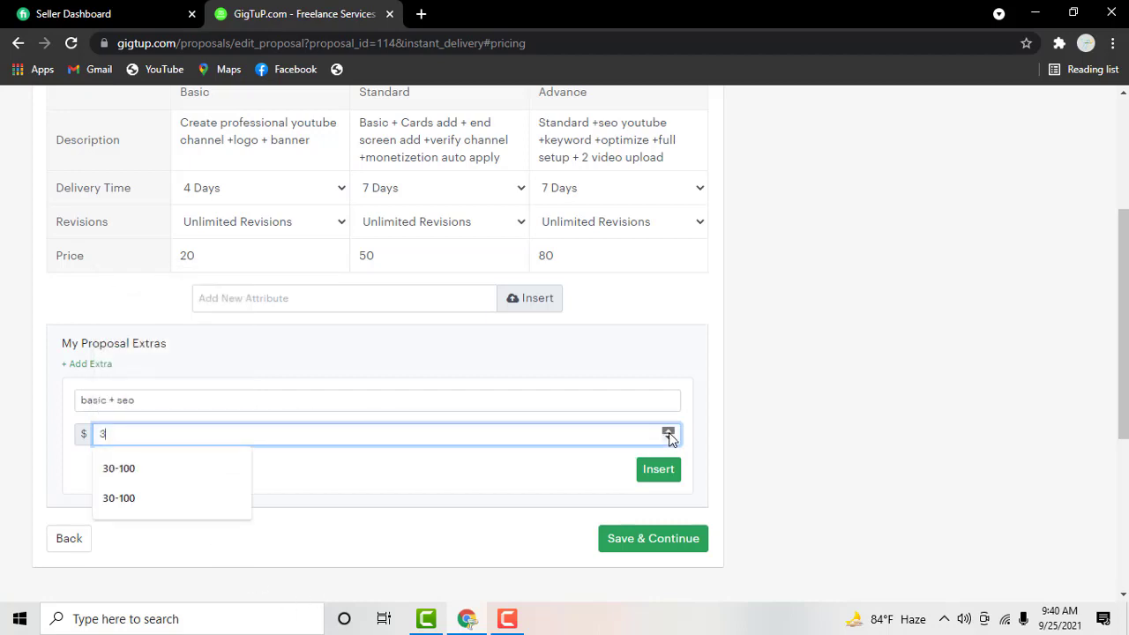
left_click(669, 432)
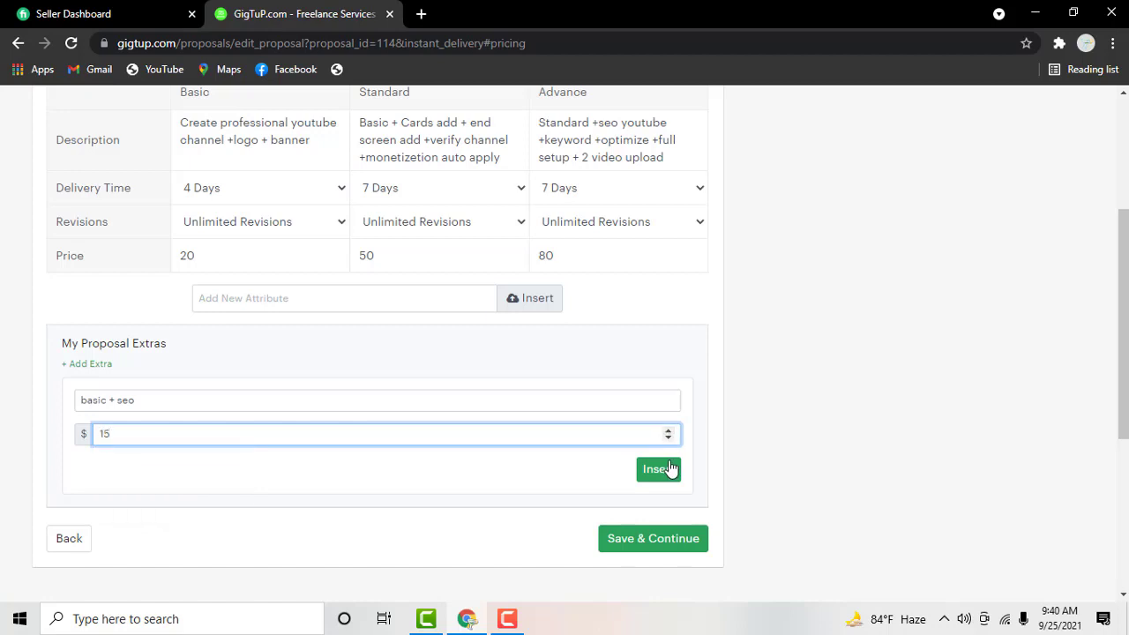
left_click(670, 469)
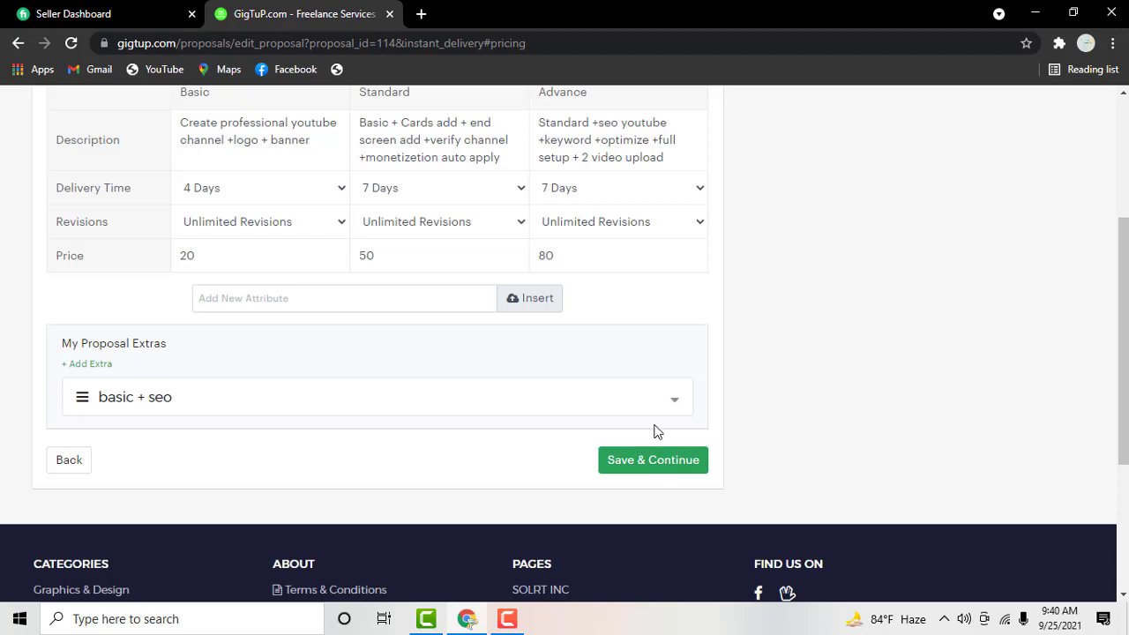
Save the basic + seo extra and dismiss the changes-saved confirmation
left_click(676, 406)
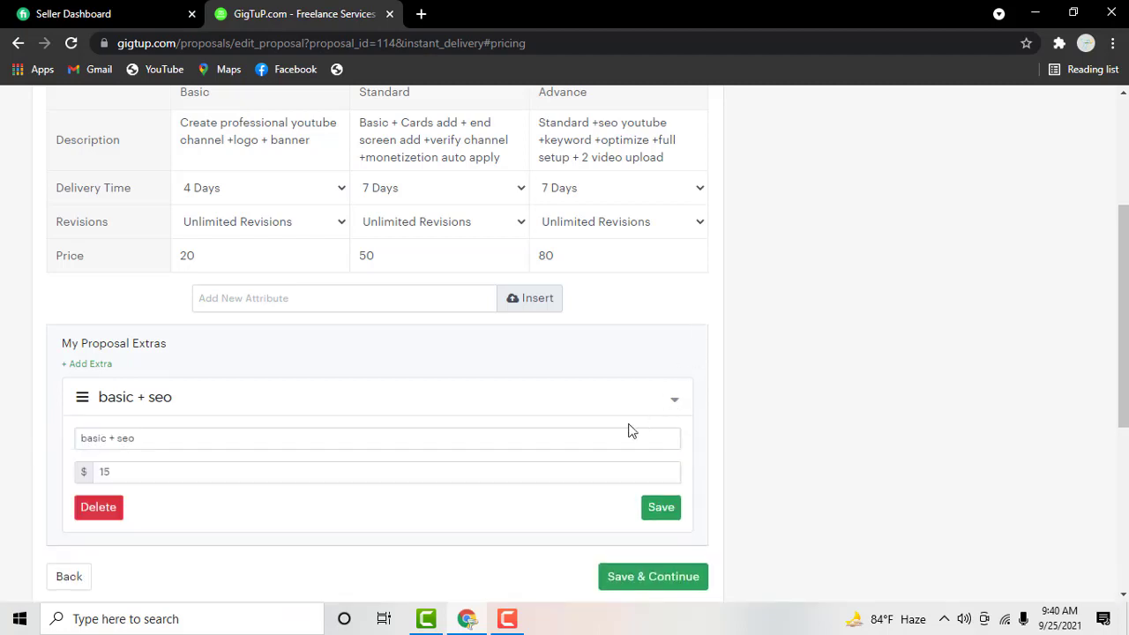
left_click(663, 520)
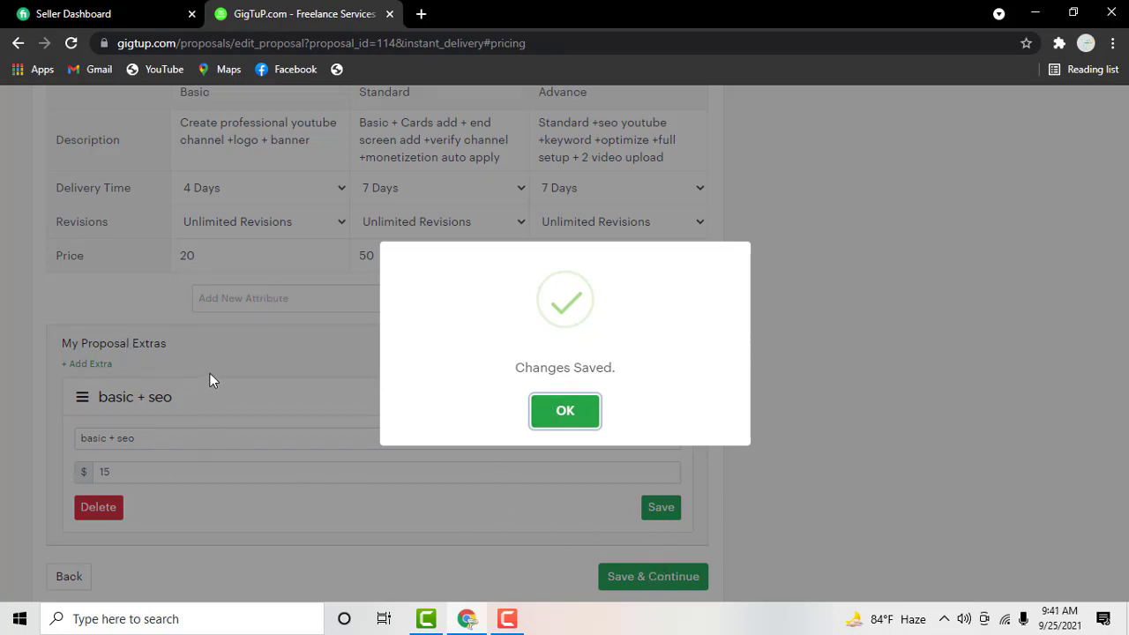
left_click(565, 410)
Save the pricing and continue to the Description & FAQ step
scroll(496, 316, "down", 1)
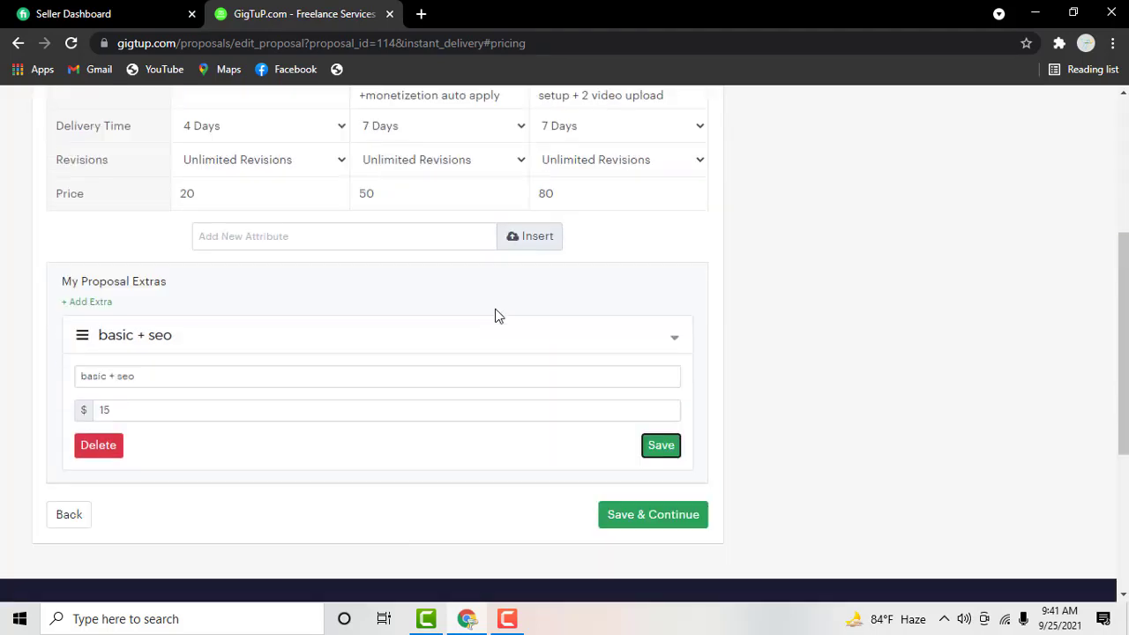
scroll(495, 315, "down", 1)
left_click(658, 413)
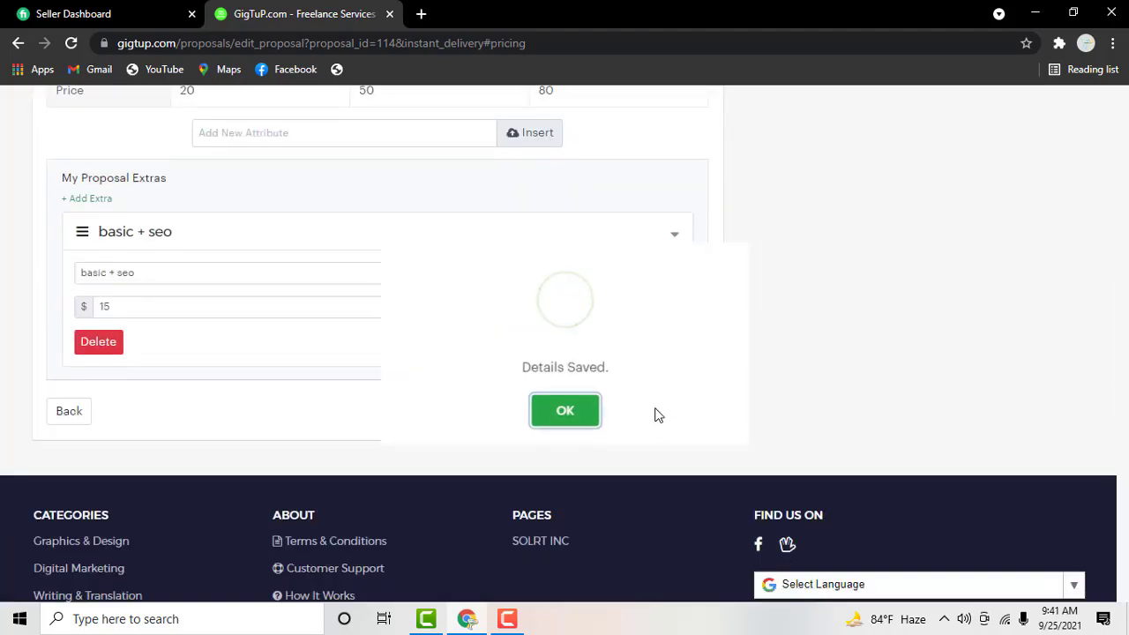
scroll(300, 216, "up", 5)
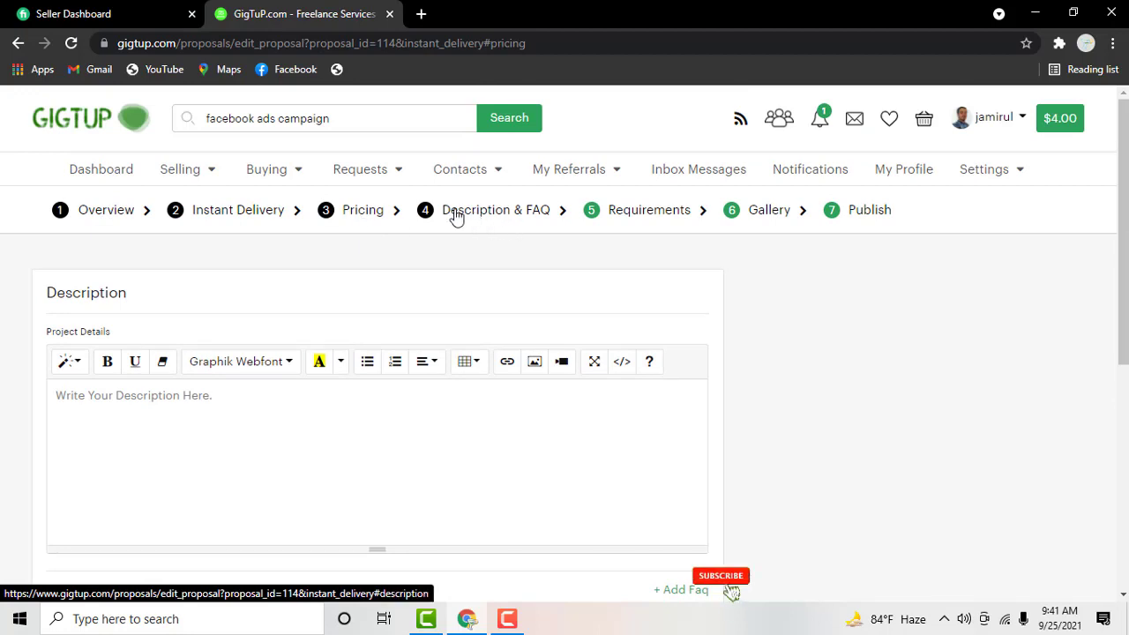
Start the project description with a row of asterisks
scroll(291, 348, "down", 1)
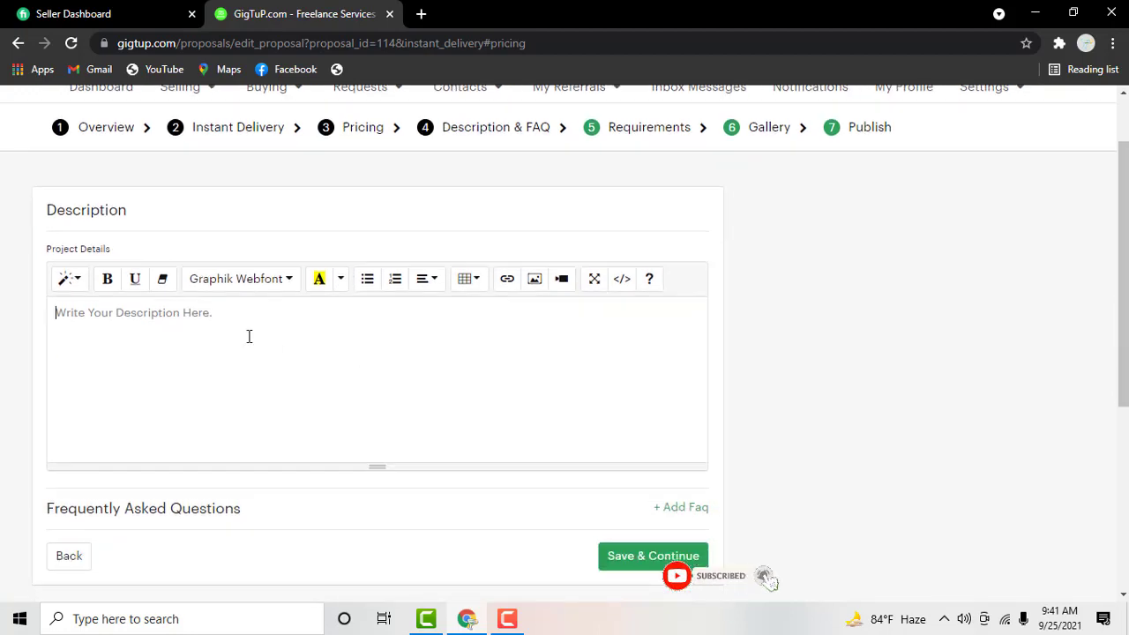
left_click(248, 334)
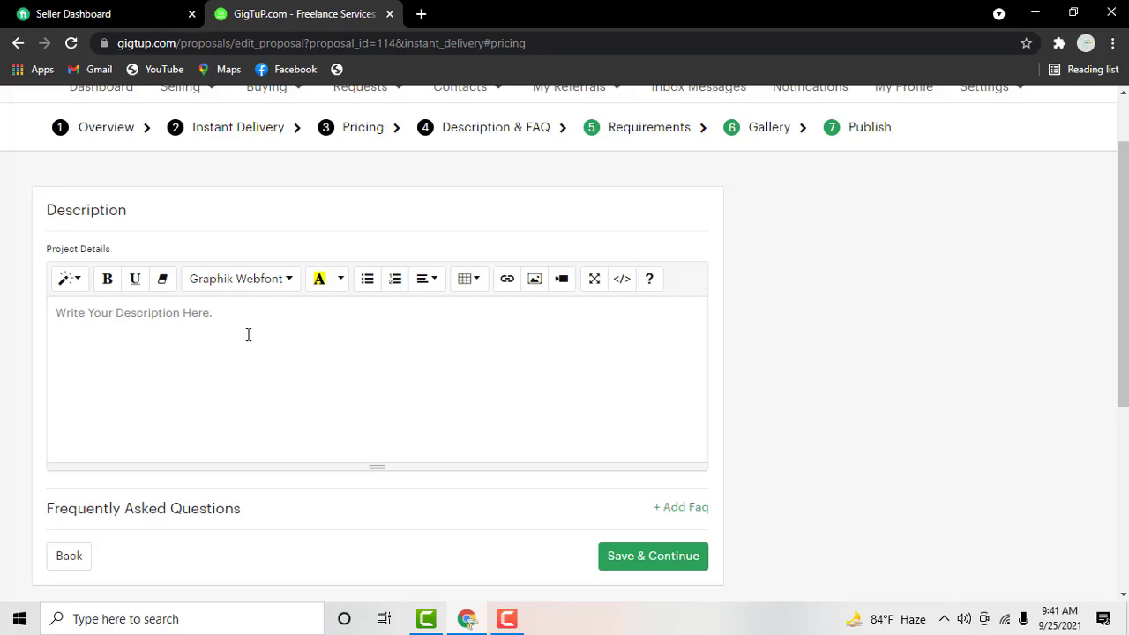
type("****")
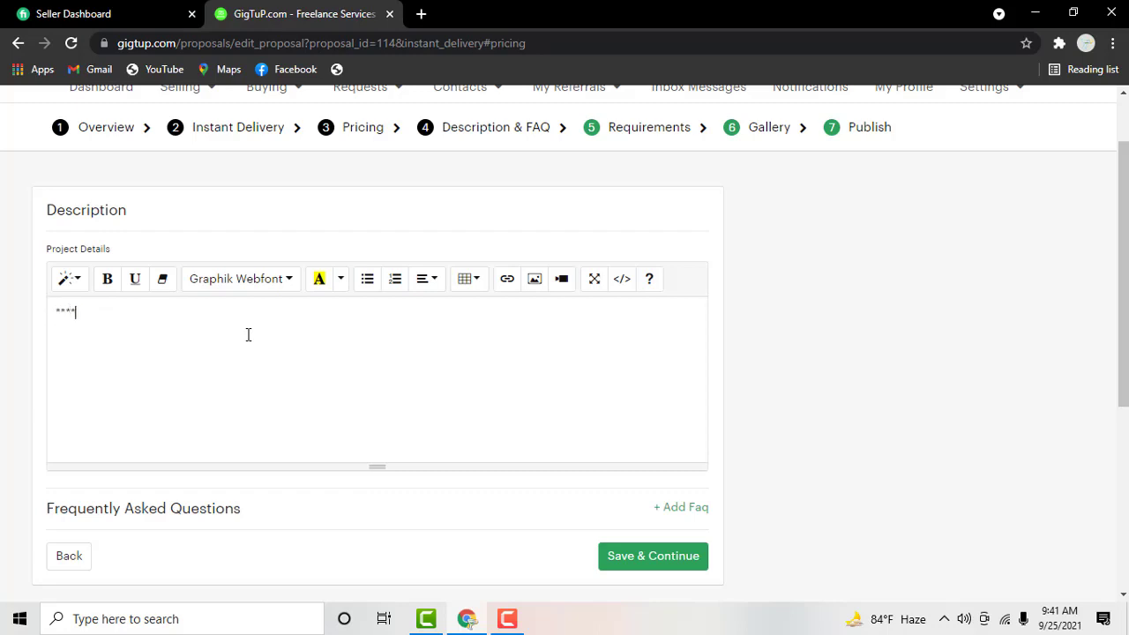
key("BackSpace")
key("BackSpace")
type("***")
type("******")
type("H")
key("BackSpace")
Follow the asterisks with 'well come to my YouTube channel service'
type("wwl")
key("BackSpace")
key("BackSpace")
key("BackSpace")
type("el")
type("l come t")
type("o my ")
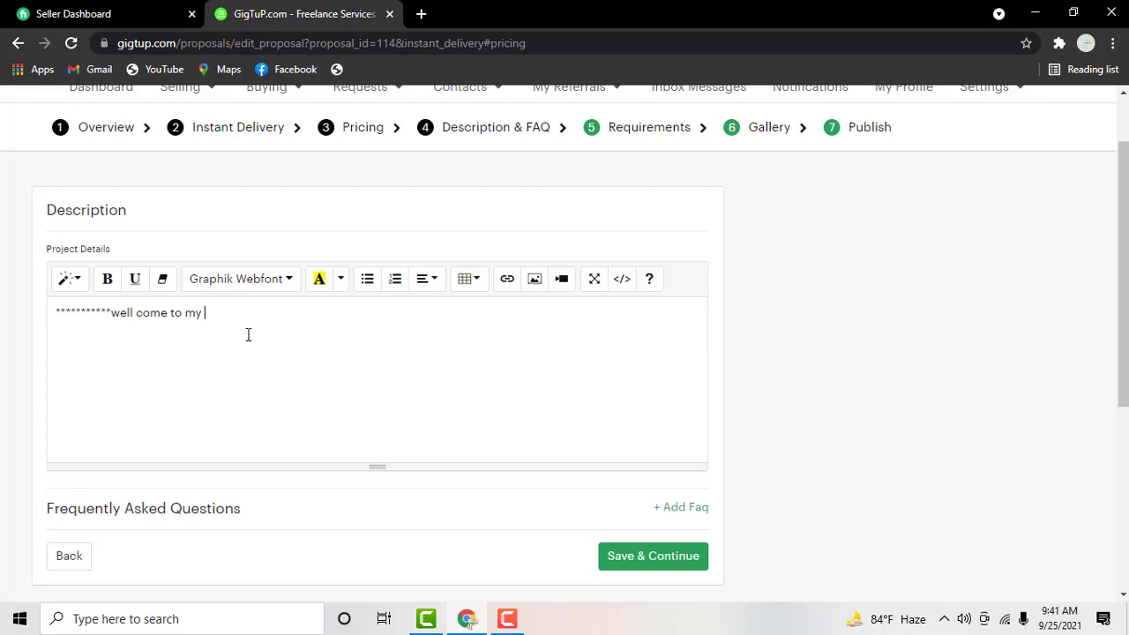
type("yo")
type("utube")
key("BackSpace")
key("BackSpace")
key("BackSpace")
key("BackSpace")
key("BackSpace")
key("BackSpace")
key("BackSpace")
type("Yo")
type("uTub")
type("e channe")
type("l ")
type("ser")
type("vic")
key("BackSpace")
key("BackSpace")
key("BackSpace")
key("BackSpace")
key("BackSpace")
type("servic")
type("es")
key("BackSpace")
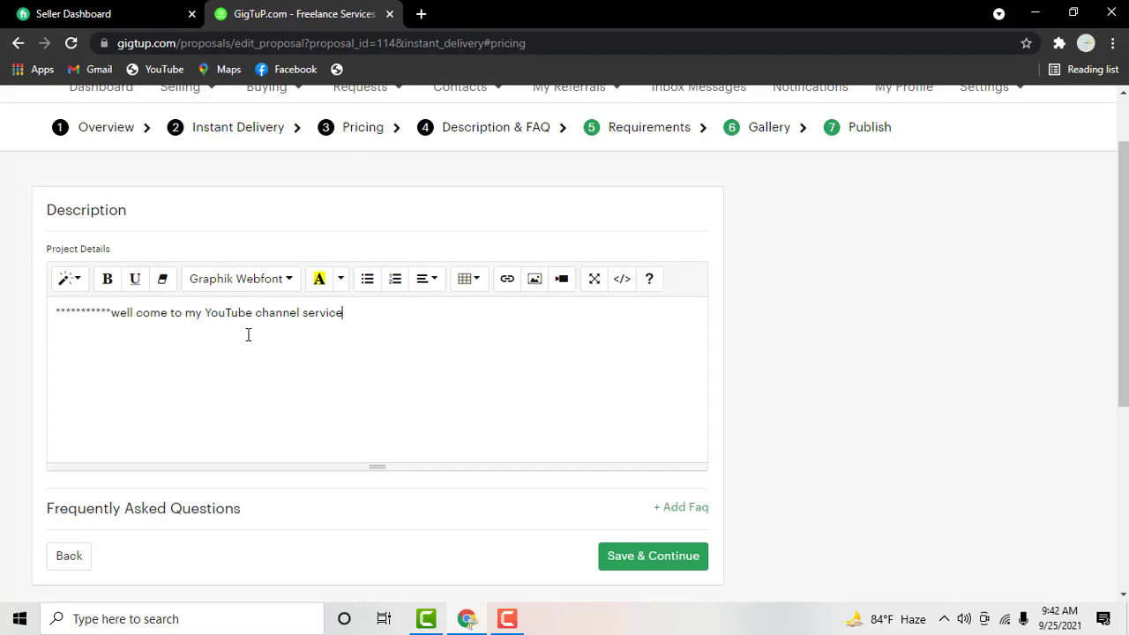
Finish the asterisk-framed line 'well come to my YouTube channel service' and make it bold
type("******")
type("****")
mouse_move(405, 316)
left_mouse_down()
mouse_move(201, 302)
mouse_move(55, 313)
left_mouse_up()
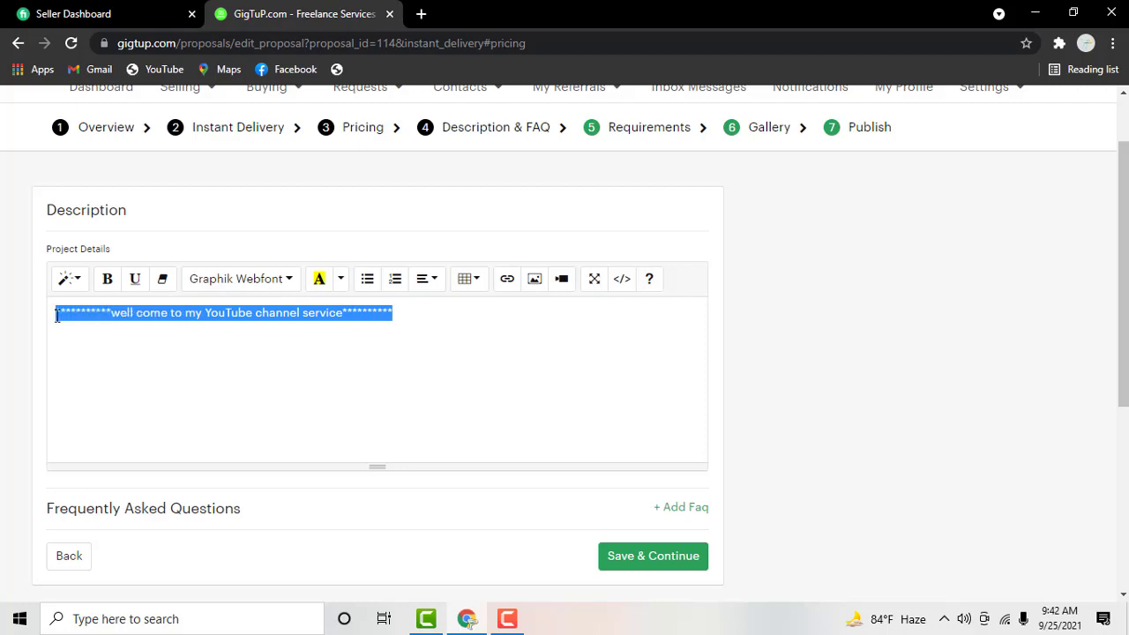
left_click(107, 281)
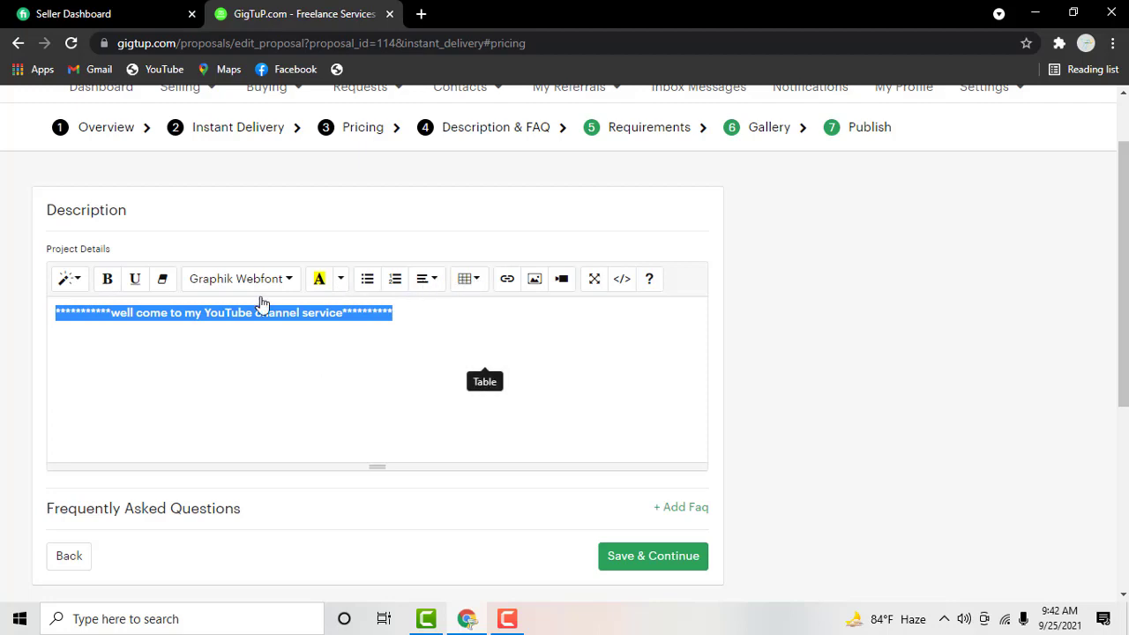
left_click(219, 350)
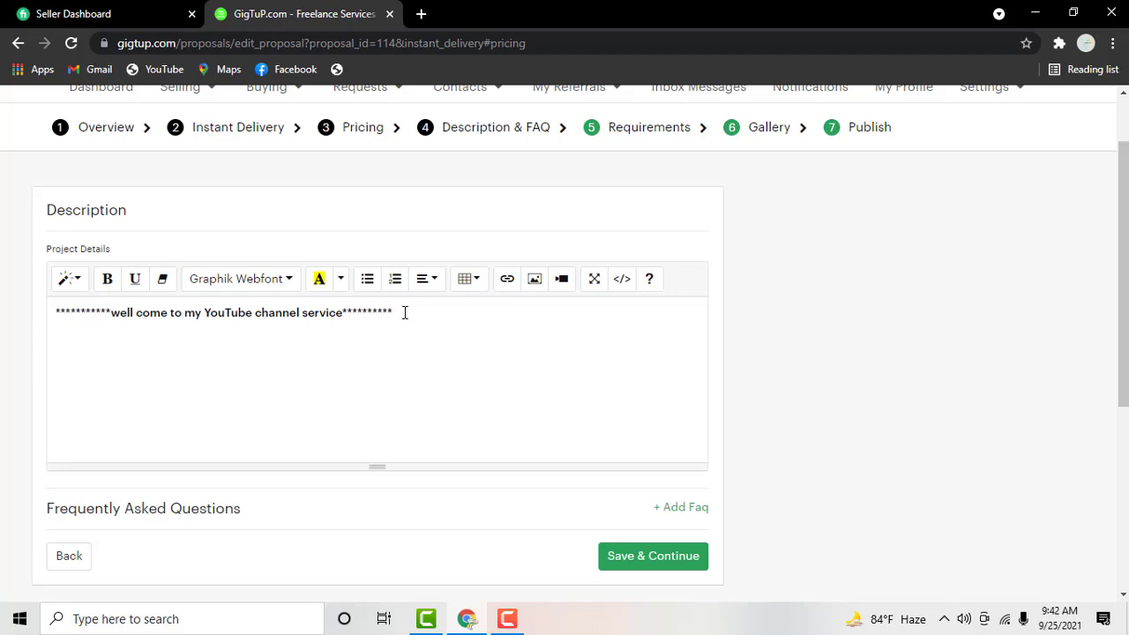
Give the welcome line a green background highlight
left_click_drag(405, 313, 30, 345)
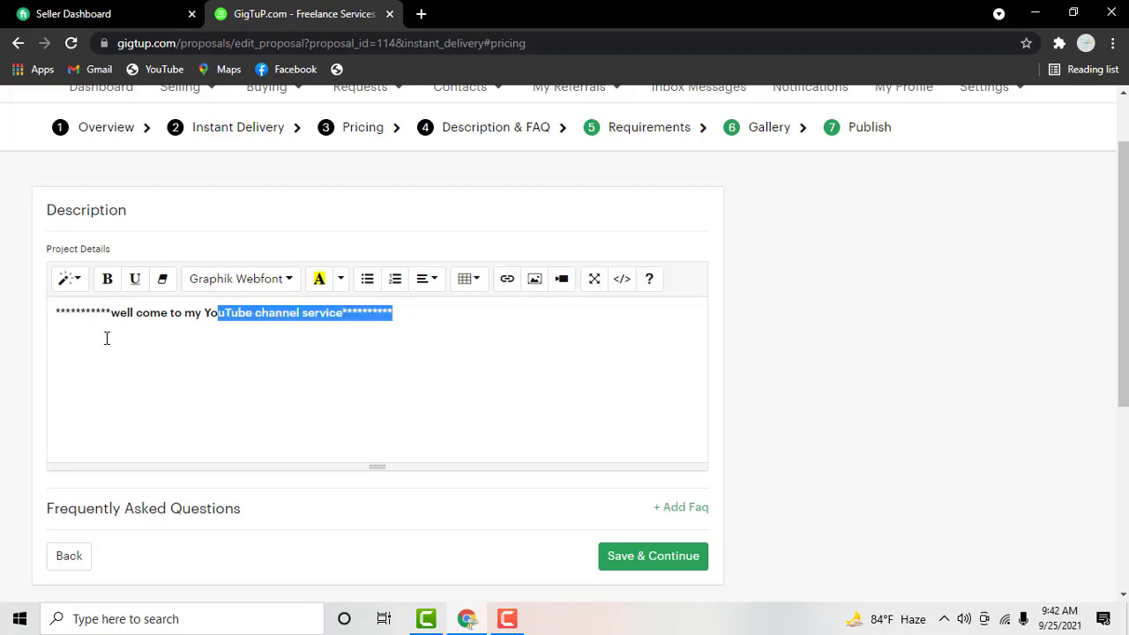
left_click(320, 280)
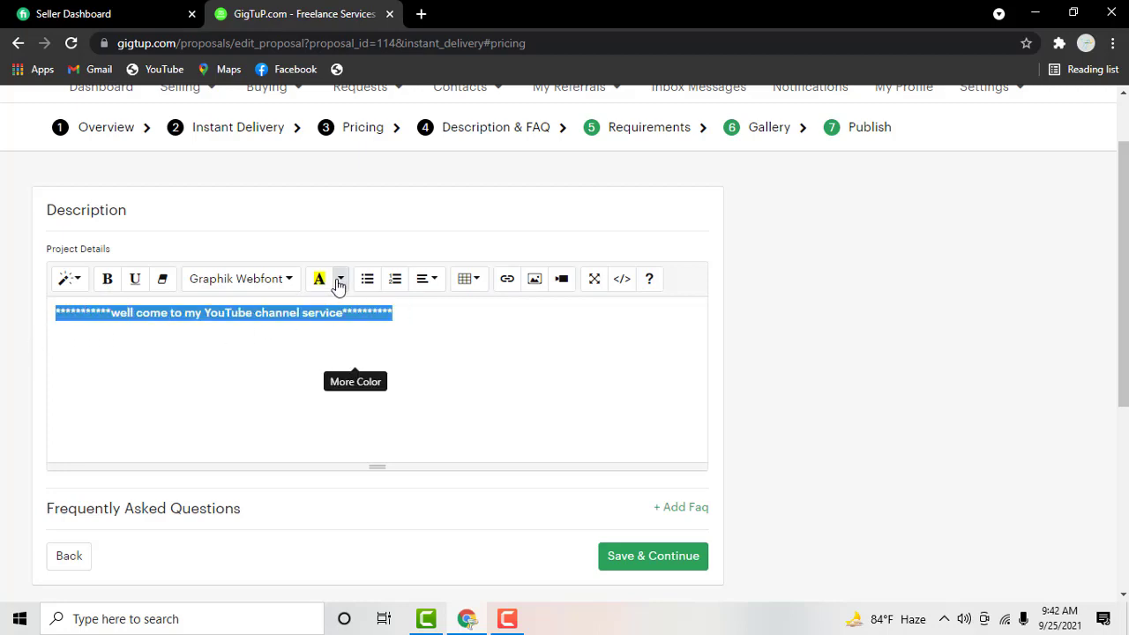
left_click(341, 280)
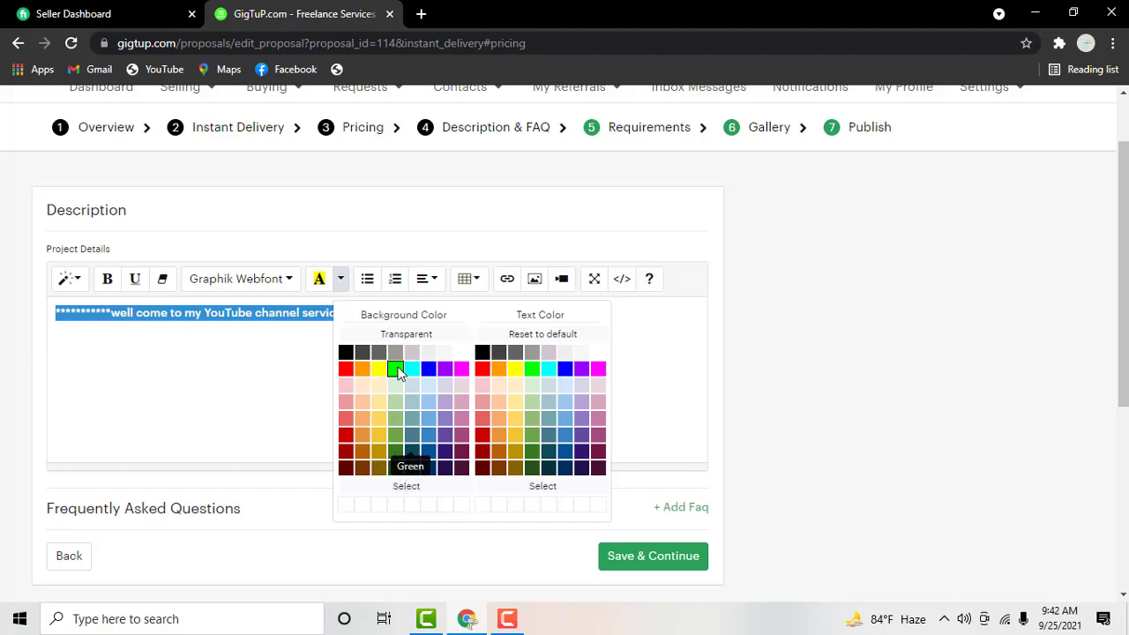
left_click(395, 369)
left_click(273, 364)
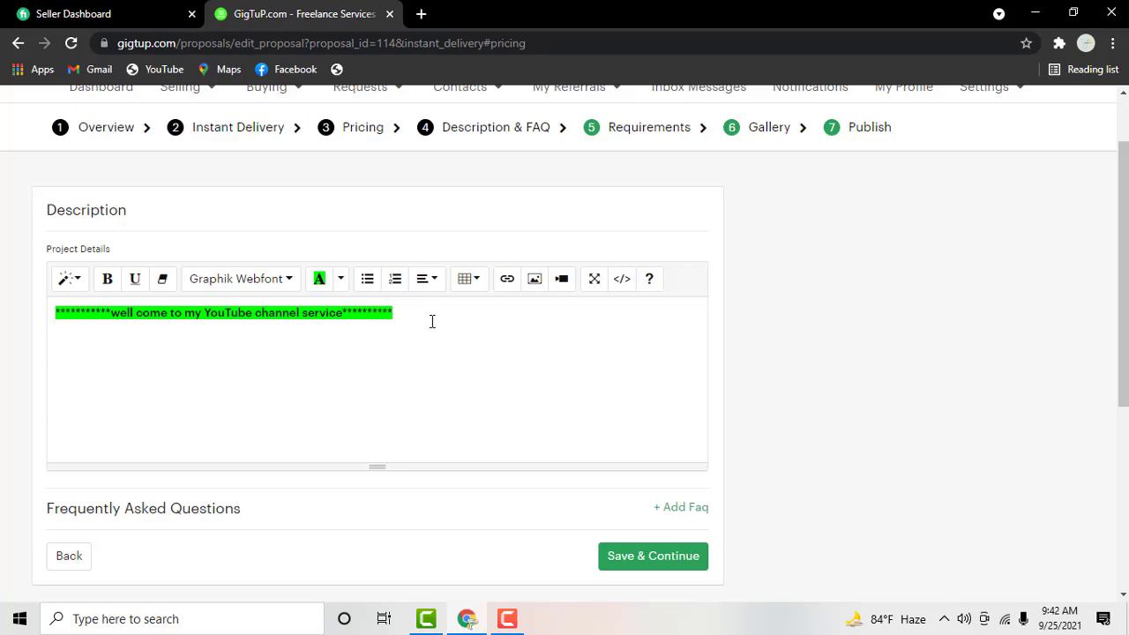
Start a second line with test text 'Hello dar' and try a black background on it
key("Return")
type("Hello")
type(" dar")
left_click_drag(110, 340, 44, 344)
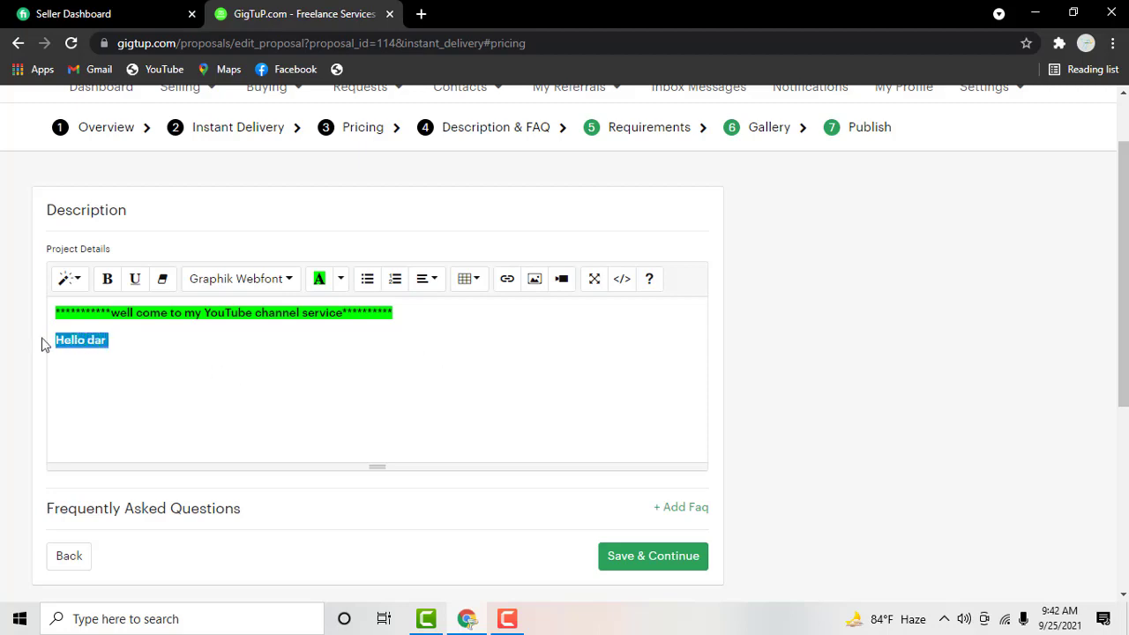
left_click(341, 279)
left_click(349, 355)
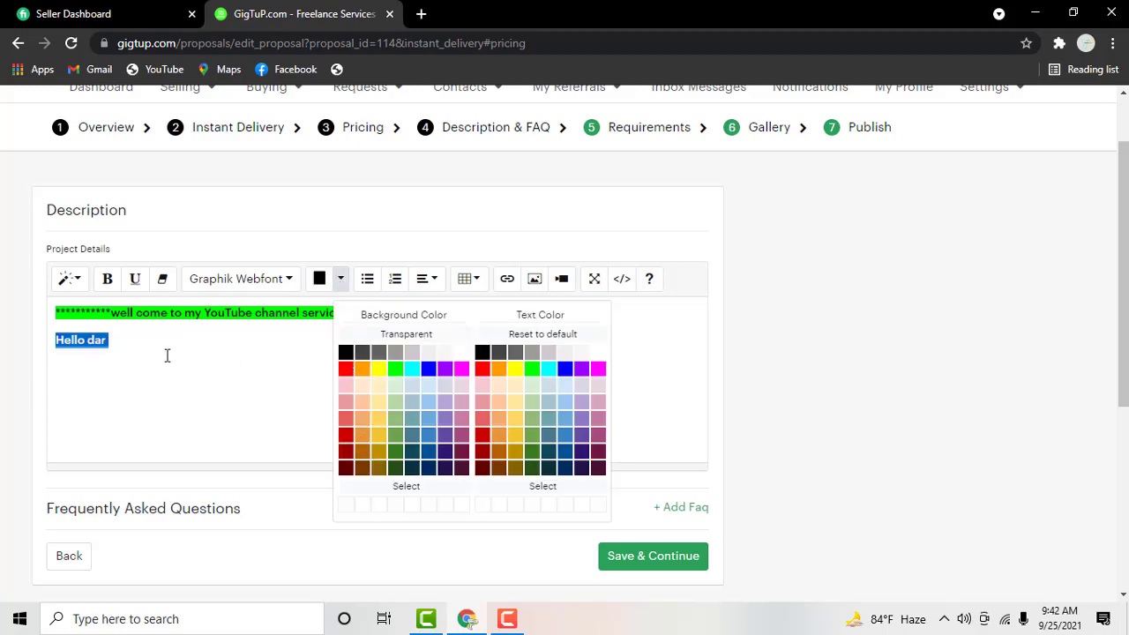
left_click(340, 281)
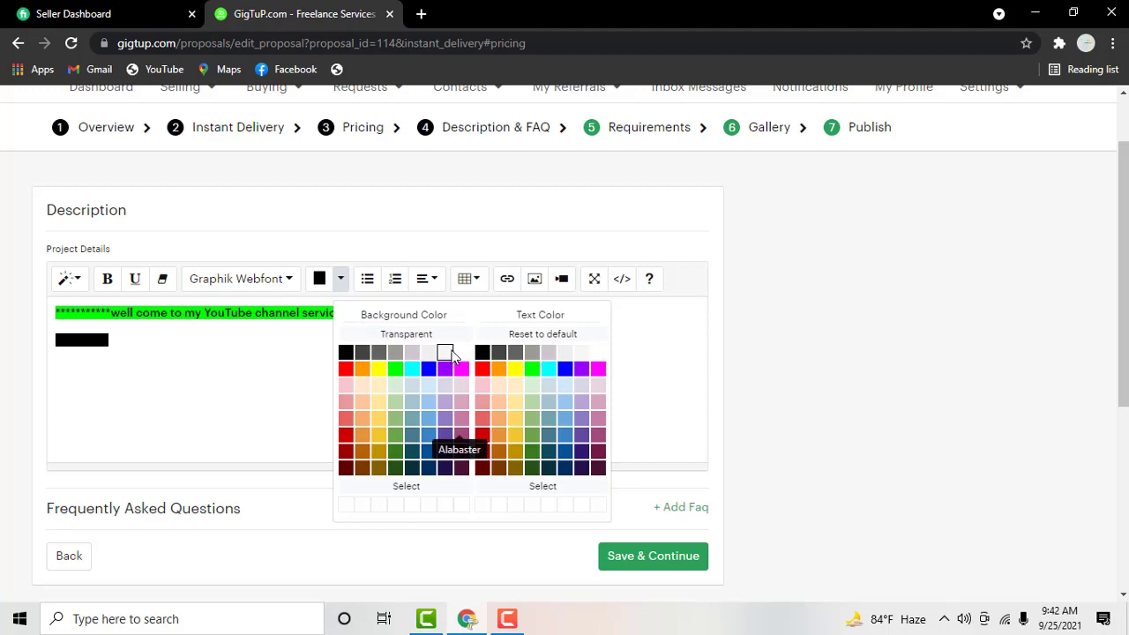
left_click(280, 350)
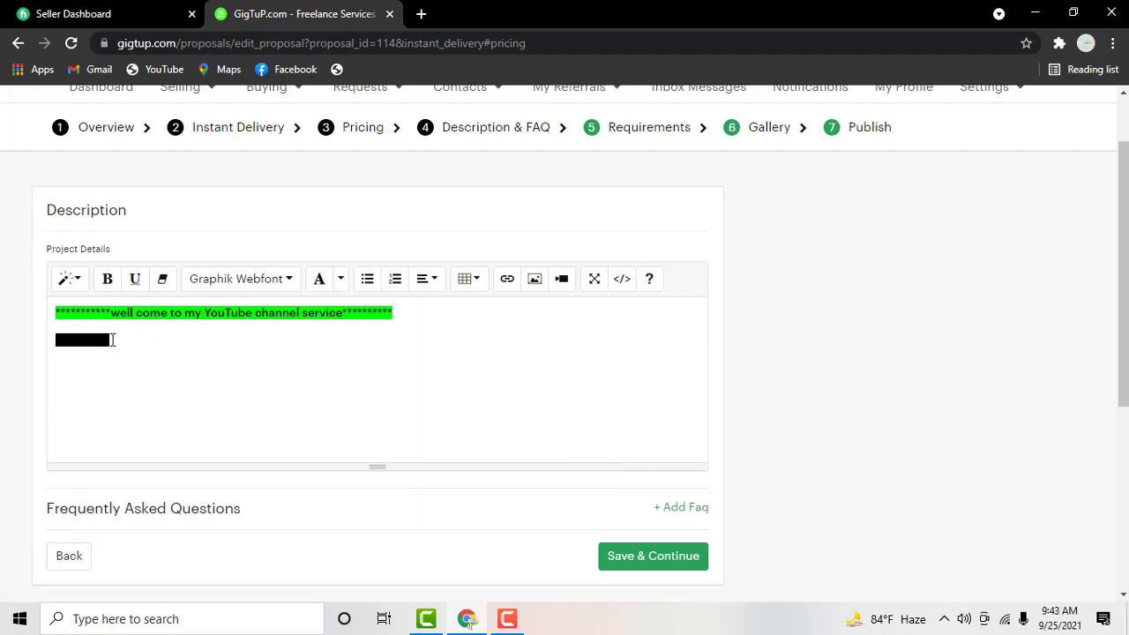
Replace the test text with a placeholder 'g' that keeps the green highlight
key("BackSpace")
key("BackSpace")
key("BackSpace")
key("BackSpace")
key("BackSpace")
key("BackSpace")
key("BackSpace")
key("BackSpace")
key("BackSpace")
key("BackSpace")
key("BackSpace")
key("BackSpace")
key("BackSpace")
key("BackSpace")
type("f")
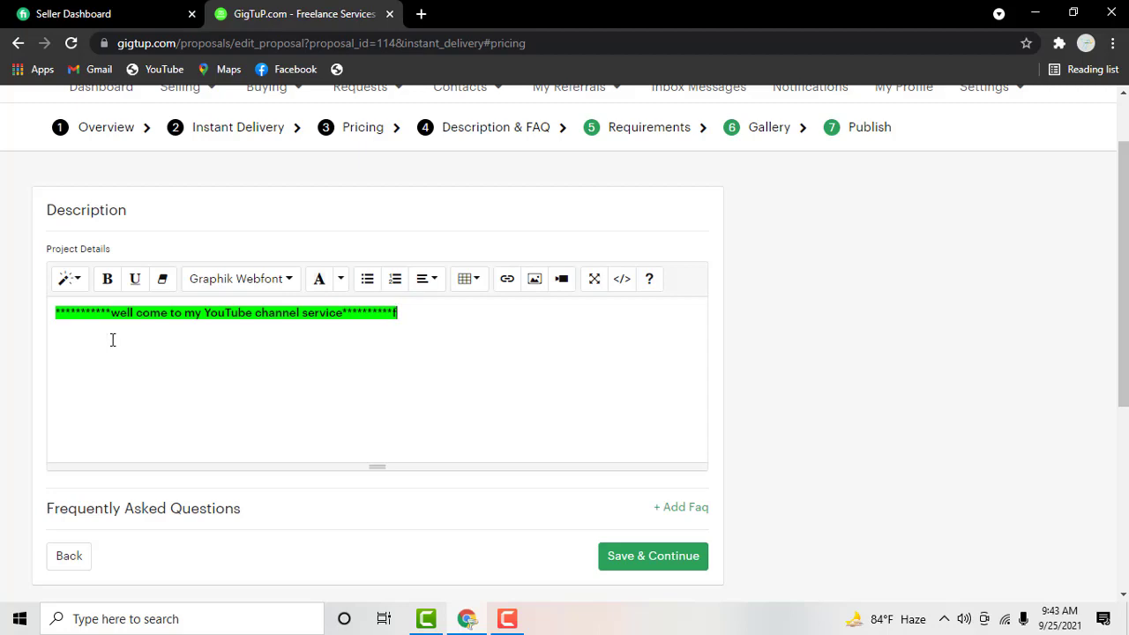
key("BackSpace")
type("ggg")
type("g")
key("BackSpace")
key("BackSpace")
key("BackSpace")
left_click(341, 280)
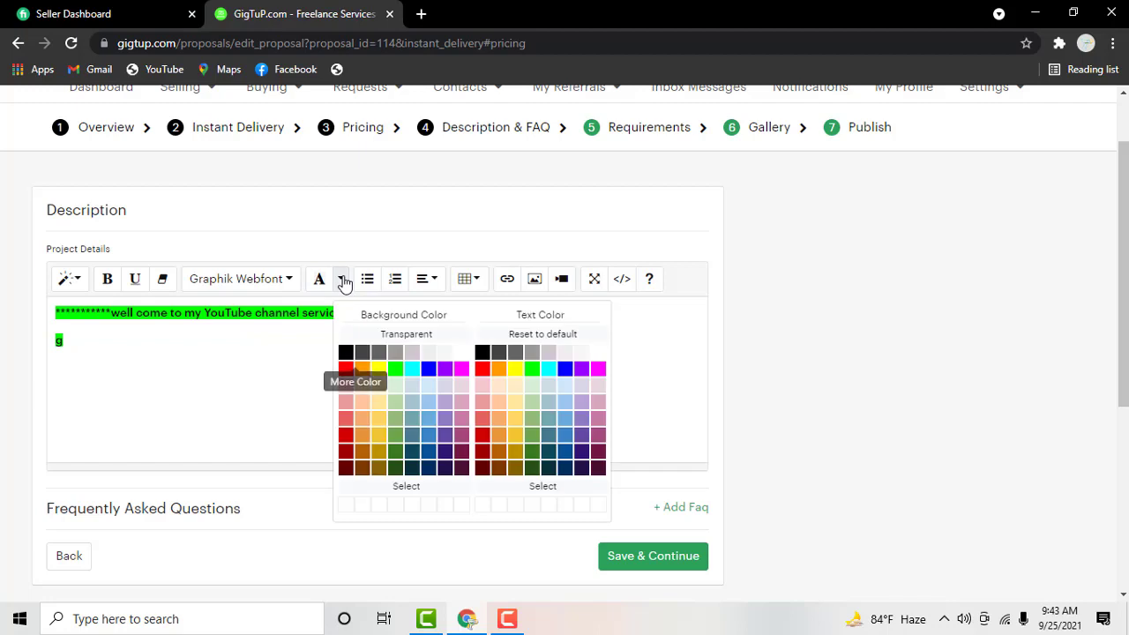
left_click(342, 355)
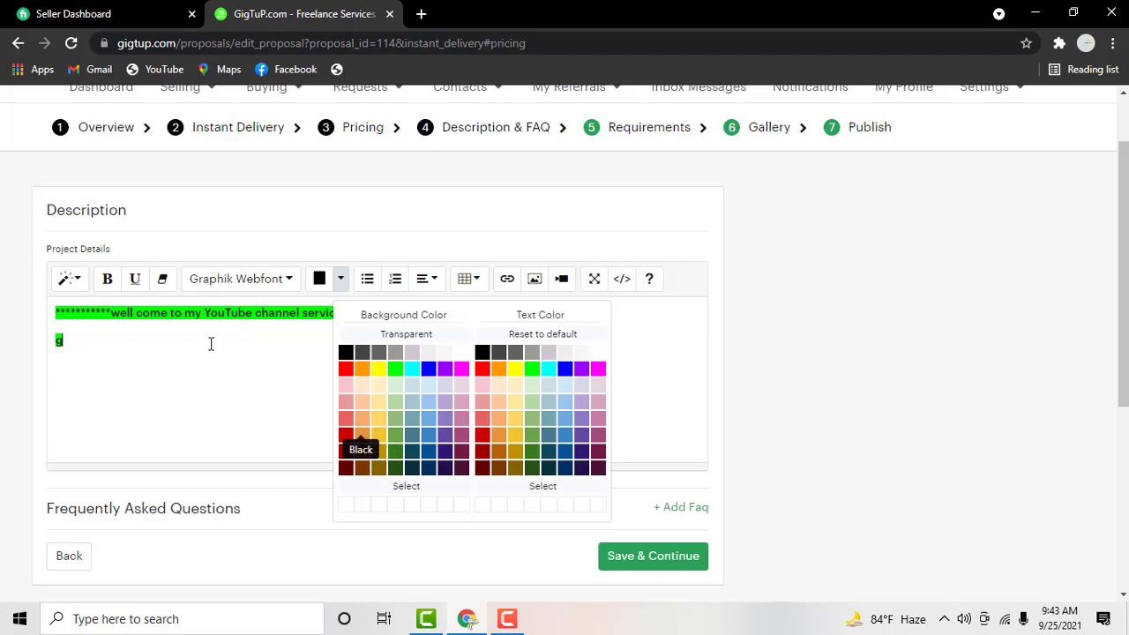
left_click(79, 333)
key("BackSpace")
Replace the placeholder with the greeting 'Hello my dear sir,' and start a new line
type("g")
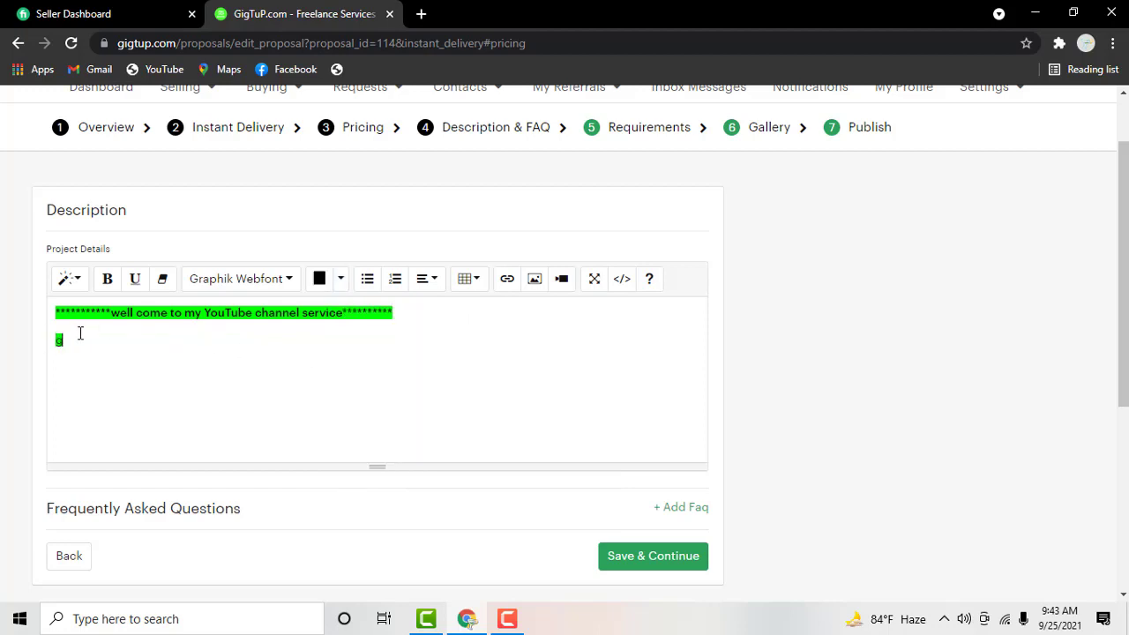
type("ggg")
key("BackSpace")
key("BackSpace")
key("BackSpace")
key("BackSpace")
type("Hell")
type("o m")
type("y dear ")
type("si")
type("e")
key("BackSpace")
type("r")
key("Return")
Type 'Im a professional Youtuber. Are you looking a professional youtuber to create you' on line three
type("Im a ")
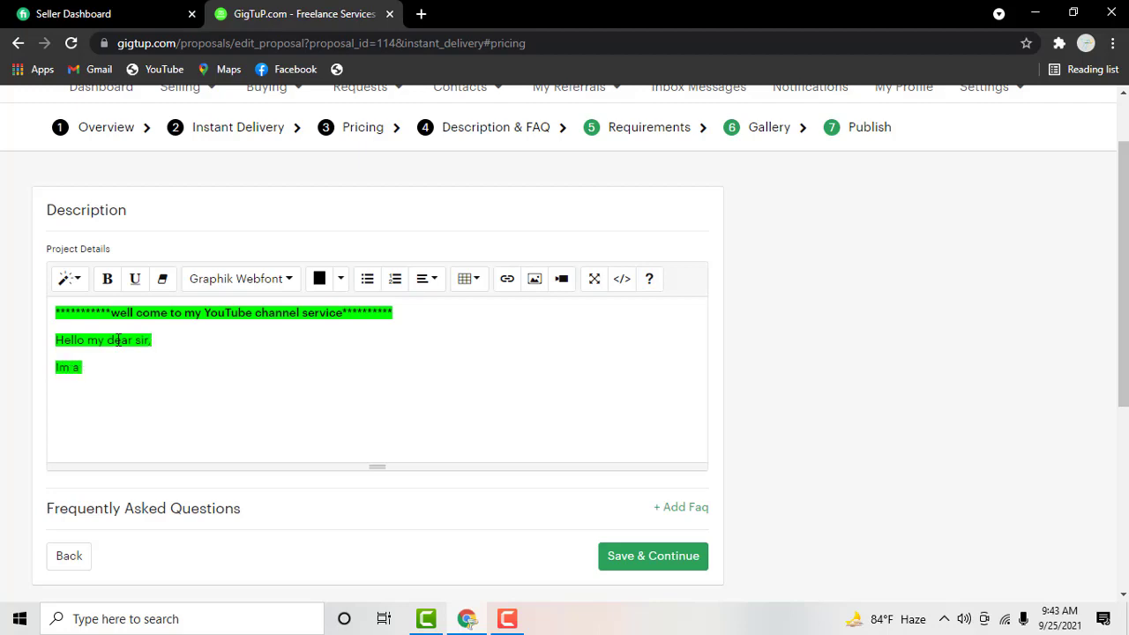
type("profesi")
type("ion")
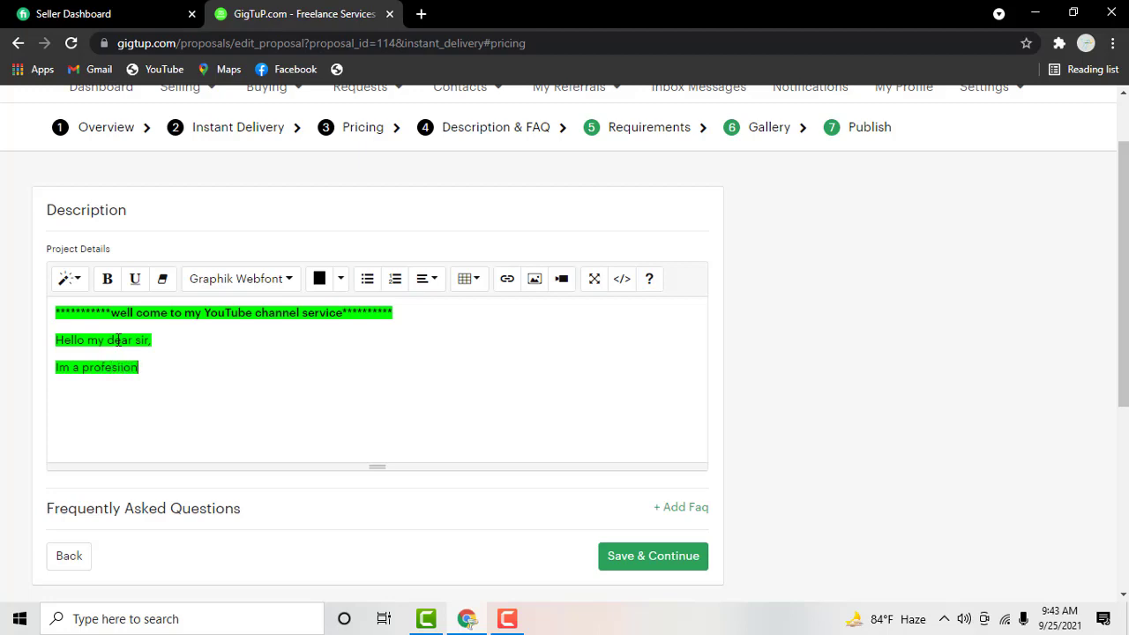
key("BackSpace")
key("BackSpace")
key("BackSpace")
type("s")
type("ional ")
type("y")
key("BackSpace")
type("d")
type("igital ")
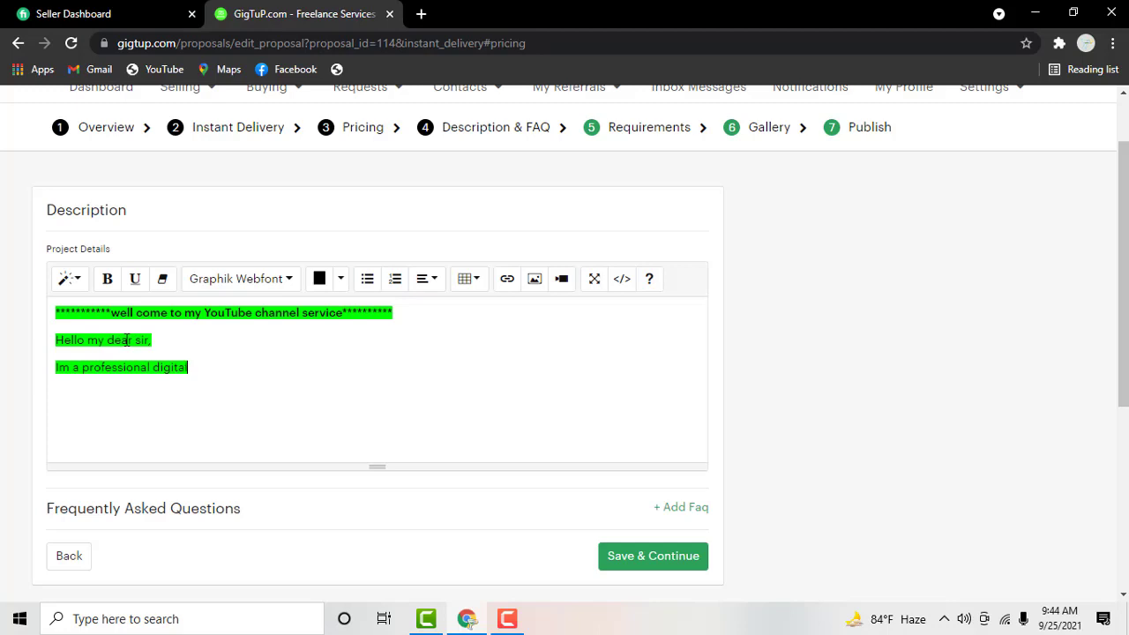
type("mar")
type("keter")
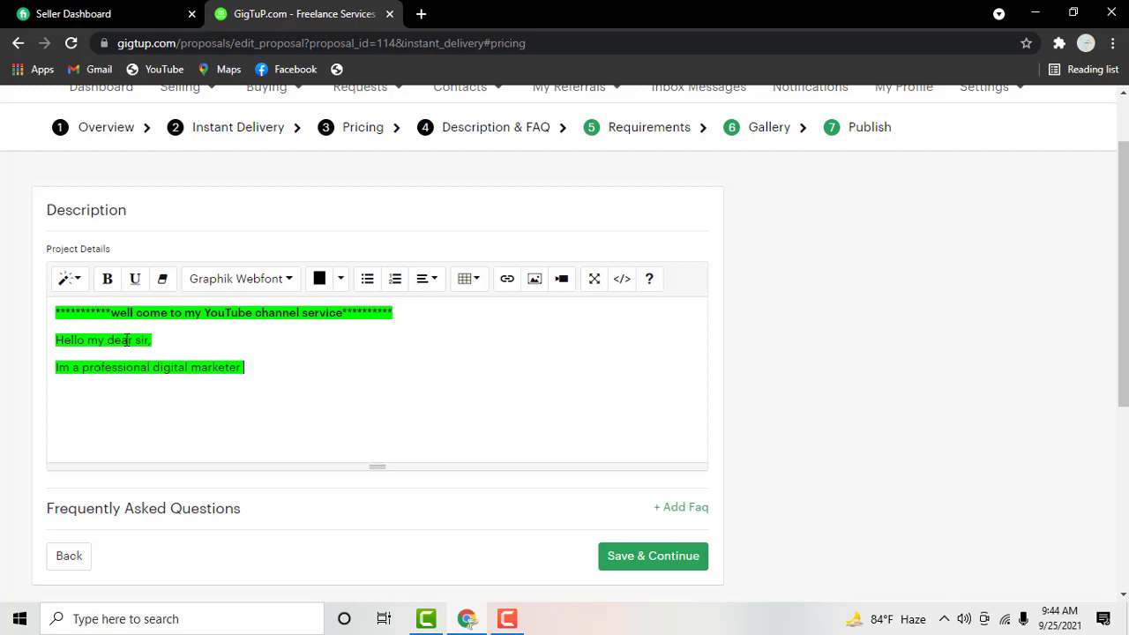
key("BackSpace")
key("BackSpace")
key("BackSpace")
key("BackSpace")
key("BackSpace")
key("BackSpace")
key("BackSpace")
key("BackSpace")
key("BackSpace")
key("BackSpace")
key("BackSpace")
key("BackSpace")
key("BackSpace")
key("BackSpace")
key("BackSpace")
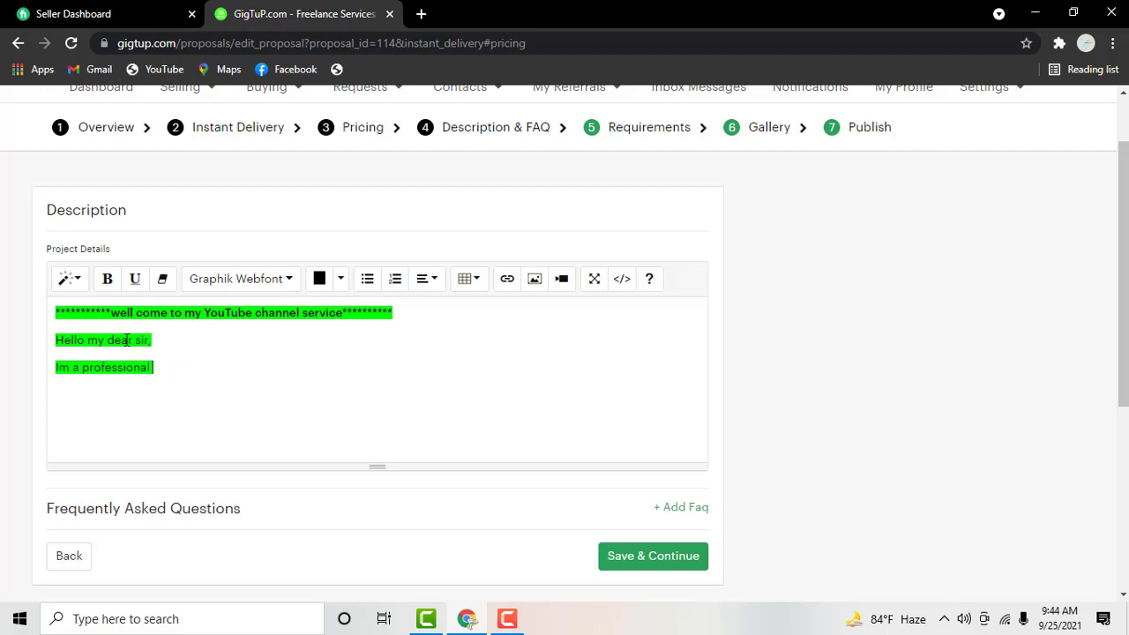
key("BackSpace")
type("you")
key("BackSpace")
key("BackSpace")
key("BackSpace")
type("Youtu")
type("ber")
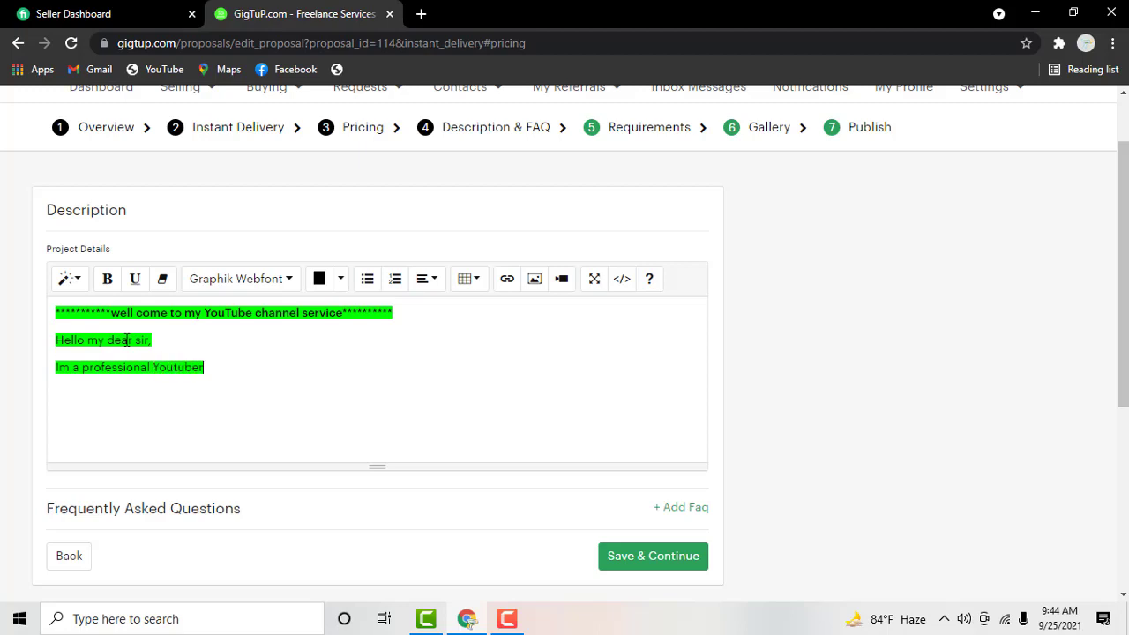
type(". A")
type("re ")
type("you yo")
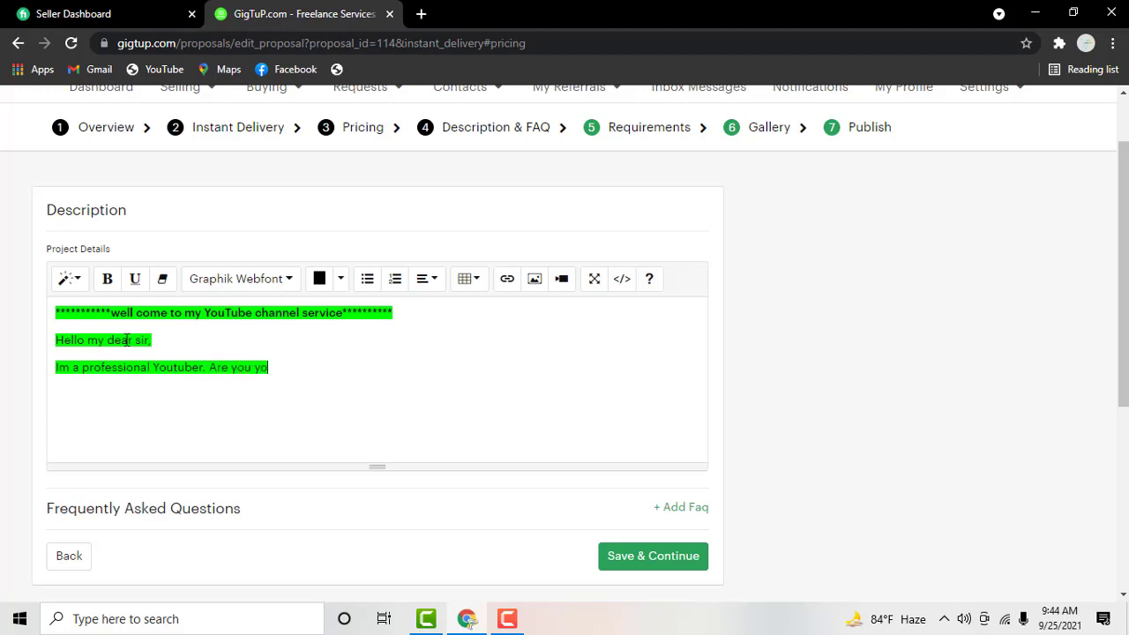
type("u")
key("BackSpace")
key("BackSpace")
key("BackSpace")
type("looking a")
type(" profe")
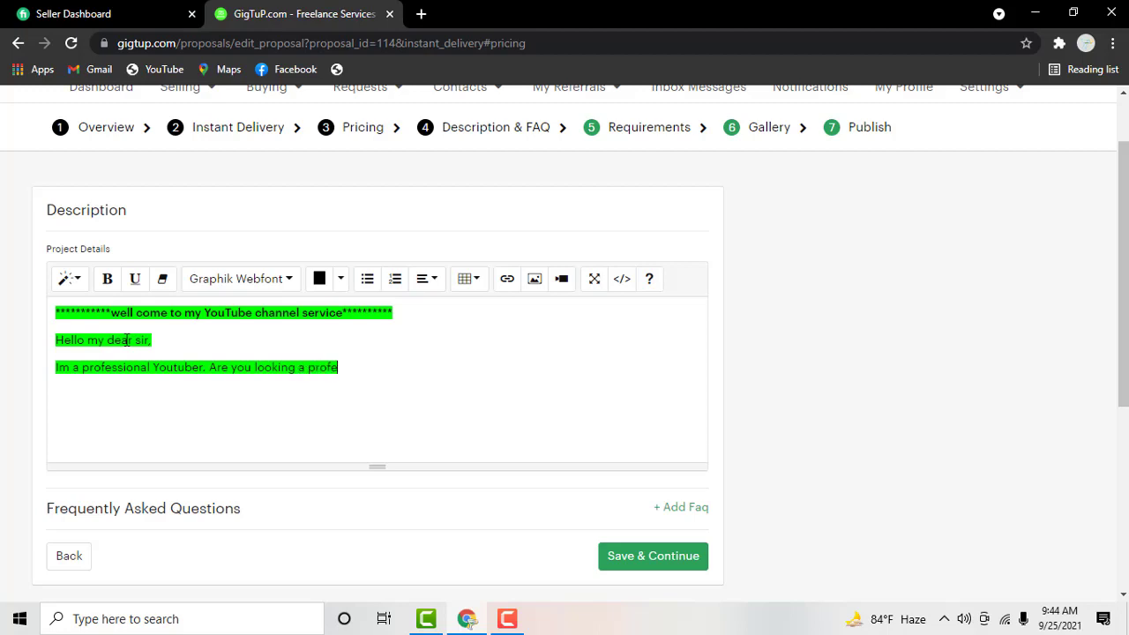
type("ssi")
type("onal ")
type("yout")
type("ub")
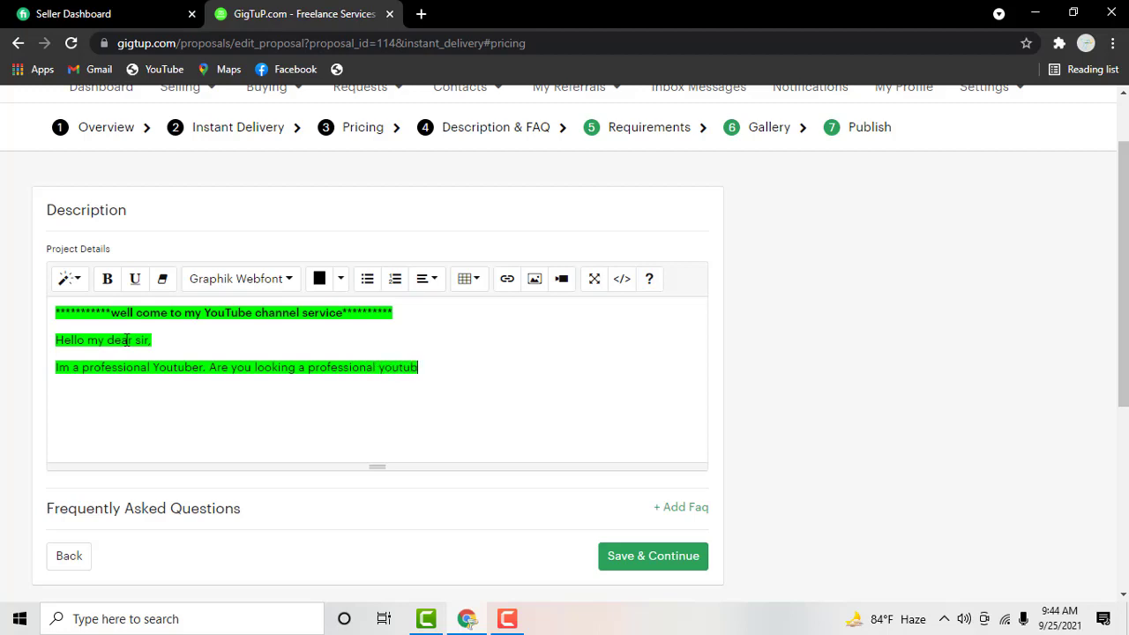
type("er to c")
type("reat")
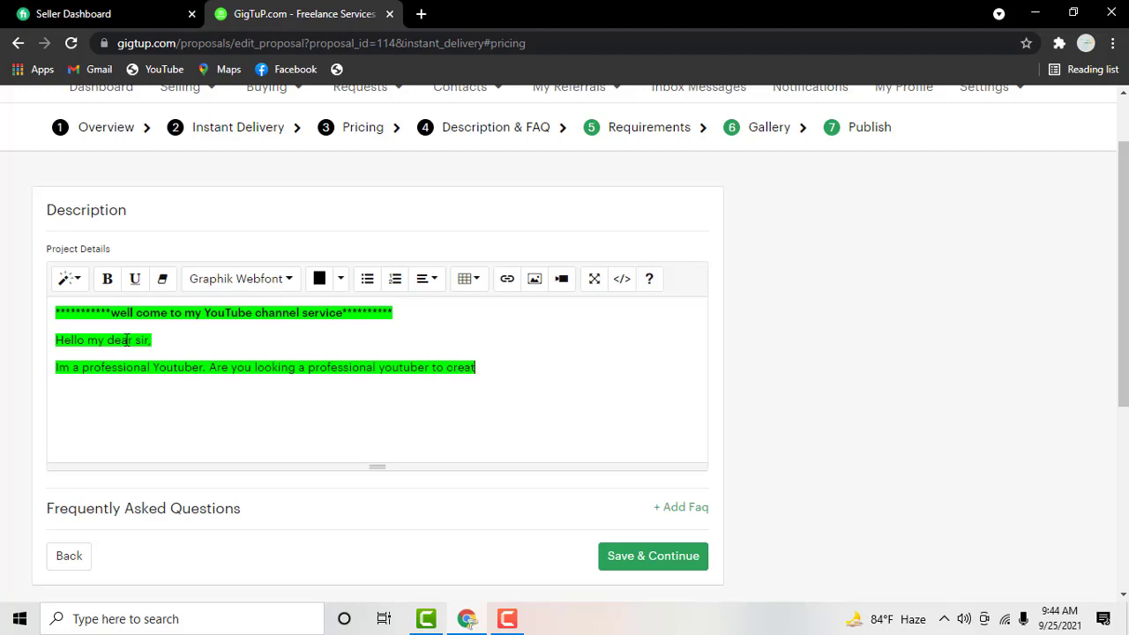
type("e you")
type("t")
Extend the intro with '…your youtube channel properly. I will create, setup & design your youtube channel. if you want to grow your'
key("BackSpace")
type("r ")
type("youtub")
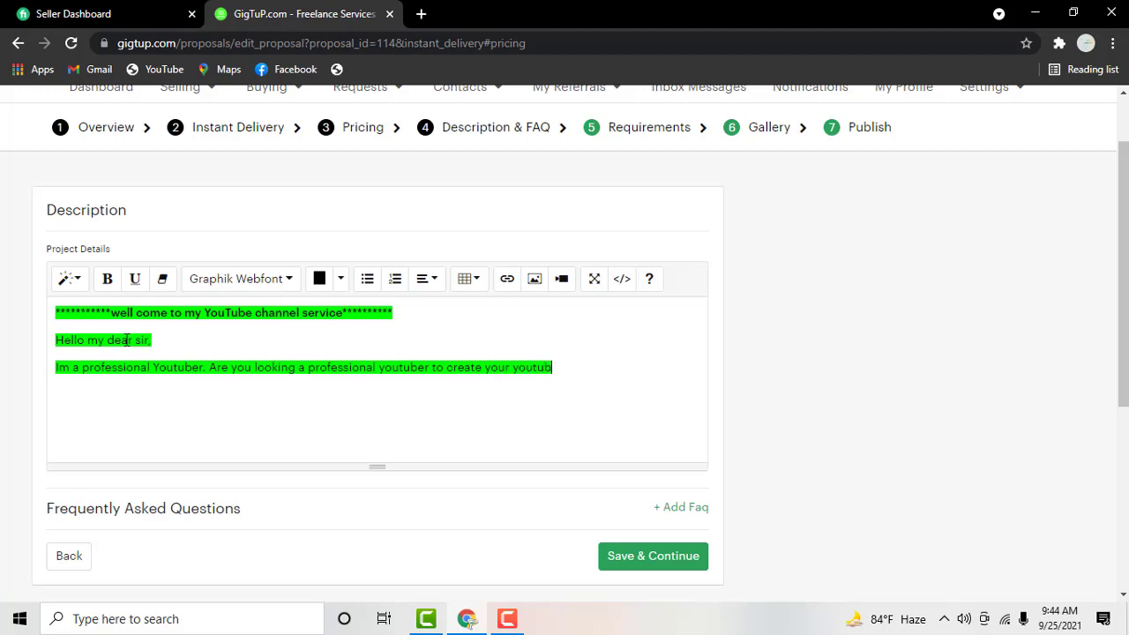
type("e cha")
type("nn")
type("el ")
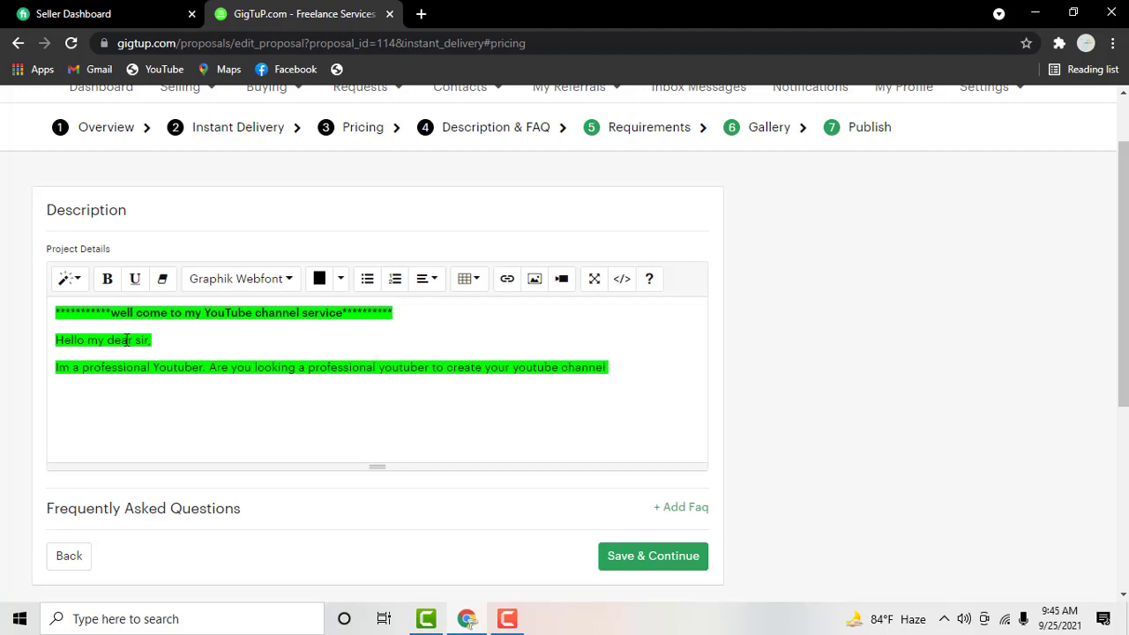
type("properl")
type("y. ")
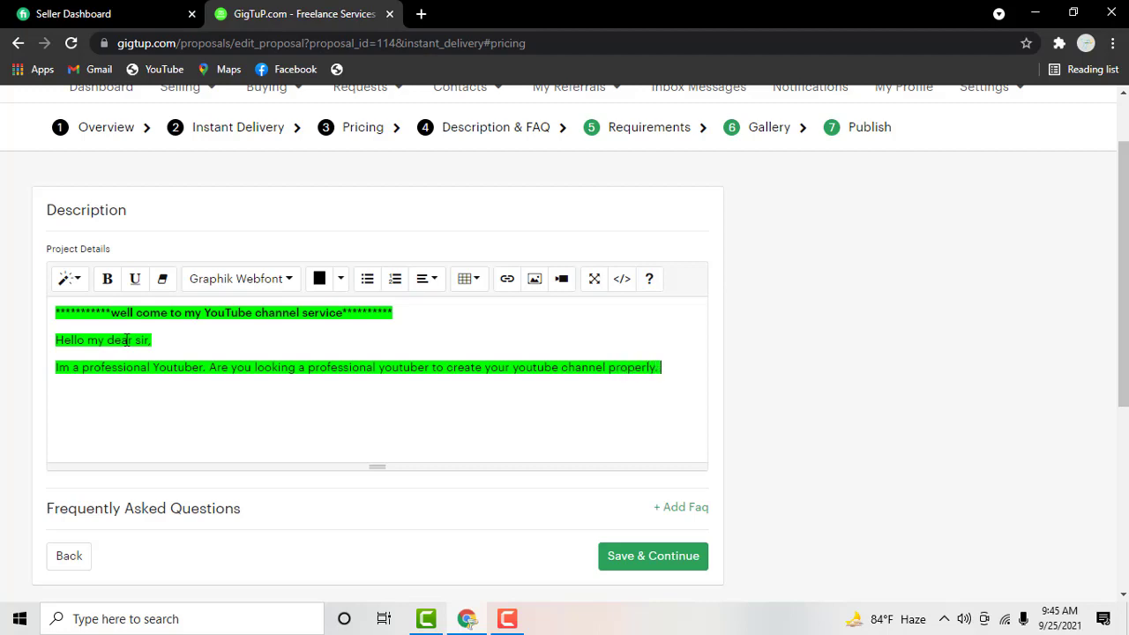
type("I will ")
type("will")
key("BackSpace")
type("crea")
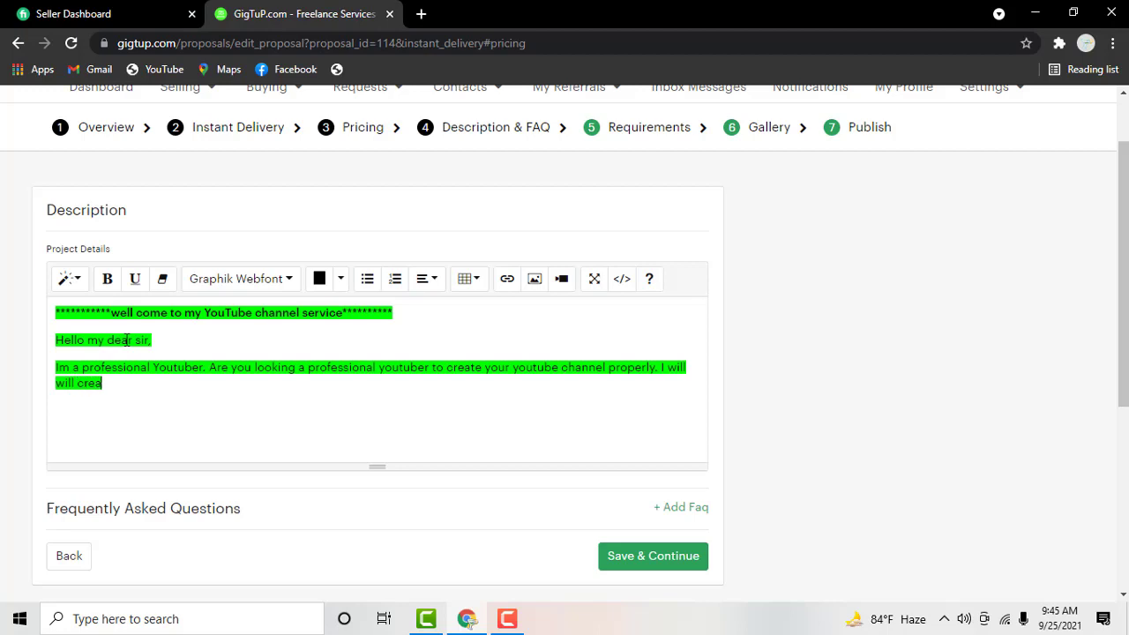
type("te")
type(" , se")
type("tup")
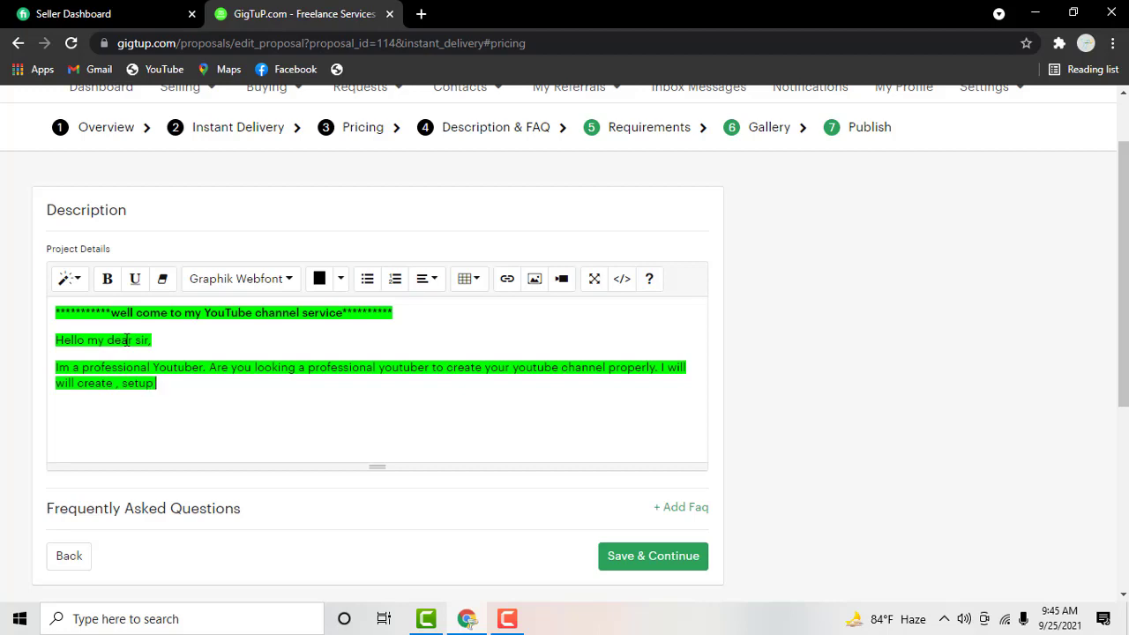
type(" & ")
type("design ")
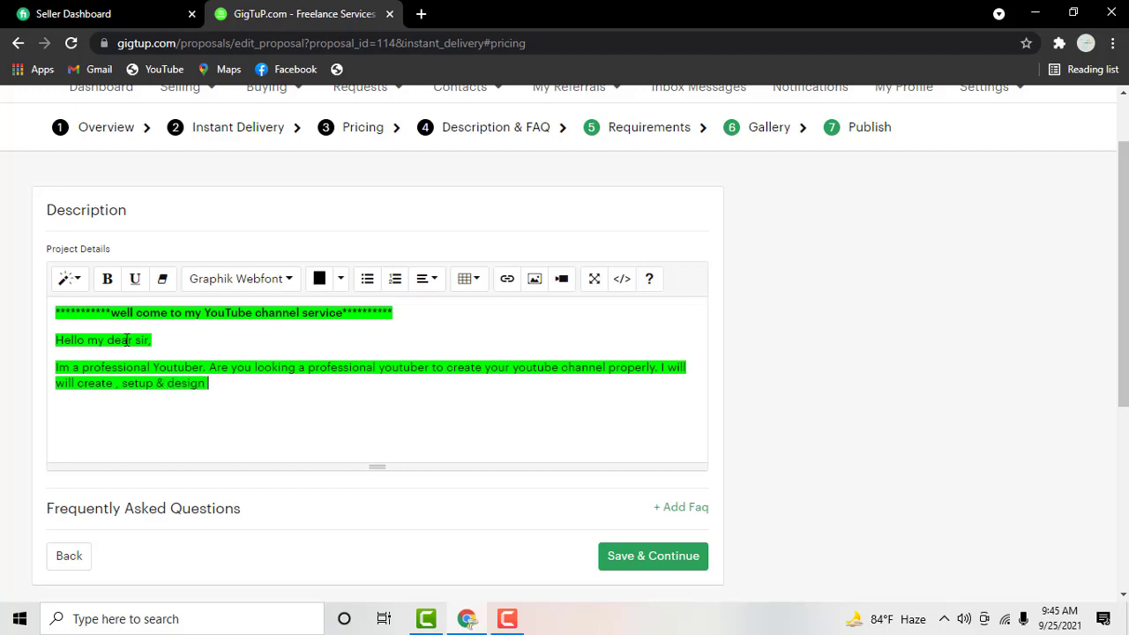
type("your yout")
type(" y")
type("outube c")
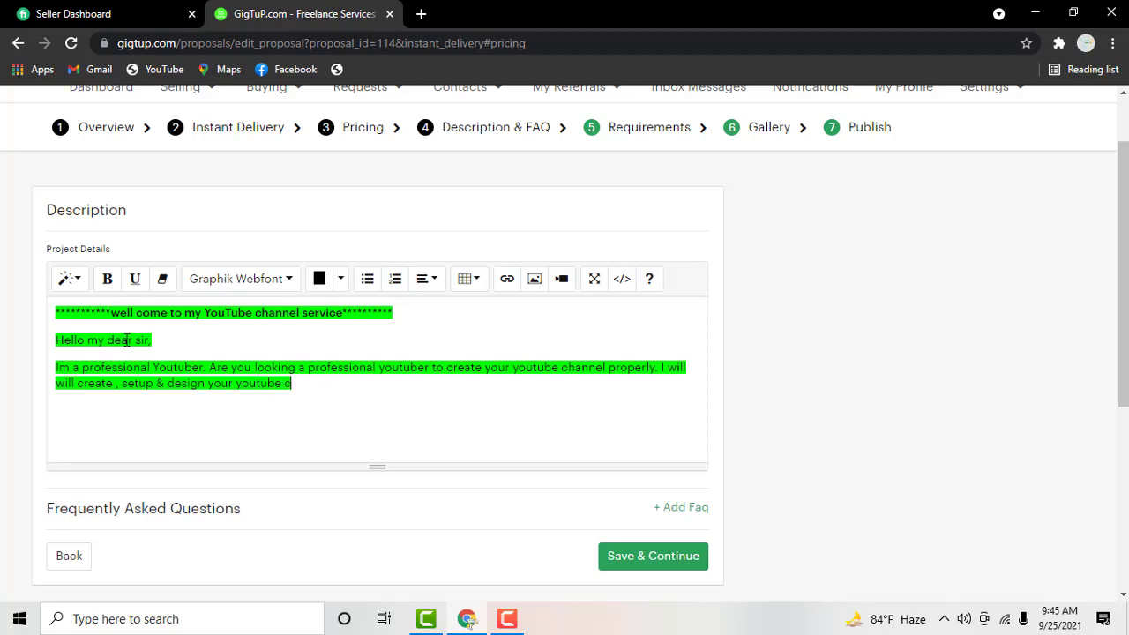
type("hannel")
type(". ")
type("You c")
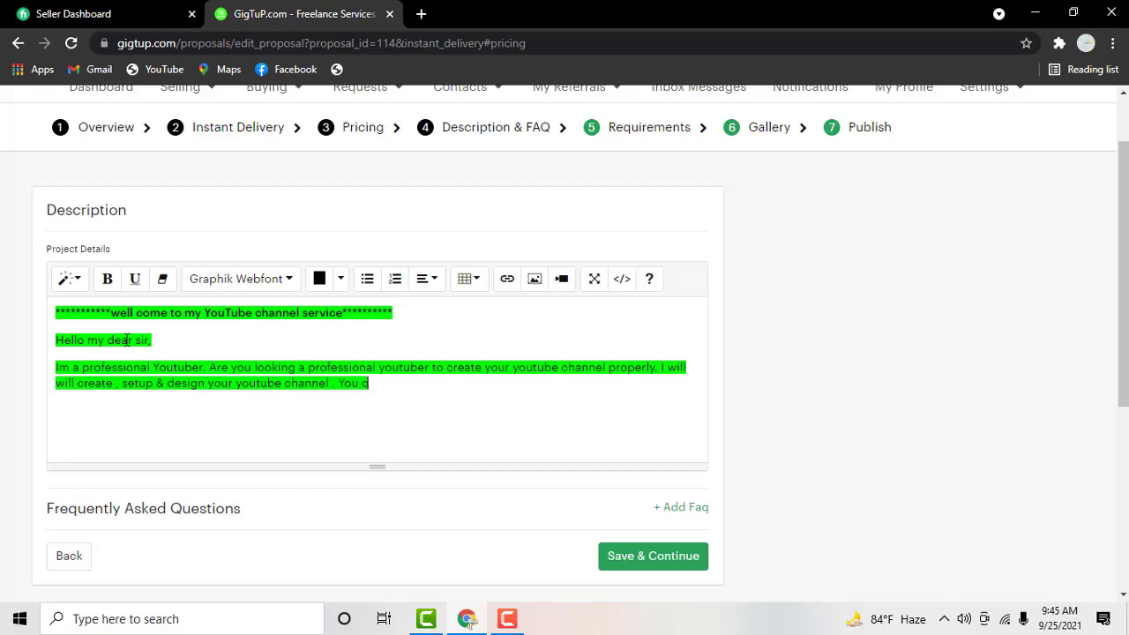
type("an")
key("BackSpace")
key("BackSpace")
key("BackSpace")
key("BackSpace")
key("BackSpace")
key("BackSpace")
key("BackSpace")
type("i")
type("f you")
type(" want t")
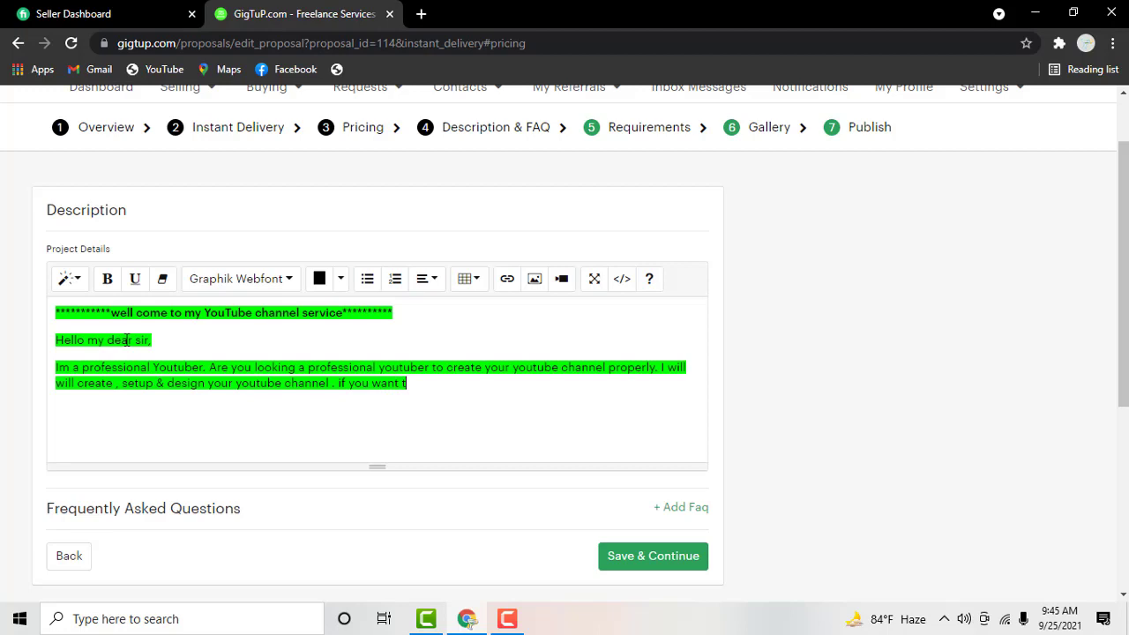
type("o grw")
key("BackSpace")
type("ow")
type(" y")
type("our")
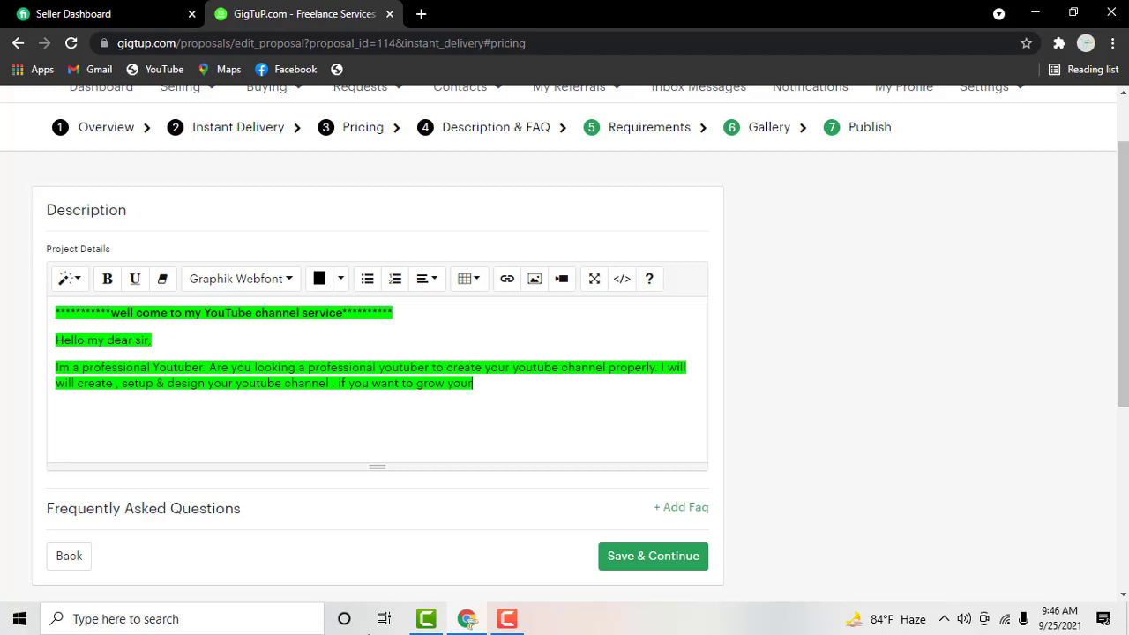
left_click(506, 621)
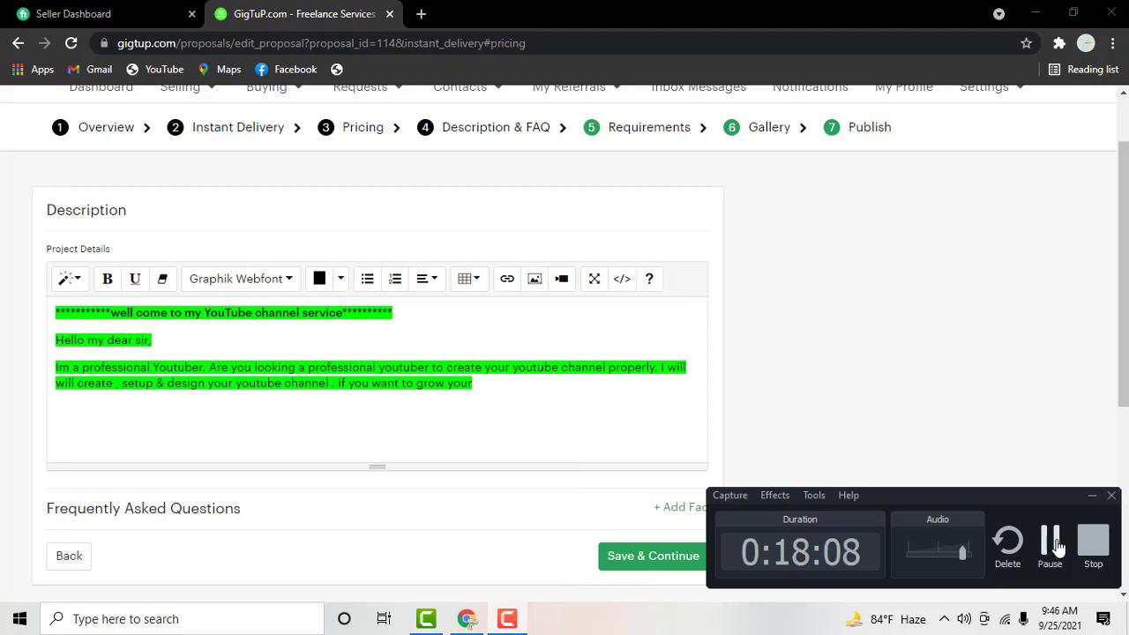
left_click(1061, 538)
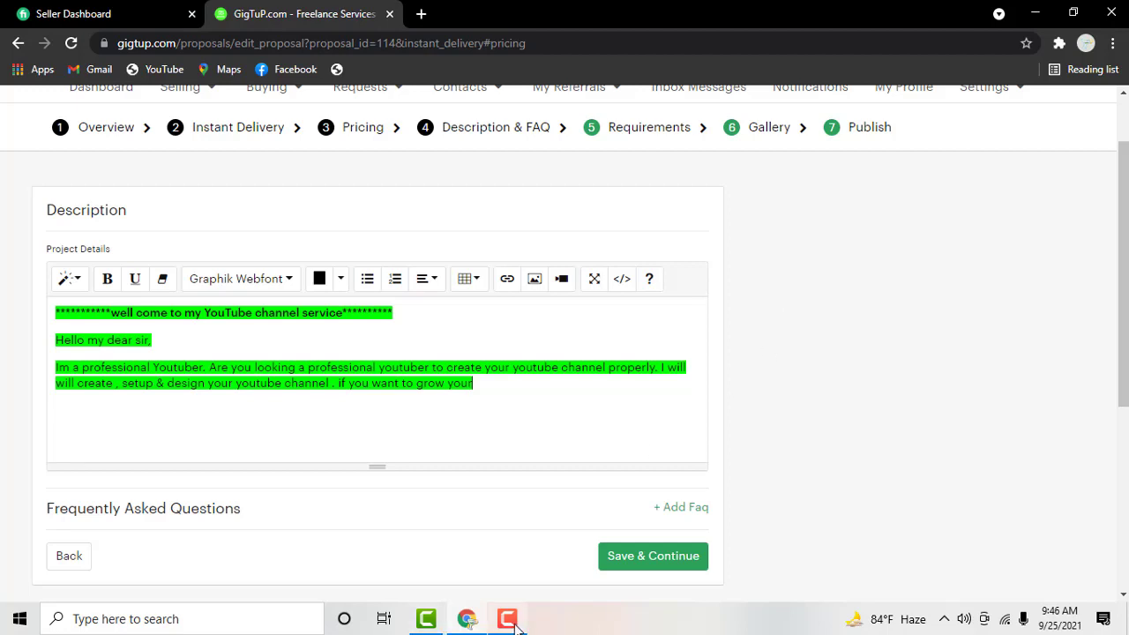
mouse_move(515, 623)
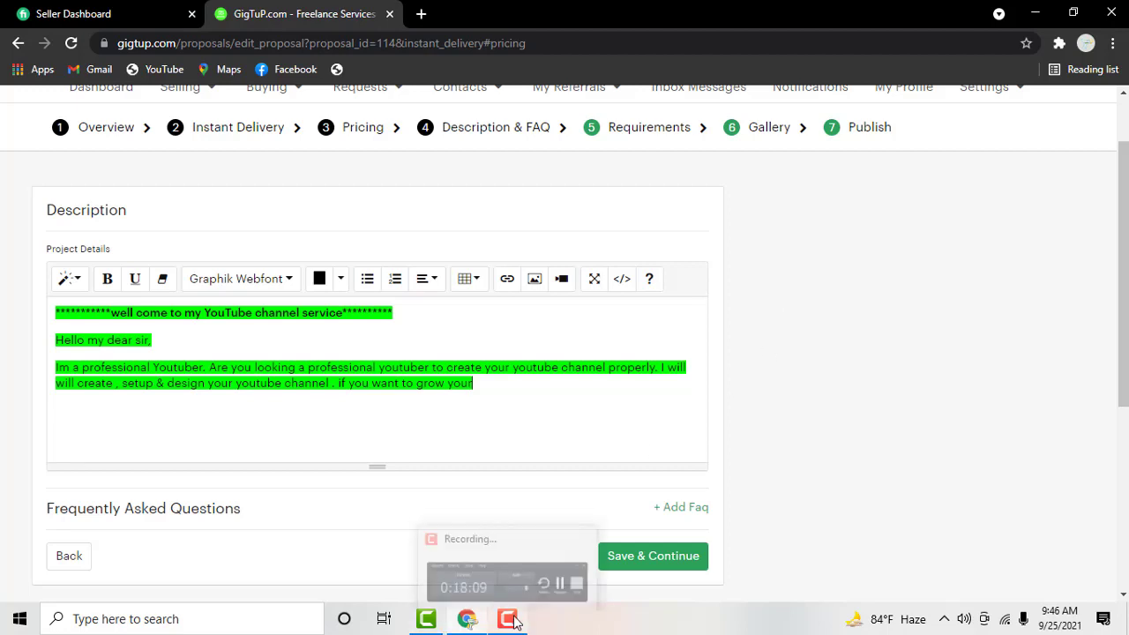
End the intro sentence with 'channel properly ? you can hire me.'
left_click(516, 623)
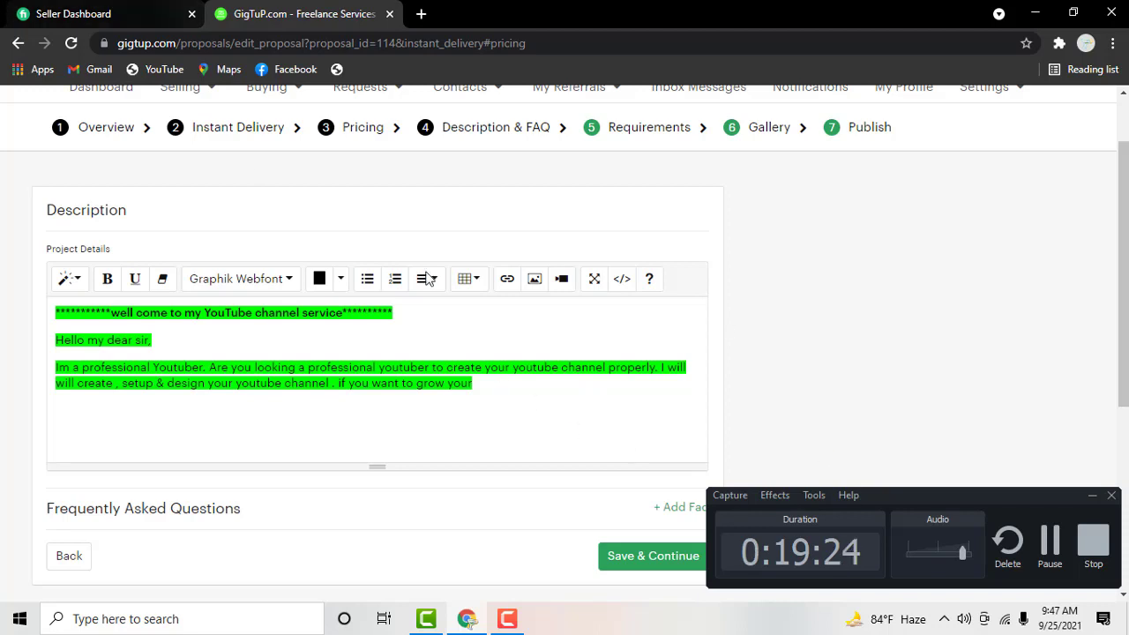
left_click(1094, 497)
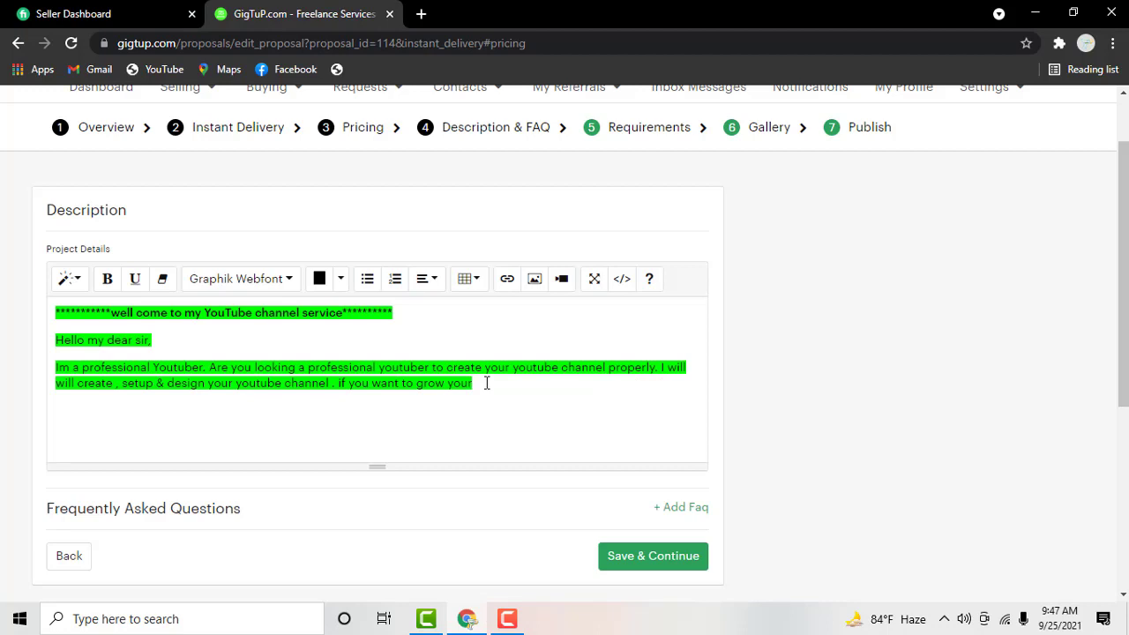
type("ch")
type("annel ")
type("proper")
type("ly.")
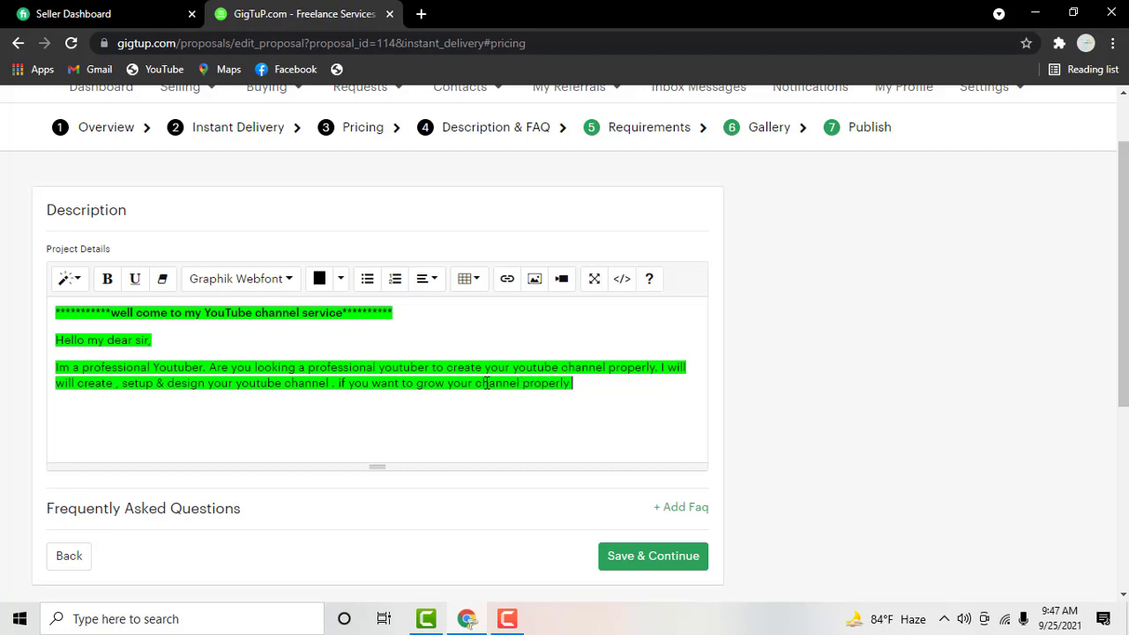
type(" ? ")
type("you can")
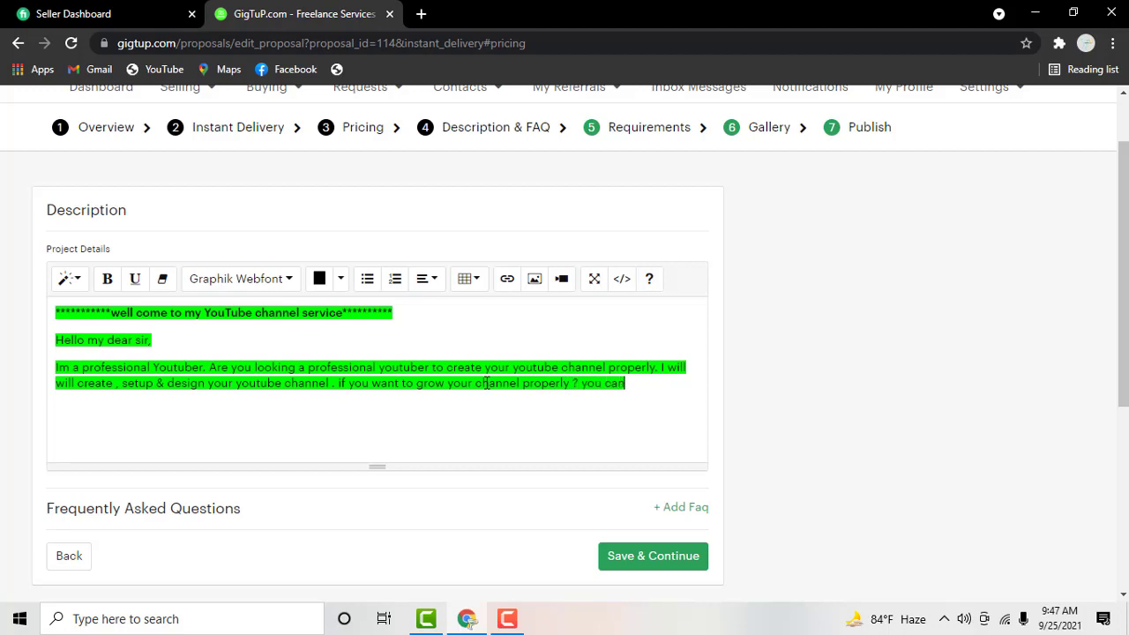
type(" hie")
key("BackSpace")
type("r")
type("eme")
left_click(650, 386)
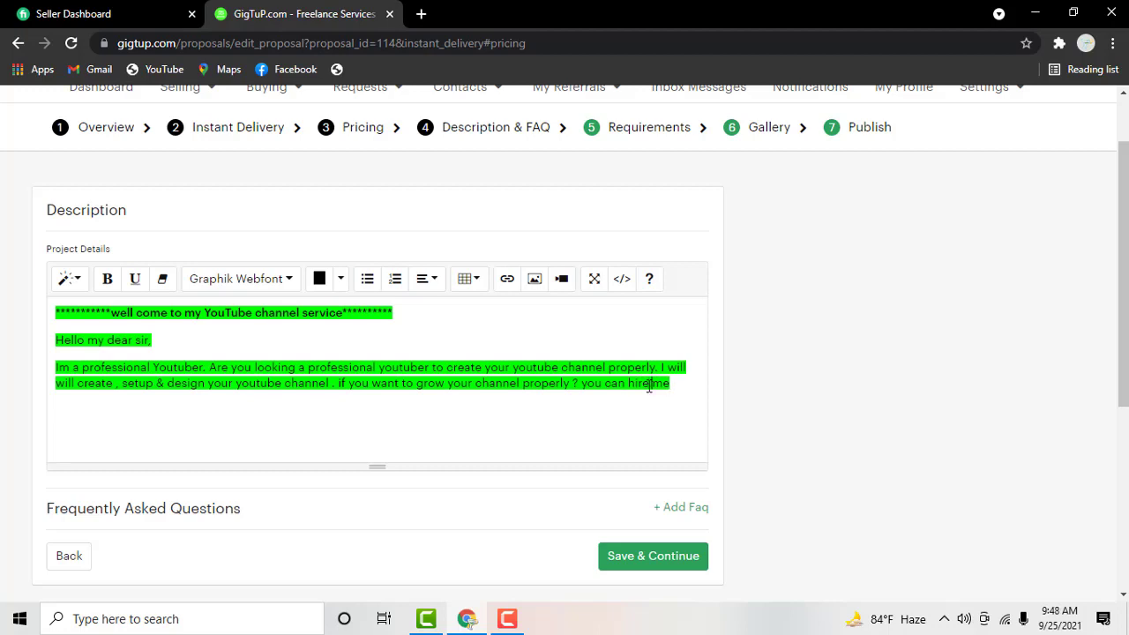
type("me")
type(". ")
type("My ")
type("ser")
key("BackSpace")
key("BackSpace")
key("BackSpace")
key("BackSpace")
key("BackSpace")
key("BackSpace")
Add a green-highlighted line 'I will do for you' followed by an empty line
key("Return")
type("I wil")
type("l do f")
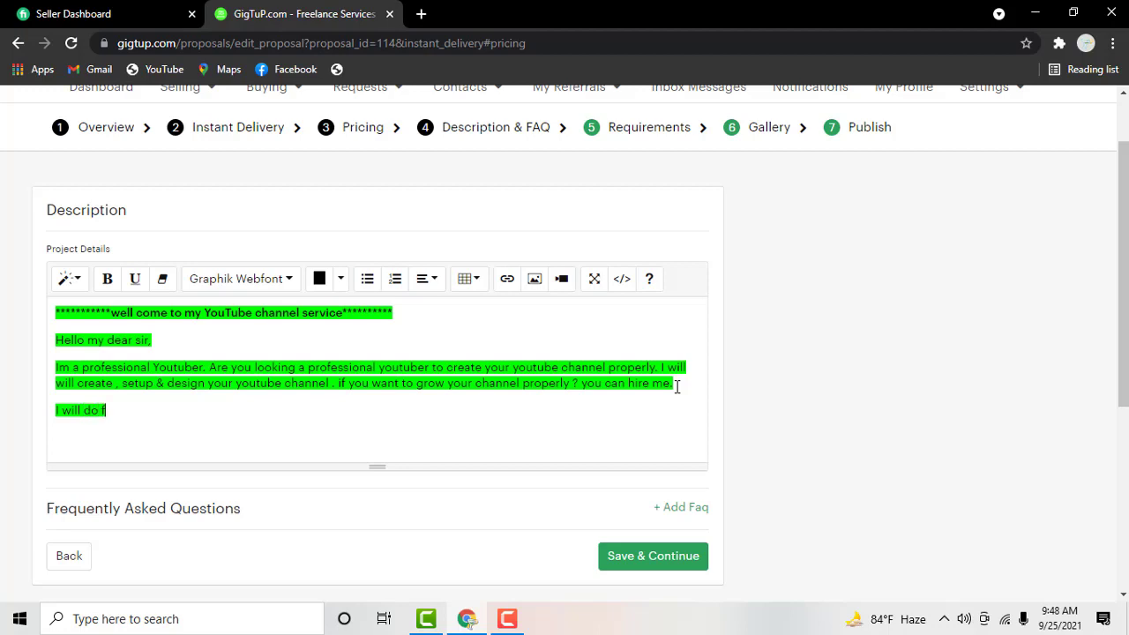
type("or yo")
type("u")
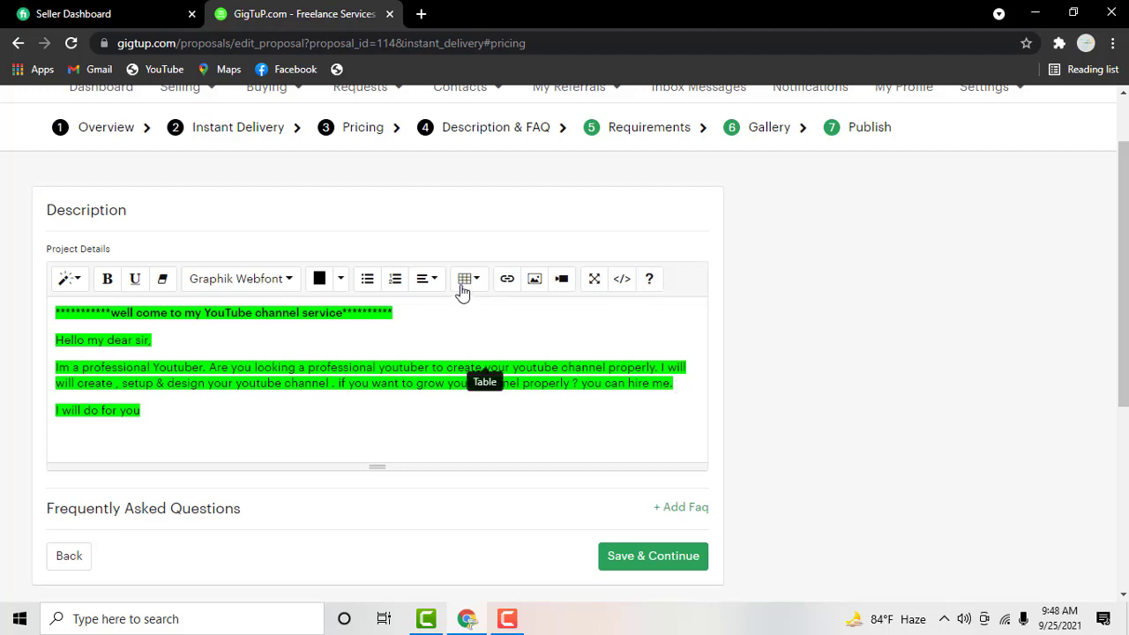
left_click(339, 283)
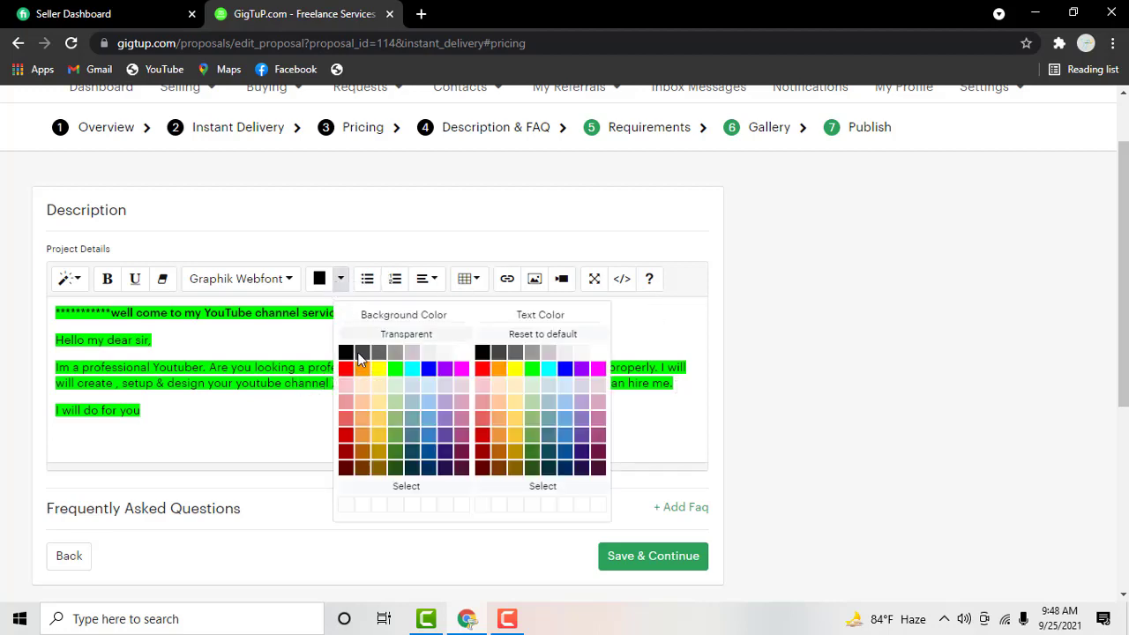
left_click(462, 352)
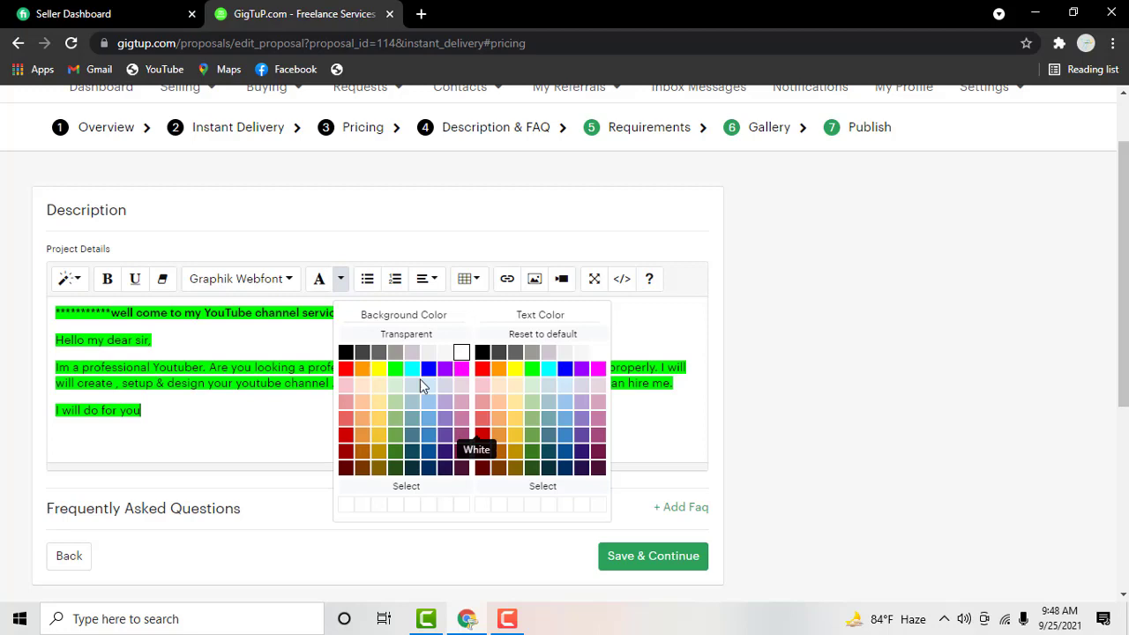
left_click(232, 421)
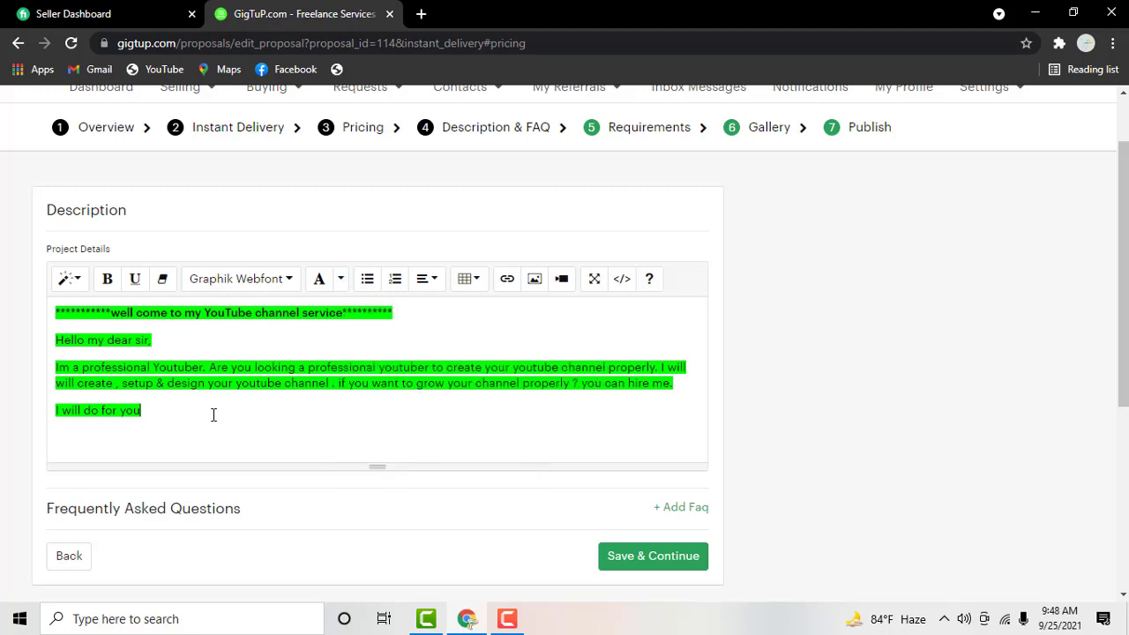
type("hh")
key("BackSpace")
key("BackSpace")
key("Return")
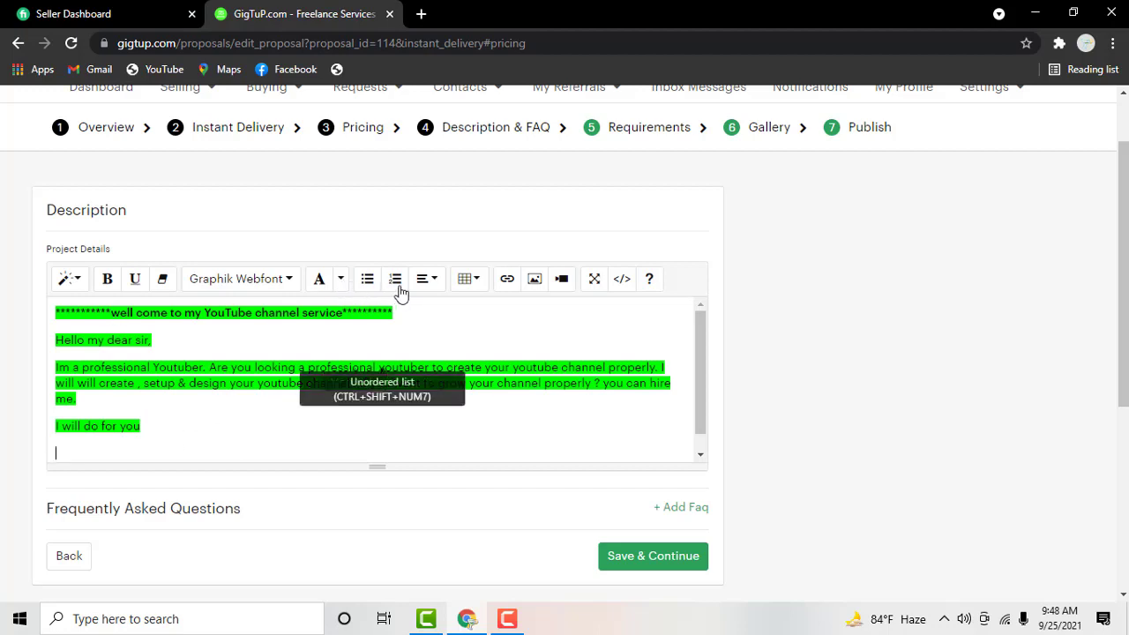
Add bullets: Create Youtube channel with logo, Banner add, seo, end screen add, verify channel, Monetization auto apply
left_click(368, 281)
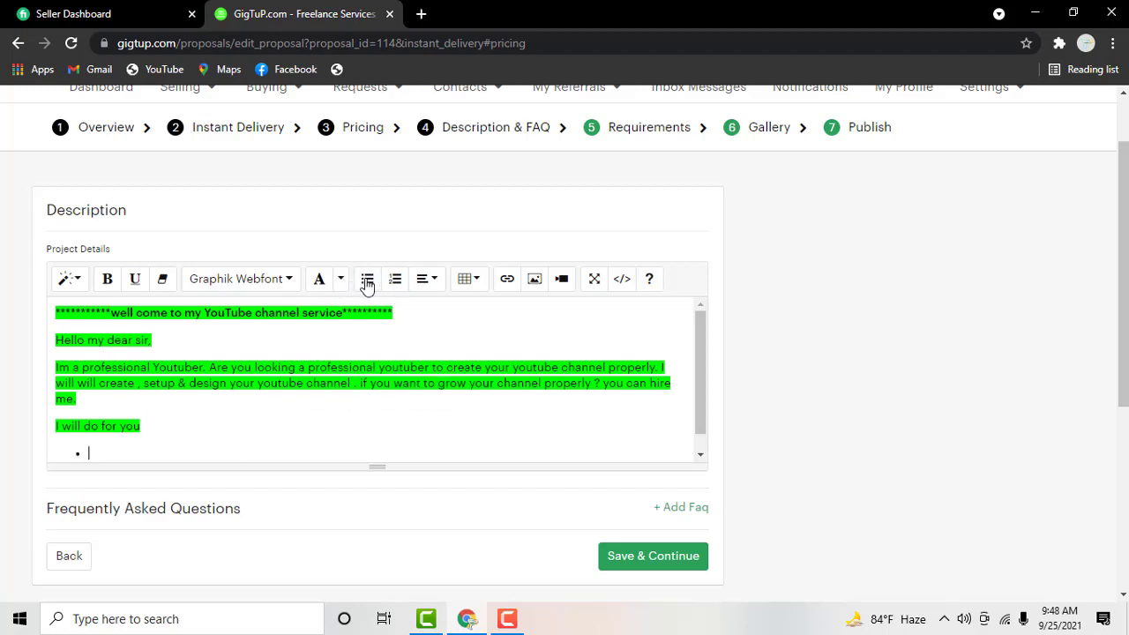
left_click(118, 456)
type("Create")
type(" you")
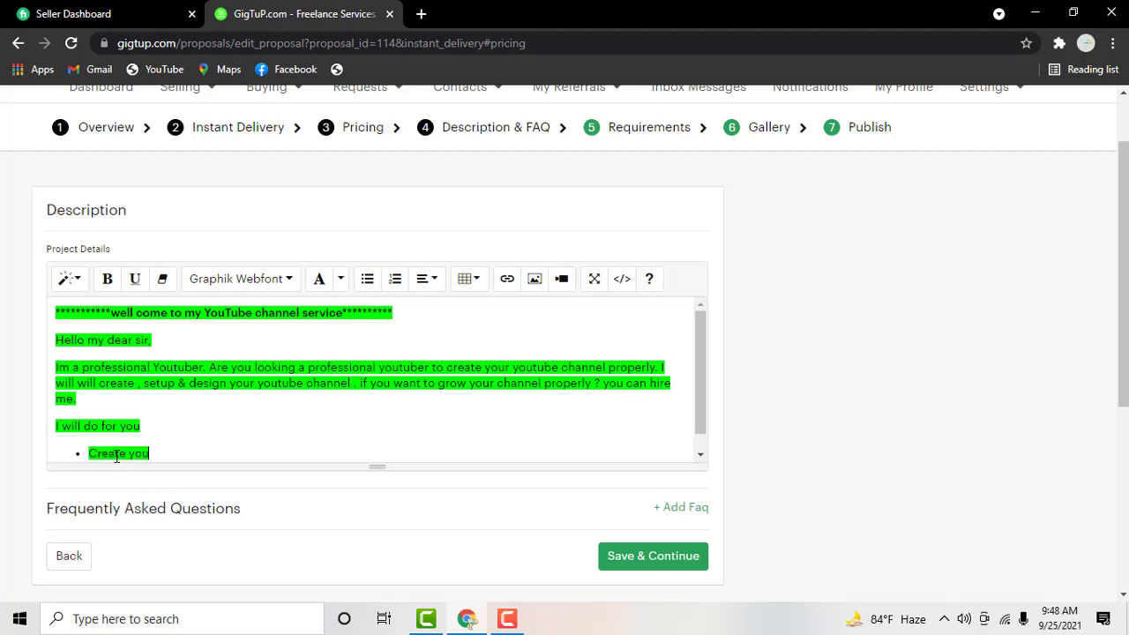
type("r")
key("BackSpace")
key("BackSpace")
key("BackSpace")
key("BackSpace")
key("BackSpace")
type("Yout")
type("ube chann")
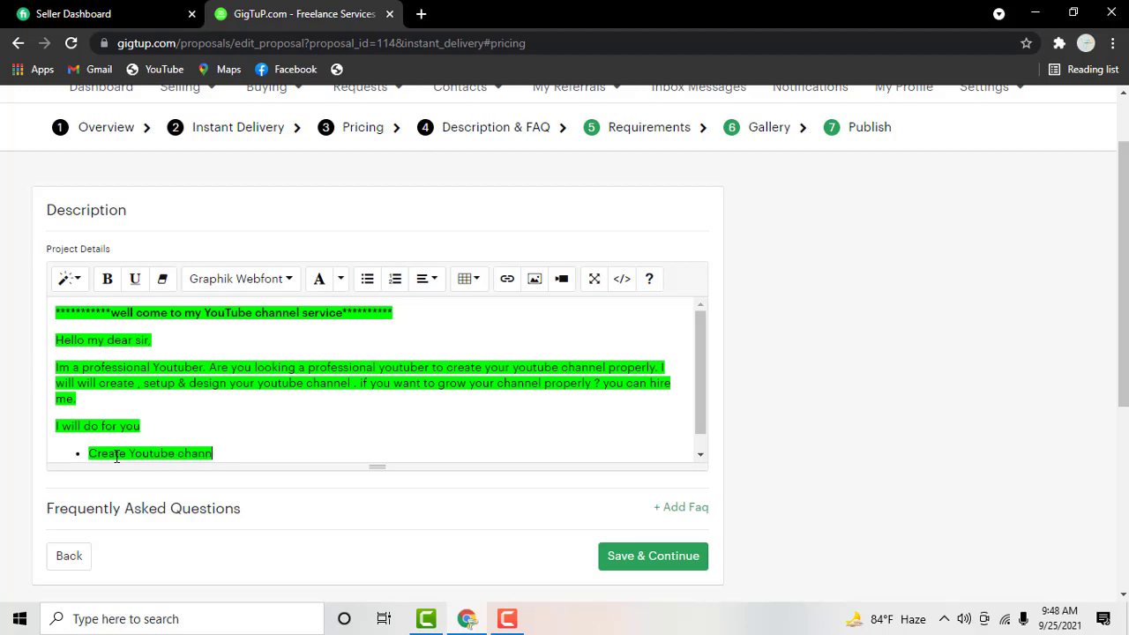
type("el")
type(" with ")
type("logo")
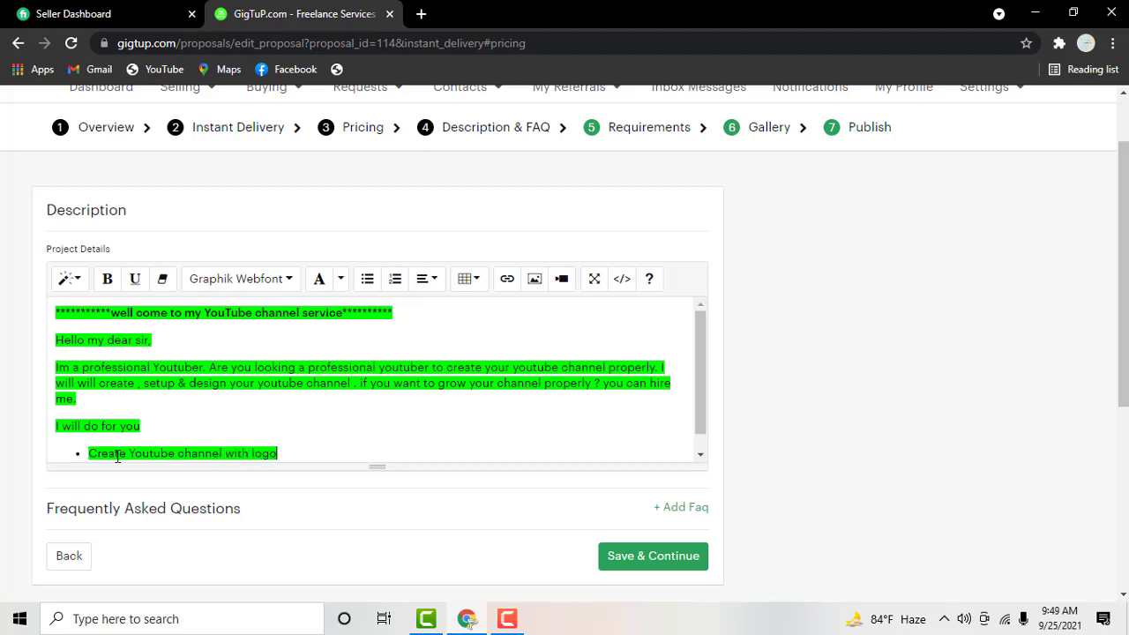
key("Return")
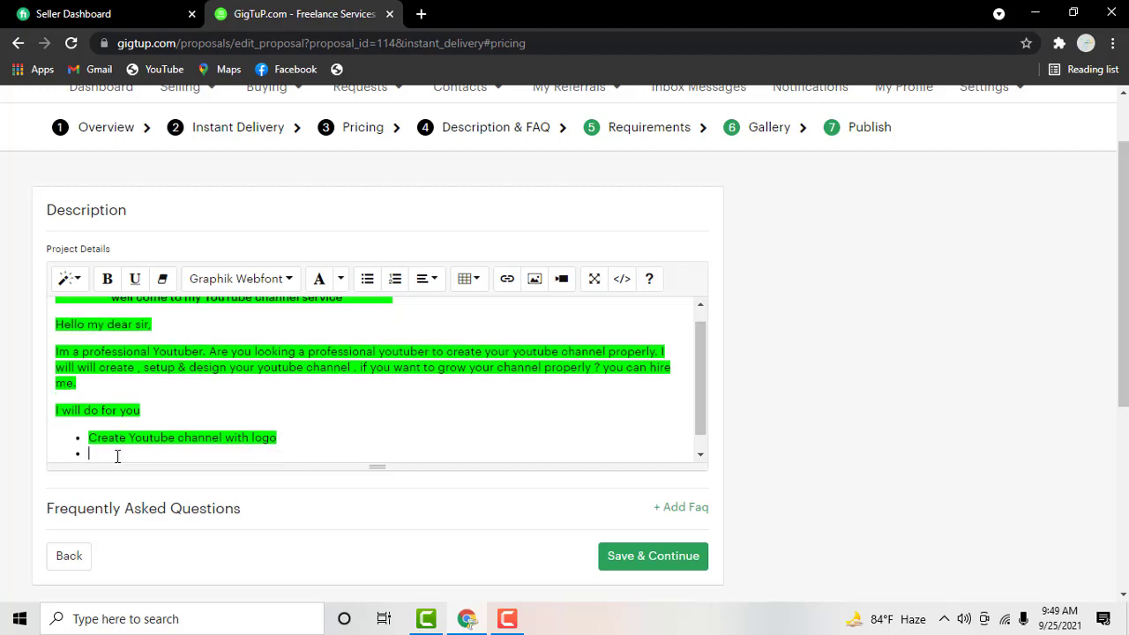
type("Banne")
type("r add")
key("Return")
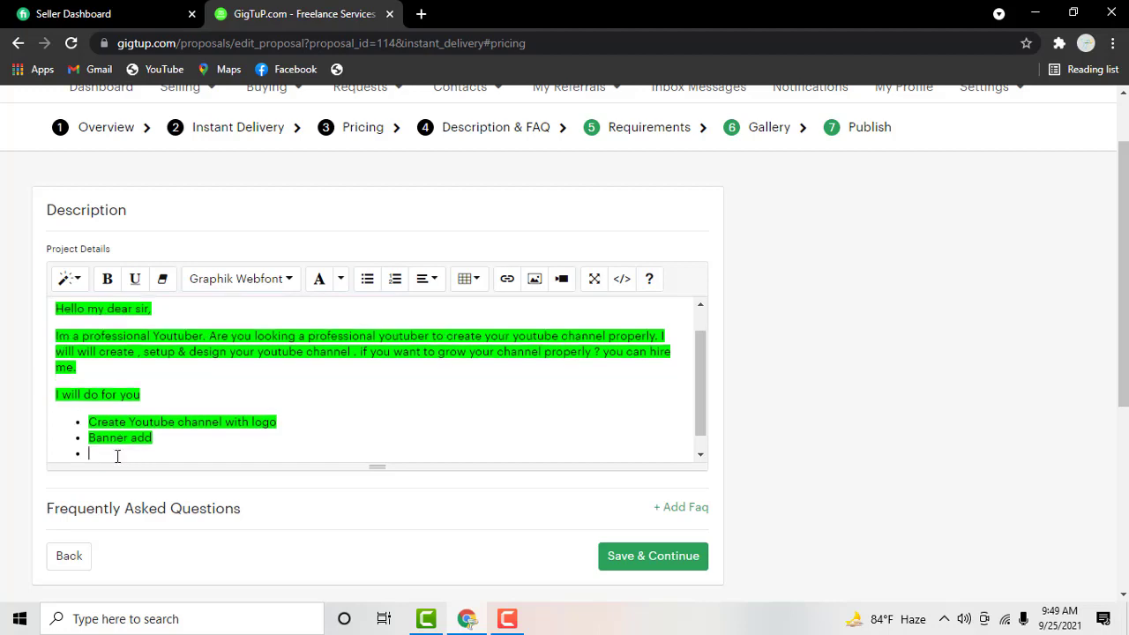
type("seo")
key("Return")
type("en")
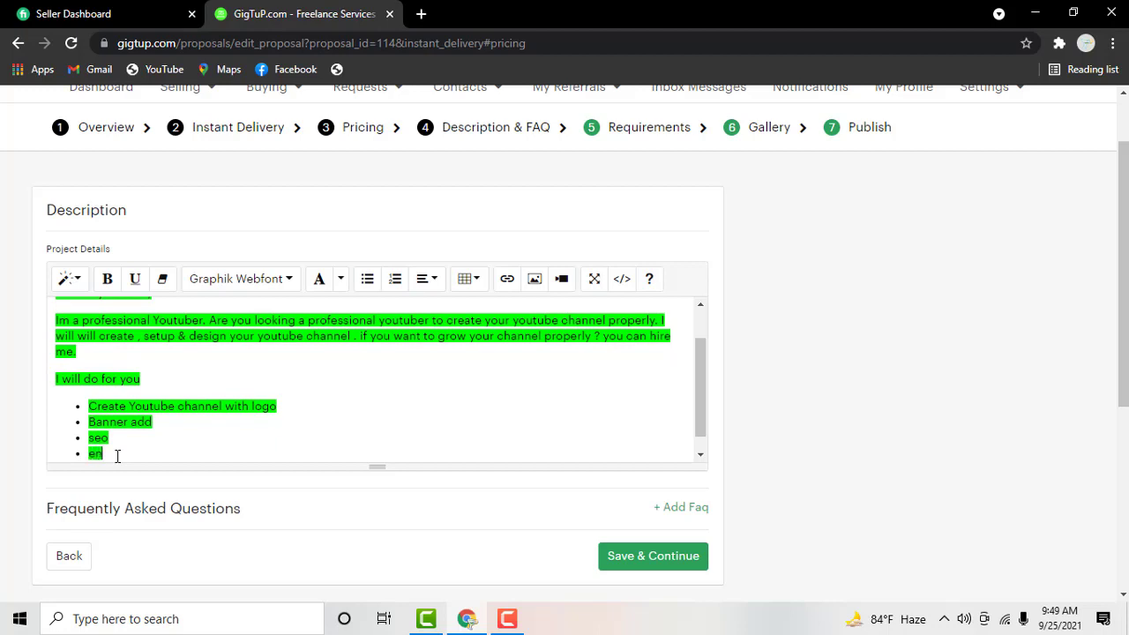
type("d")
type(" scree")
type("n add")
key("Return")
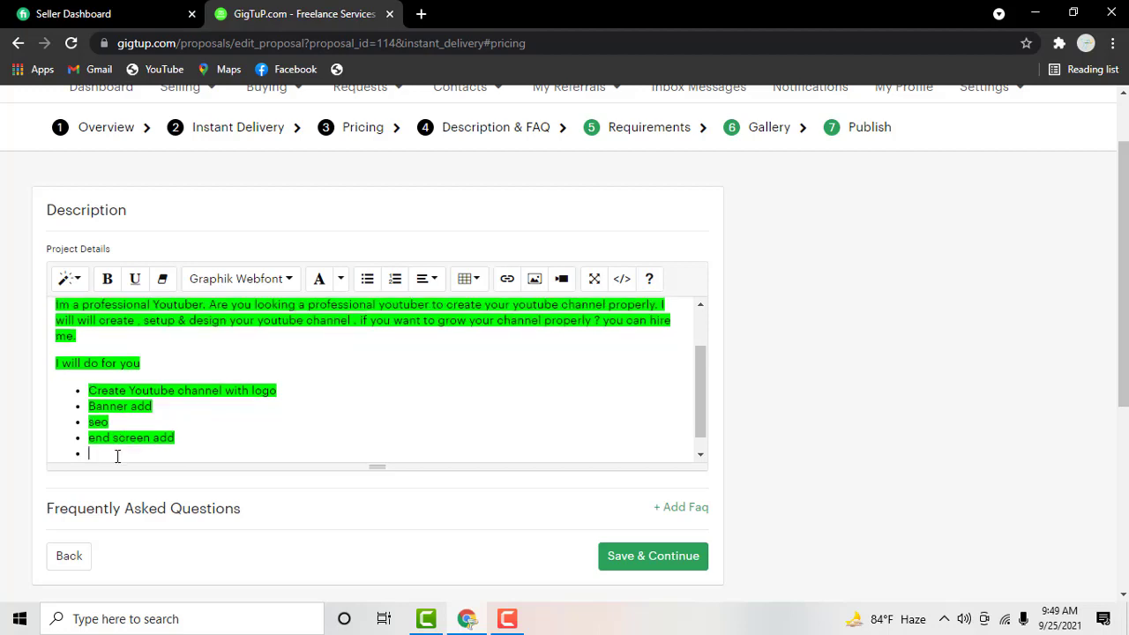
type("veri")
type("fy")
type(" channel")
key("Return")
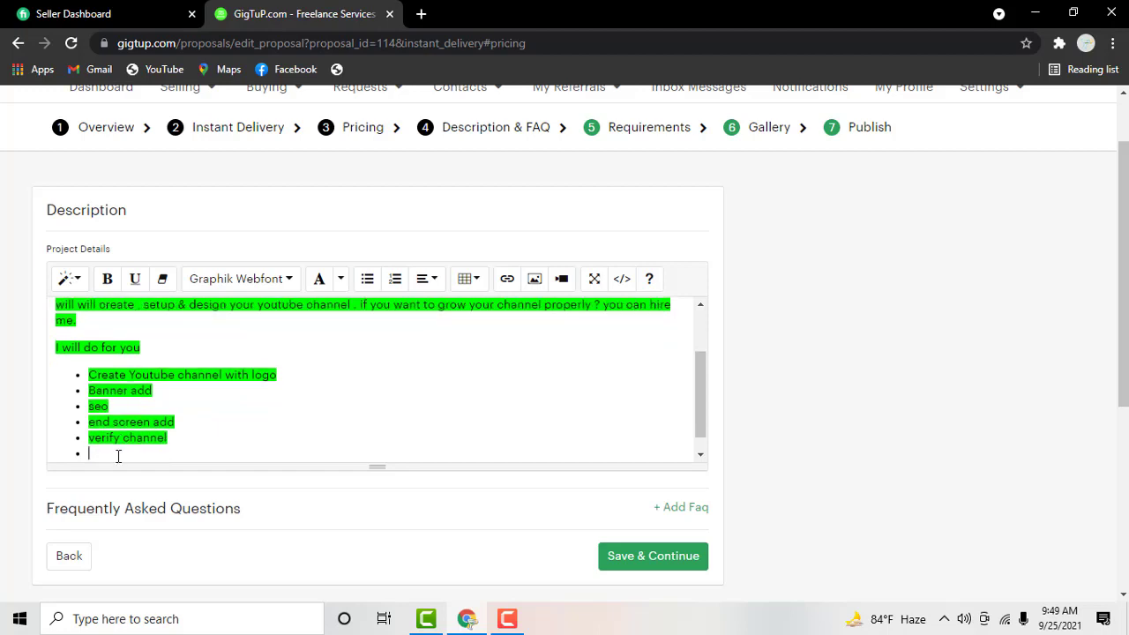
type("Mo")
type("ne")
type("ti")
type("zatio")
type("n ")
type("auto")
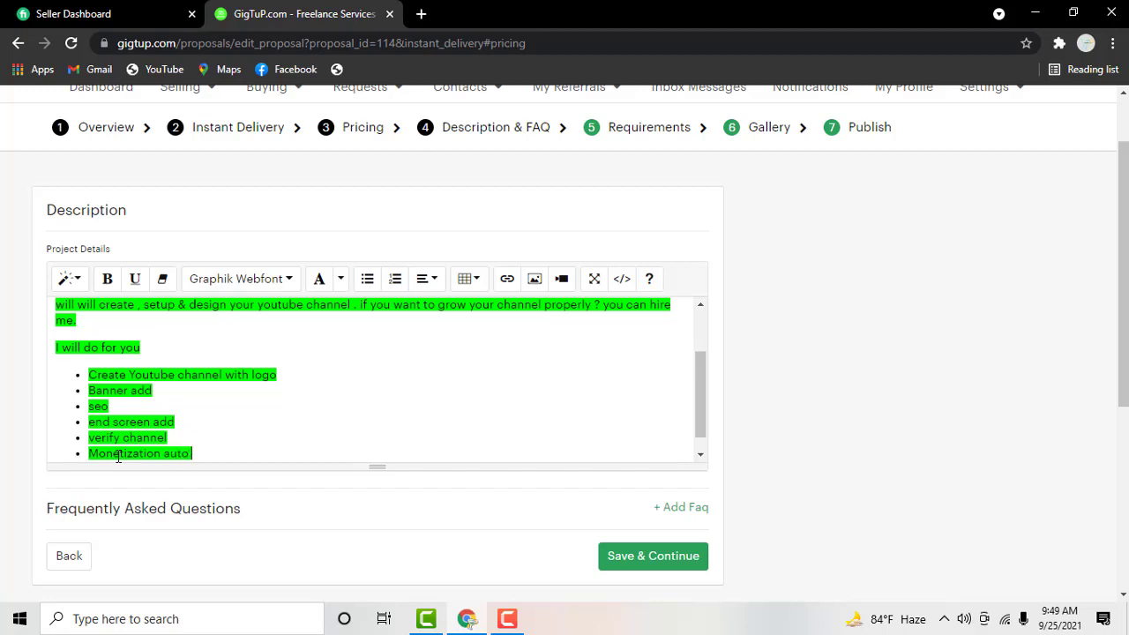
type(" app")
type("ly")
Append bullets optimization, keyword reseach, language setup, social media add and full setup
key("Return")
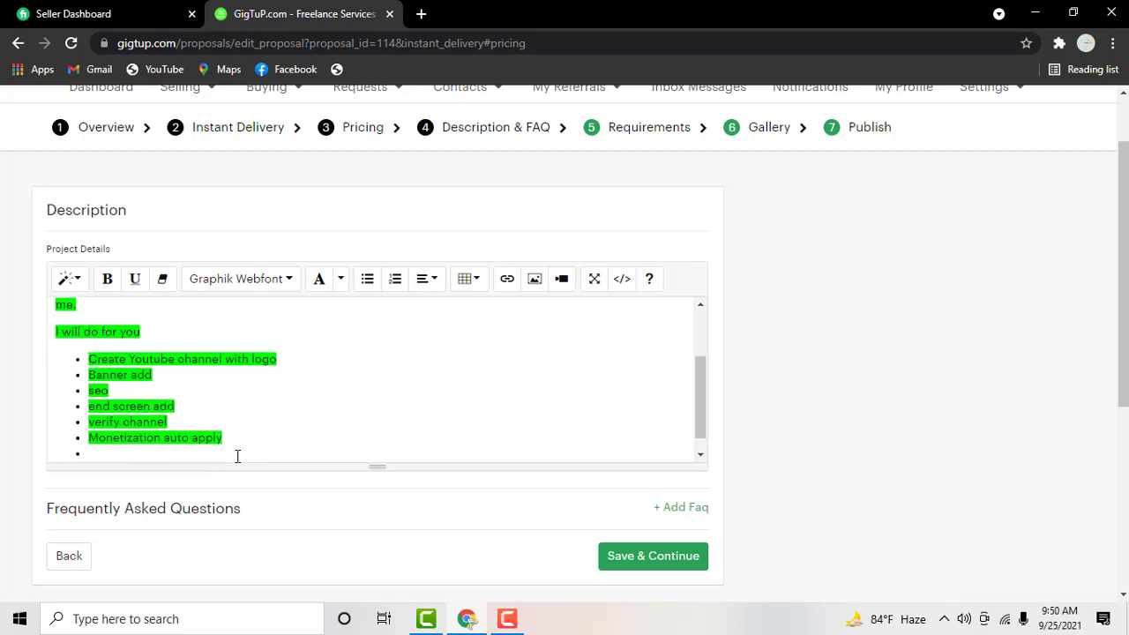
type("opti")
type("mi")
type("zati")
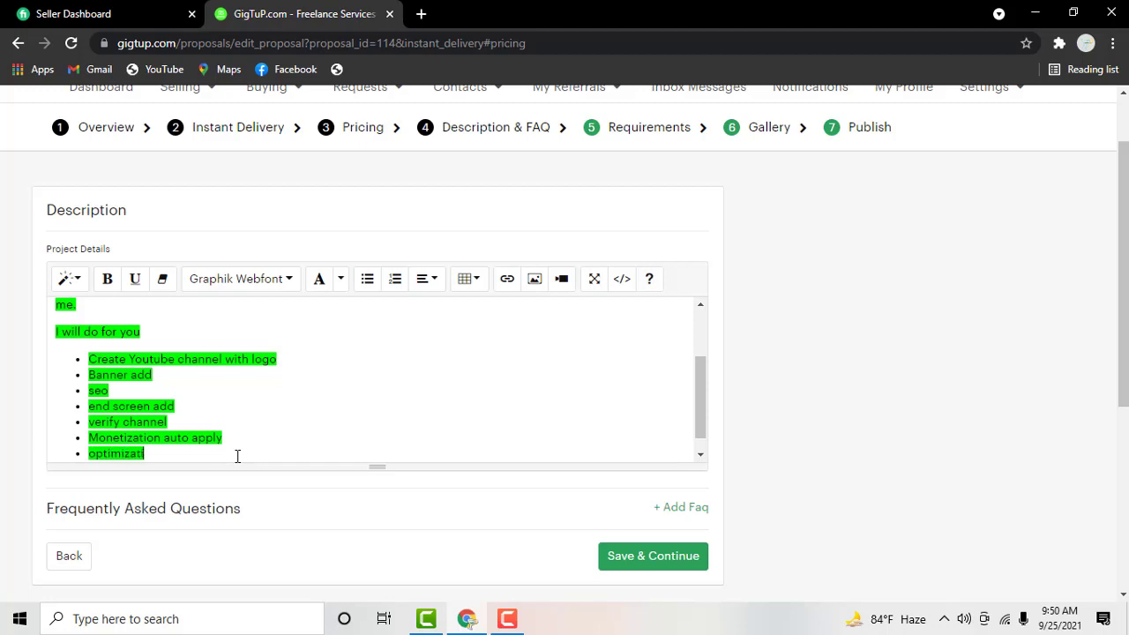
type("on")
key("Return")
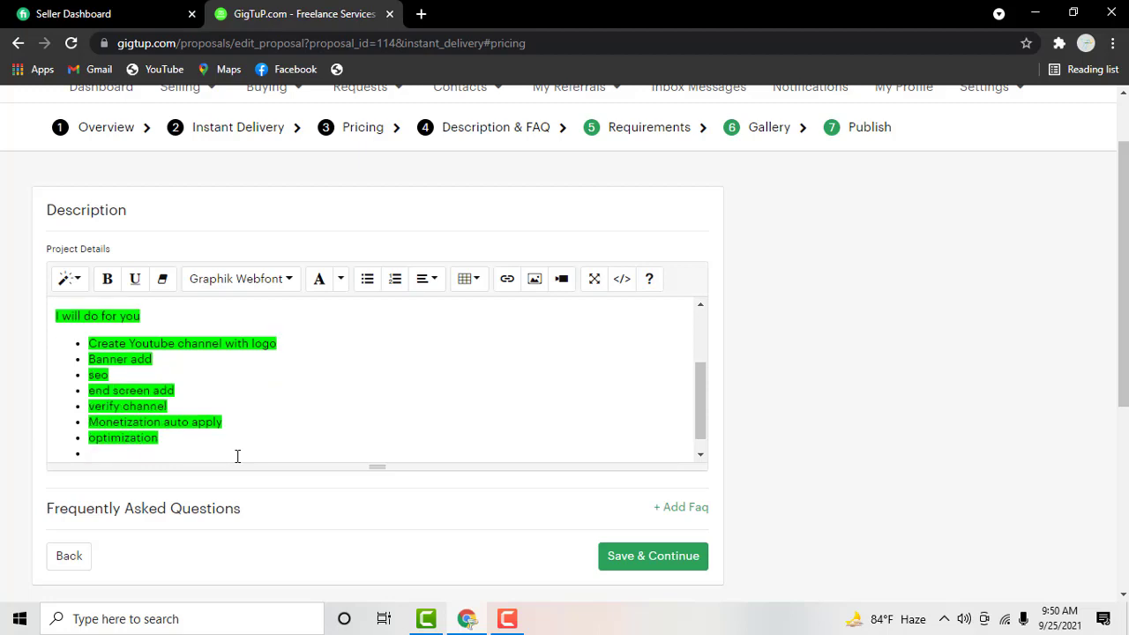
type("k")
type("eyw")
type("ord")
type(" re")
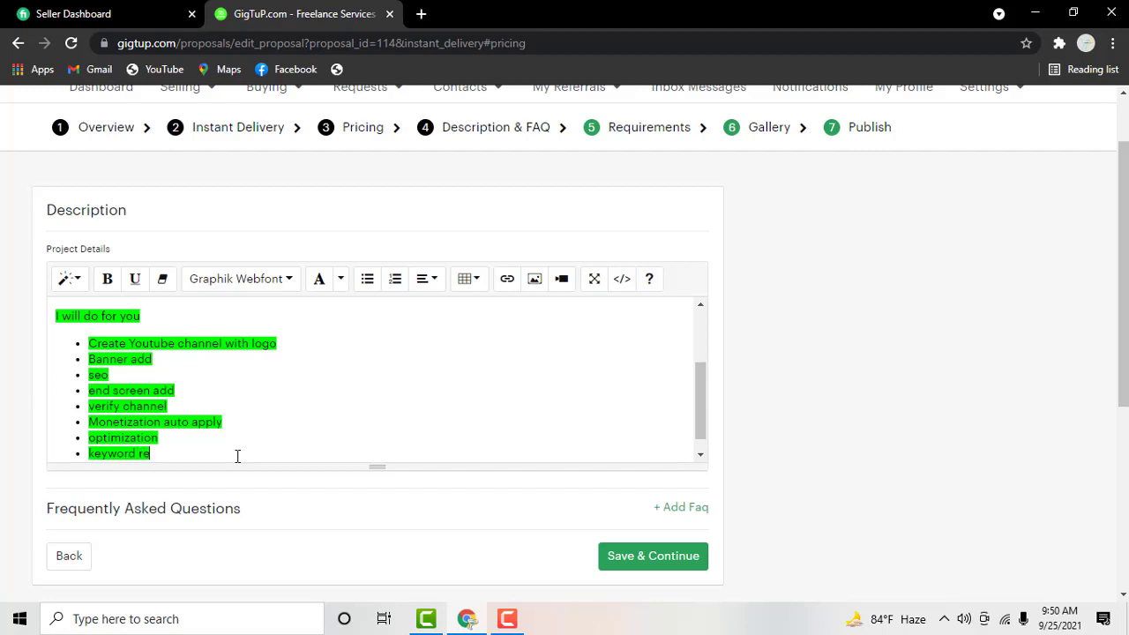
type("seadh")
key("Return")
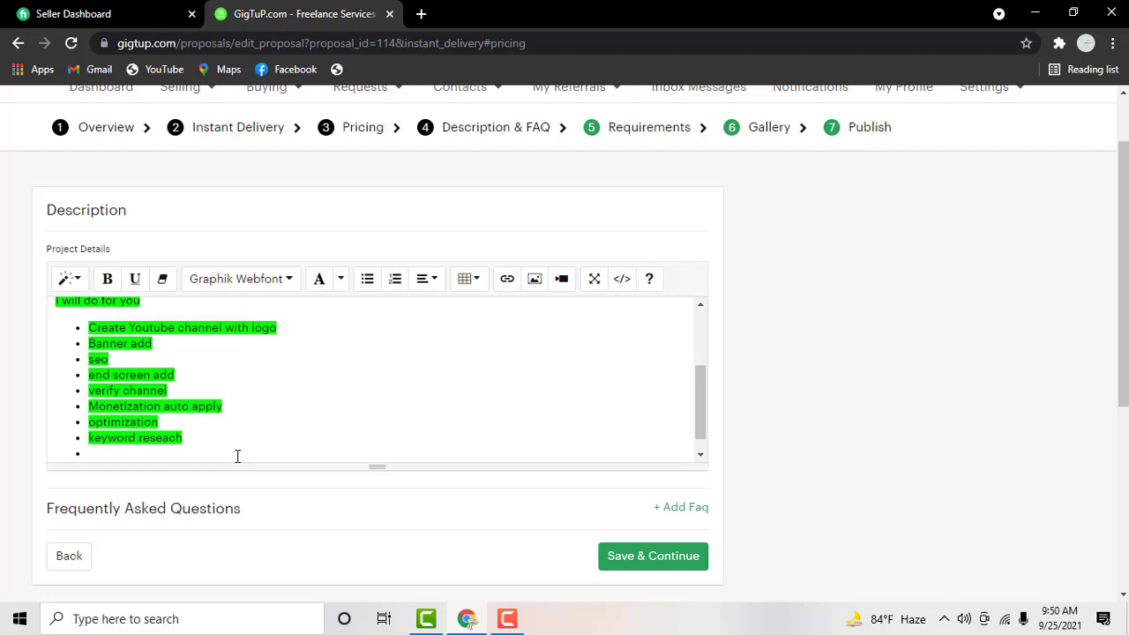
type("la")
type("ng")
type("uage")
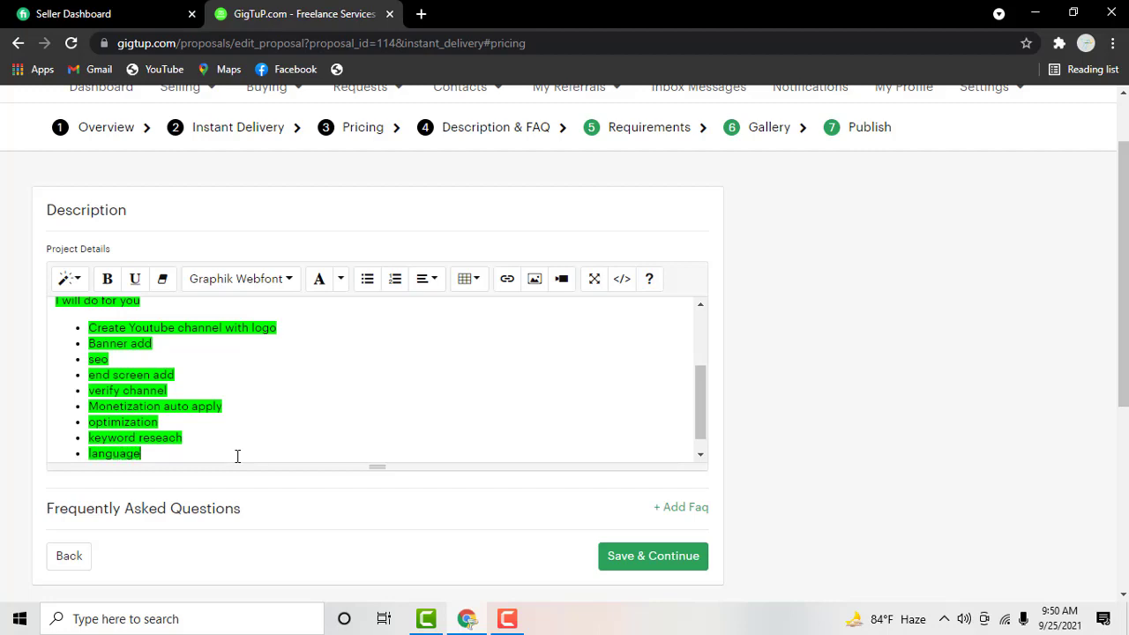
type(" se")
type("tup")
key("Return")
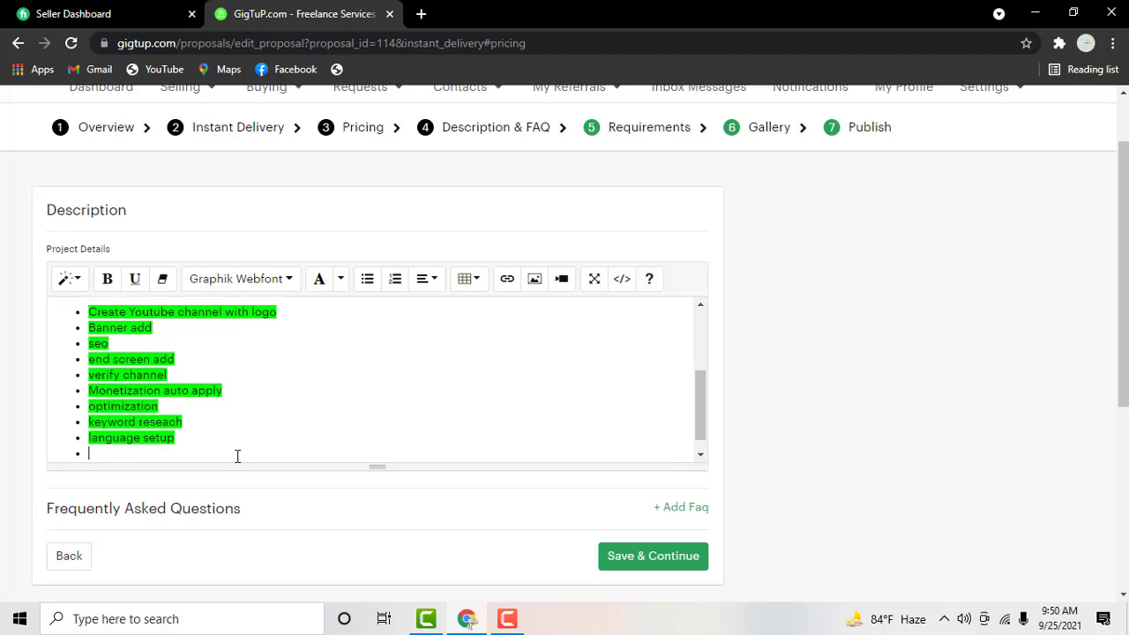
type("s")
type("ocial m")
type("edia")
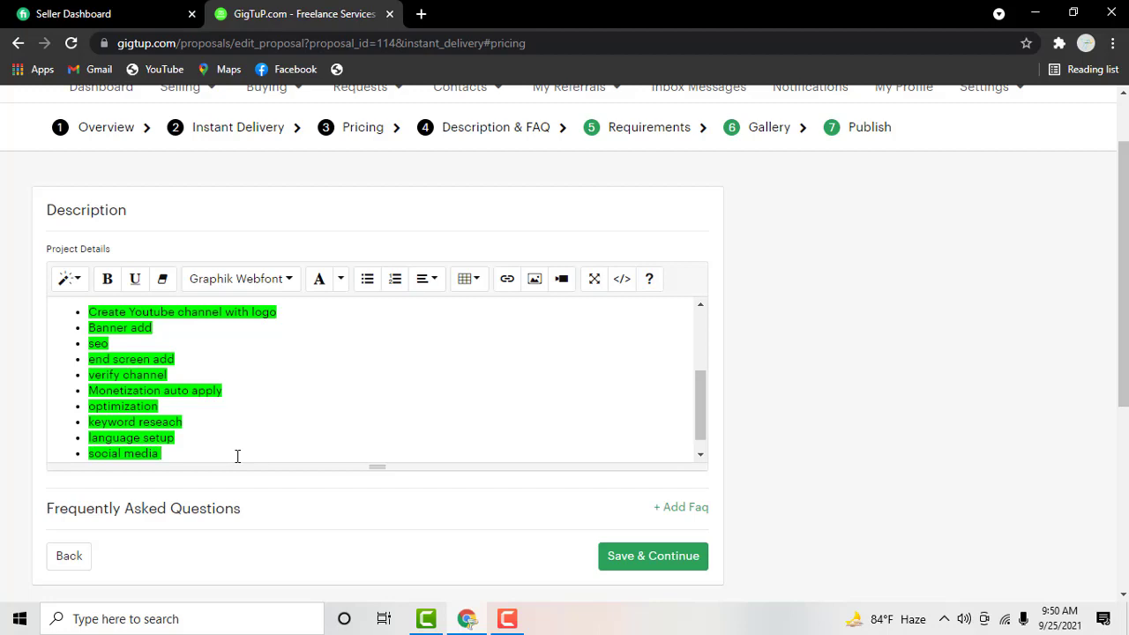
type(" ad")
type("d")
key("Return")
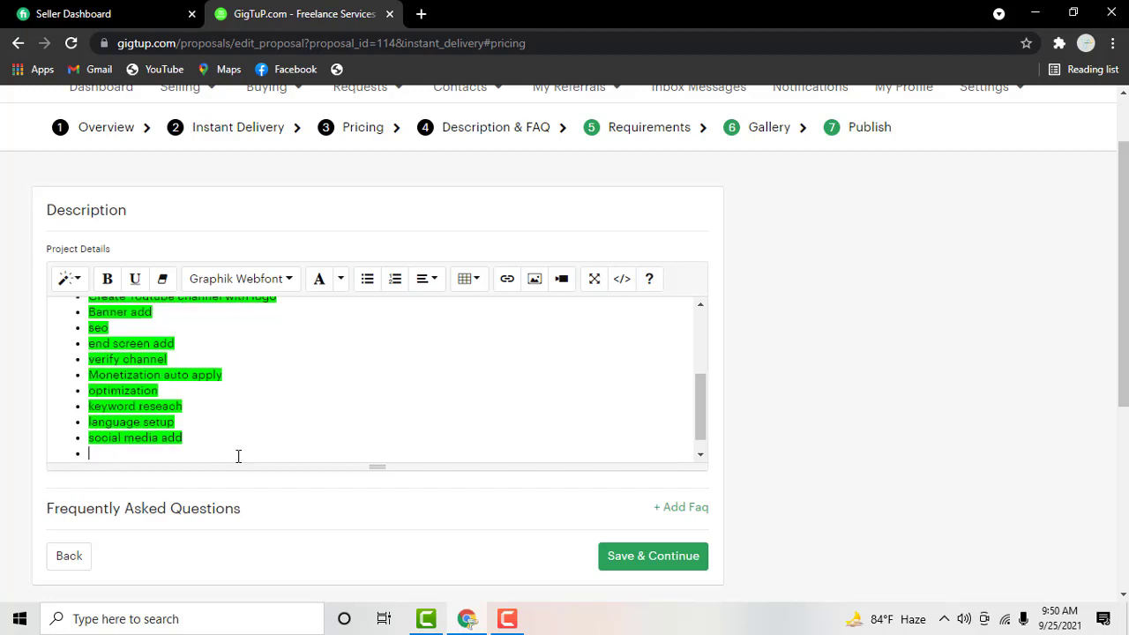
type("fu")
type("ll set")
type("up")
key("Return")
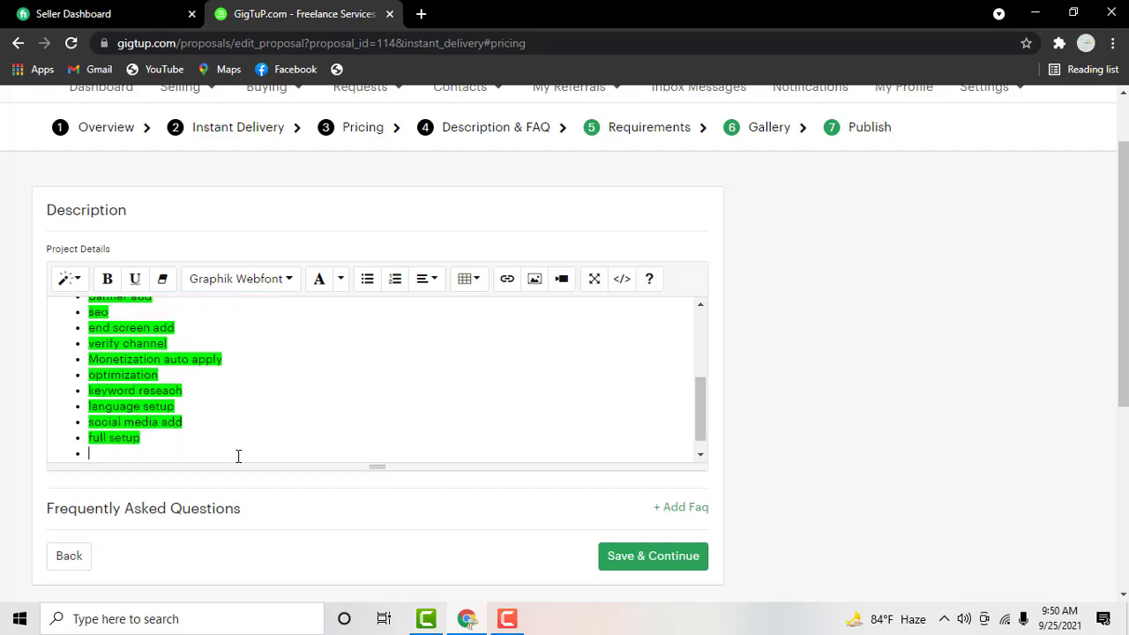
type("oploa")
type("d")
key("BackSpace")
key("BackSpace")
key("BackSpace")
key("BackSpace")
key("BackSpace")
key("BackSpace")
key("BackSpace")
key("Return")
key("Return")
Type the bold, unhighlighted line 'Why you give your order?' below the service list
left_click(341, 283)
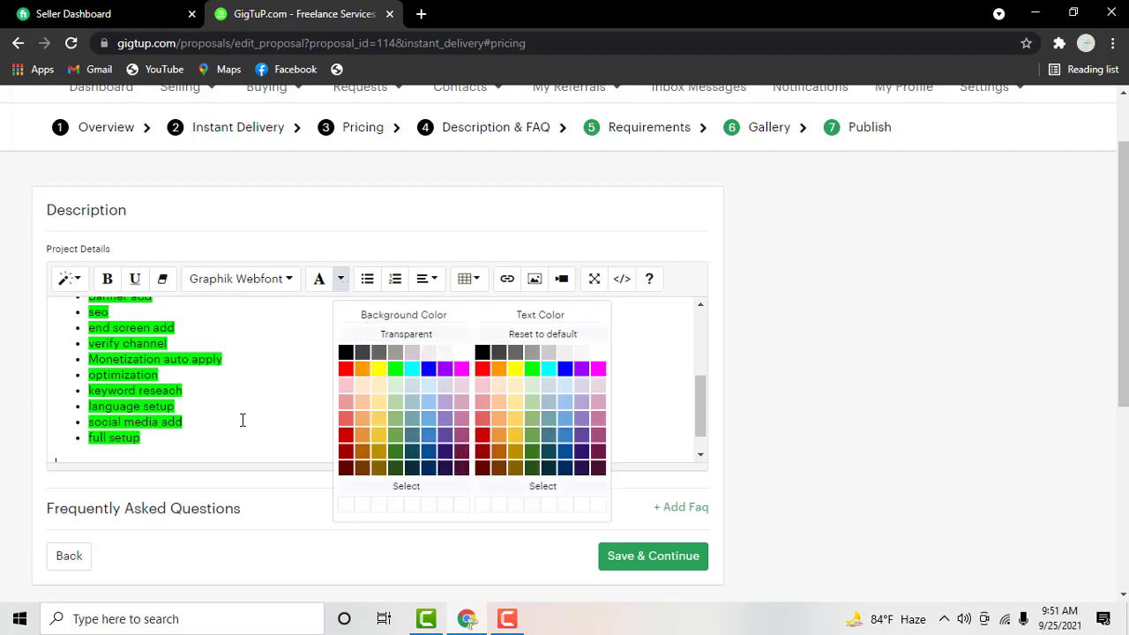
scroll(154, 348, "down", 1)
left_click(96, 433)
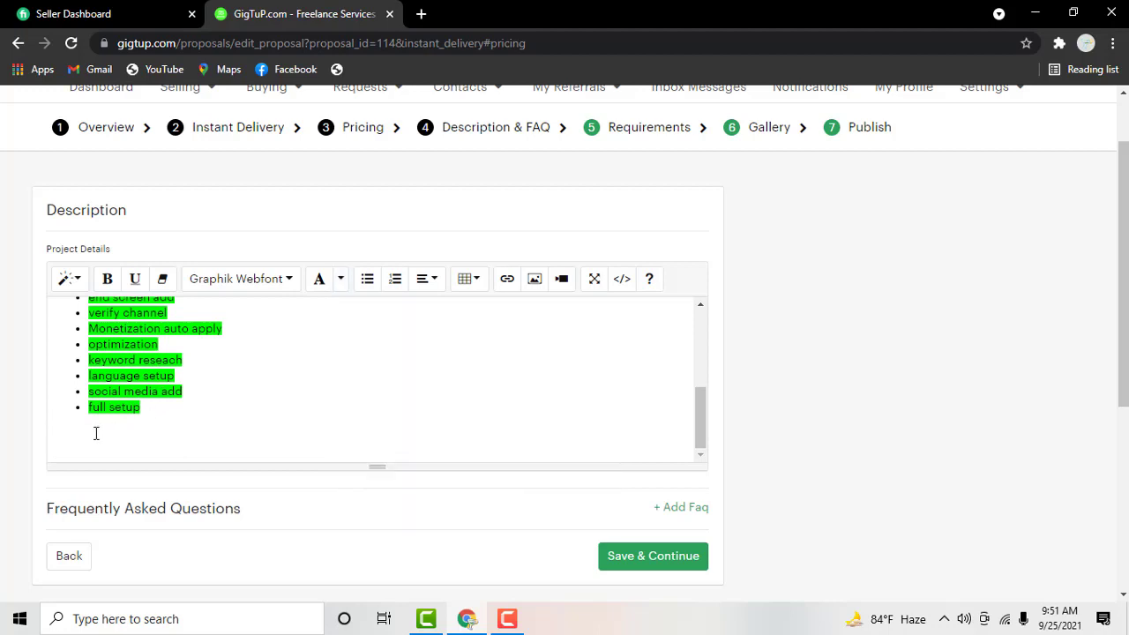
type("W")
type("hy yo")
type("u")
type(" give ")
type("yo")
type("ur ")
type("or")
left_click_drag(211, 436, 54, 431)
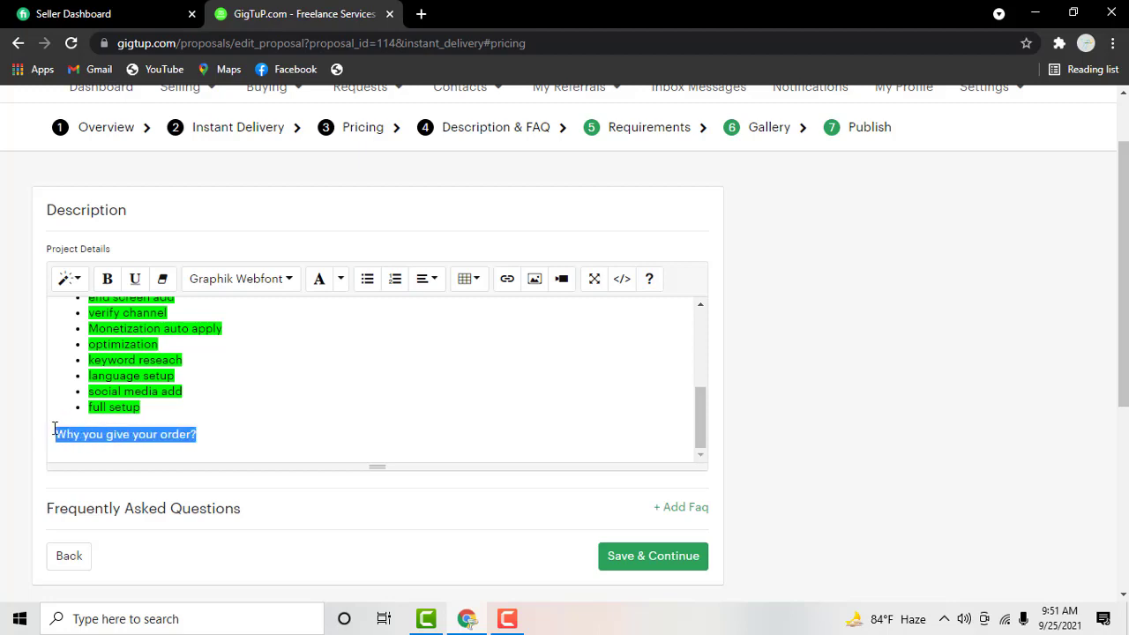
left_click(70, 281)
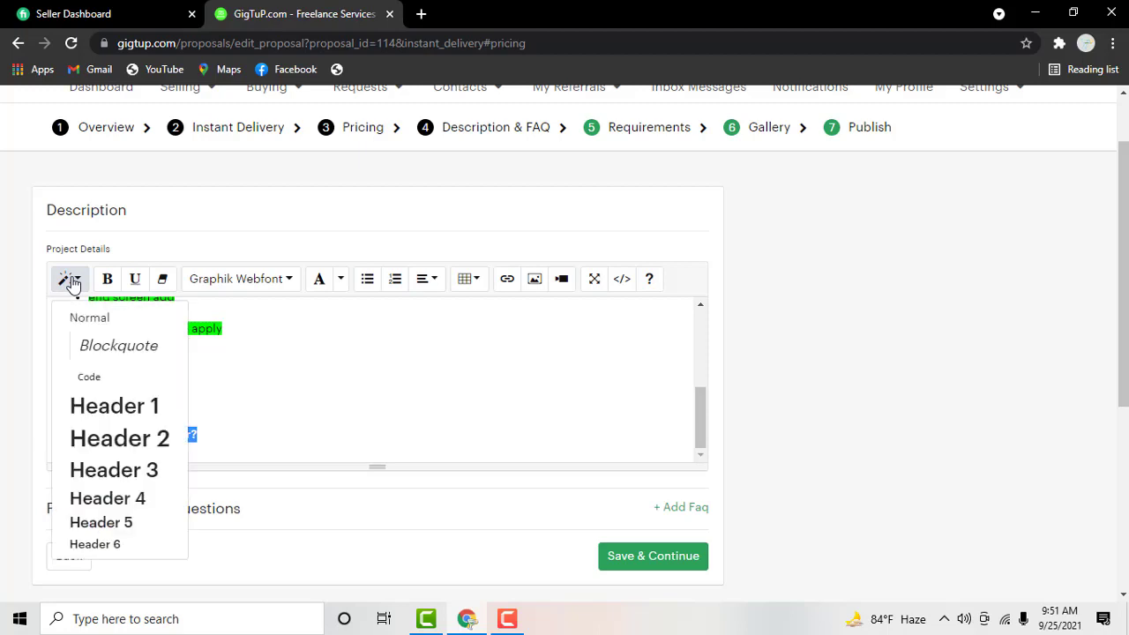
left_click(72, 281)
left_click(277, 380)
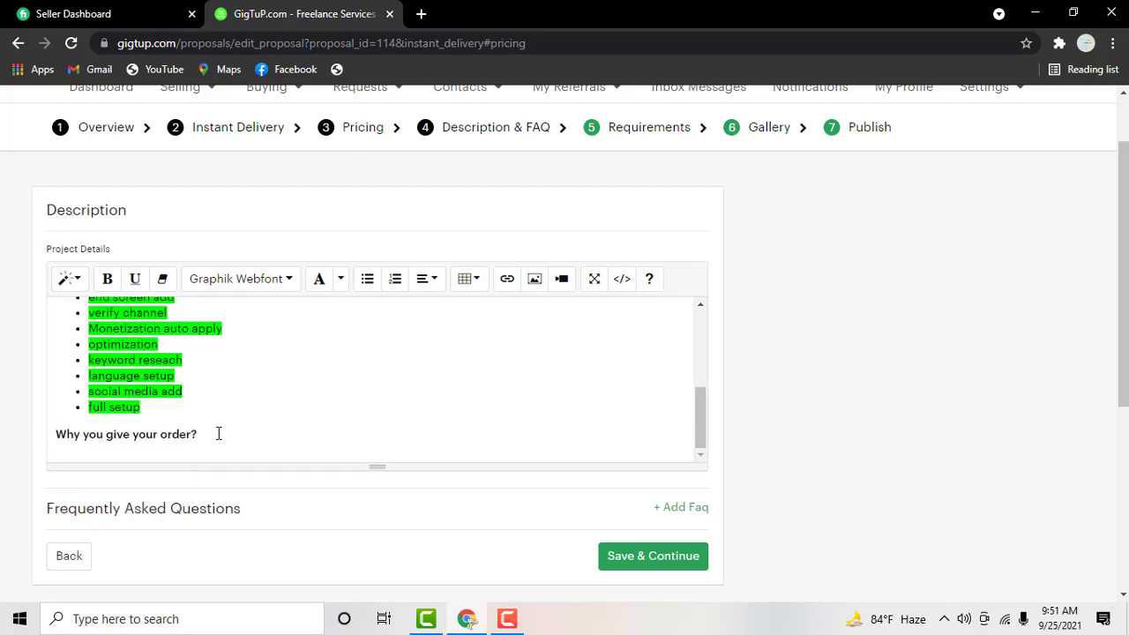
double_click(177, 435)
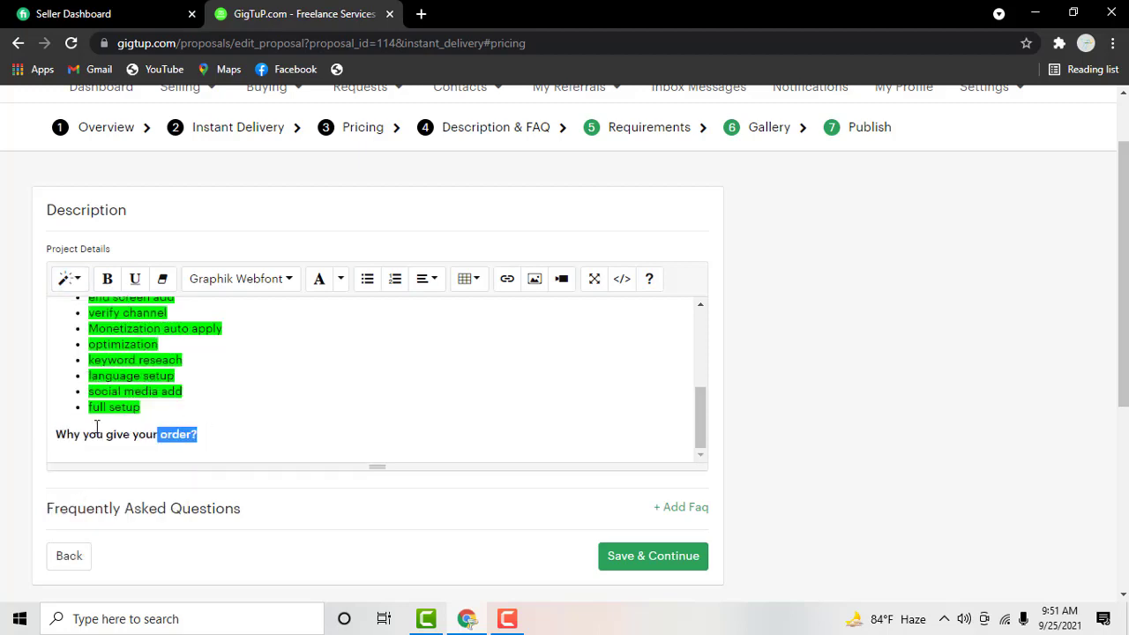
left_click(58, 432, "shift")
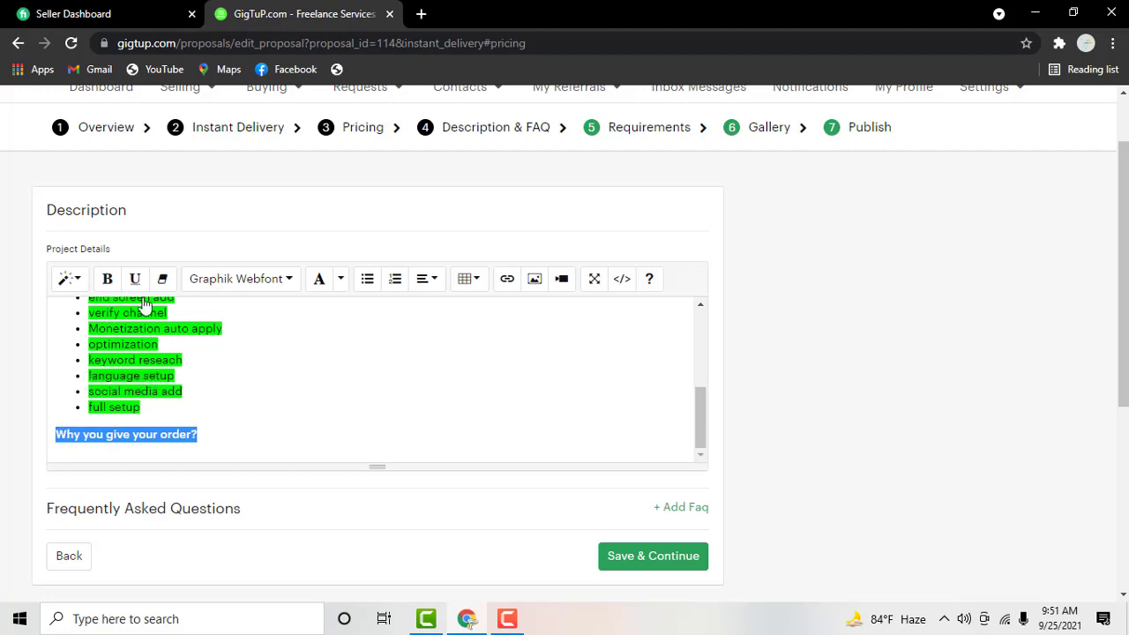
left_click(245, 403)
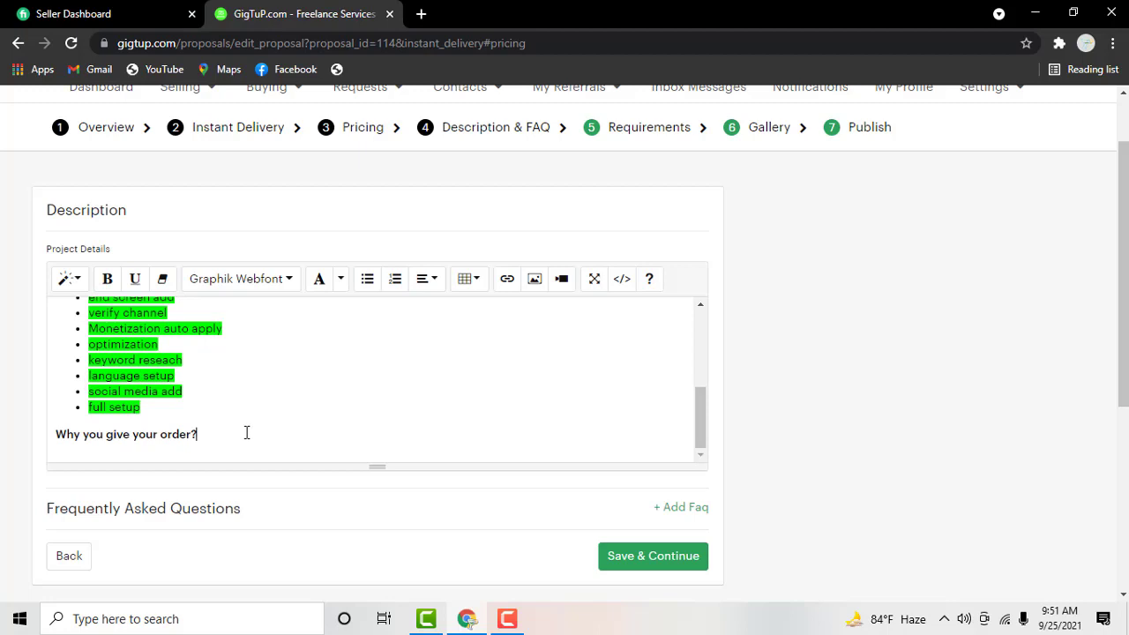
key("Return")
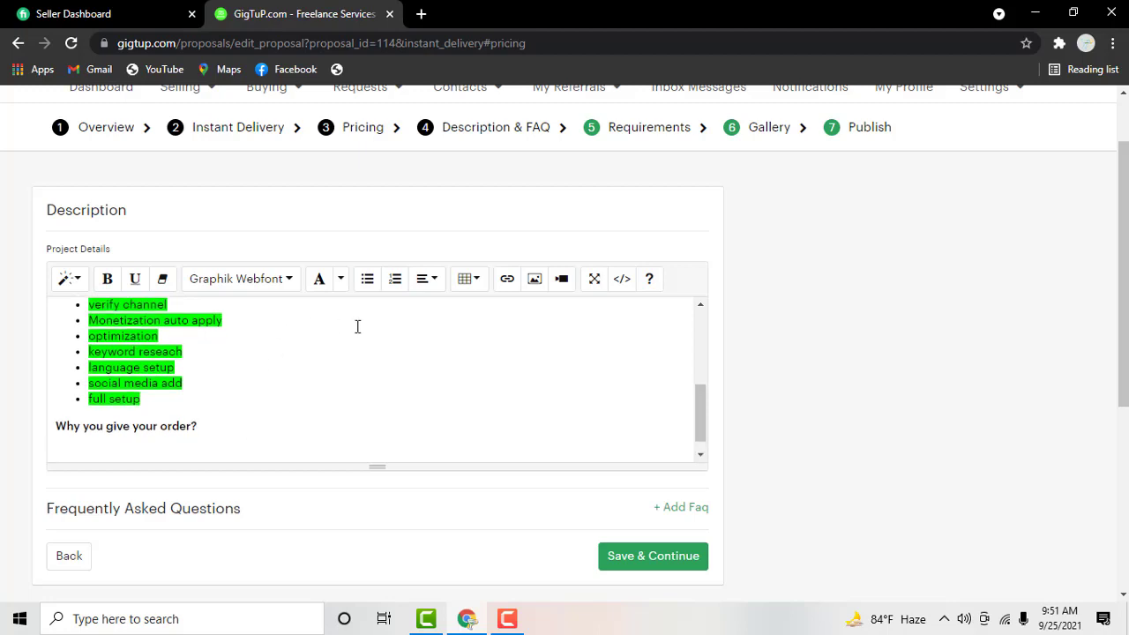
Add bold bullets Onetime delivery, 100% satisfaction and Anytimes support under the question
left_click(367, 279)
type("One ti")
type("me")
key("BackSpace")
key("BackSpace")
key("BackSpace")
type("ti")
type("me deliv")
type("ery")
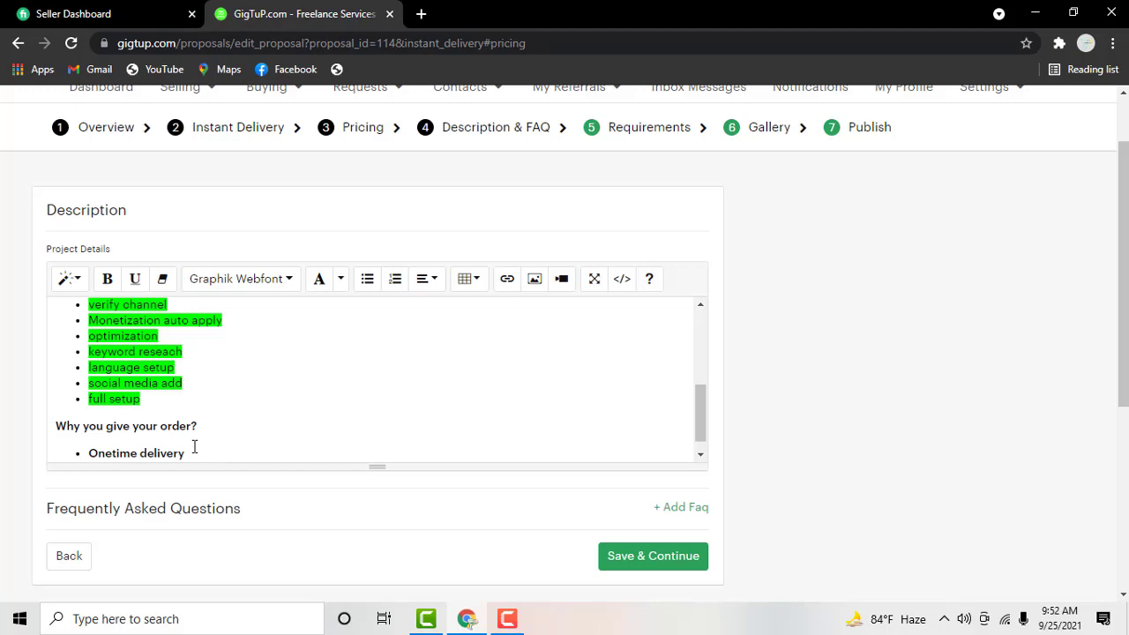
key("Return")
type("0")
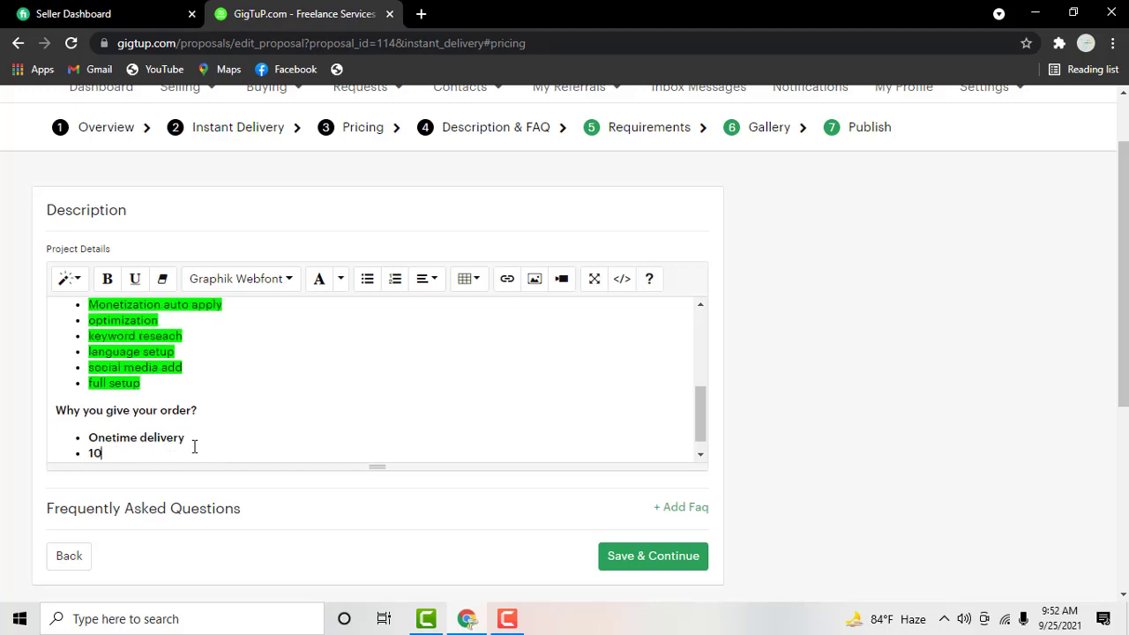
type("0")
type("% satis")
type("faction")
key("Return")
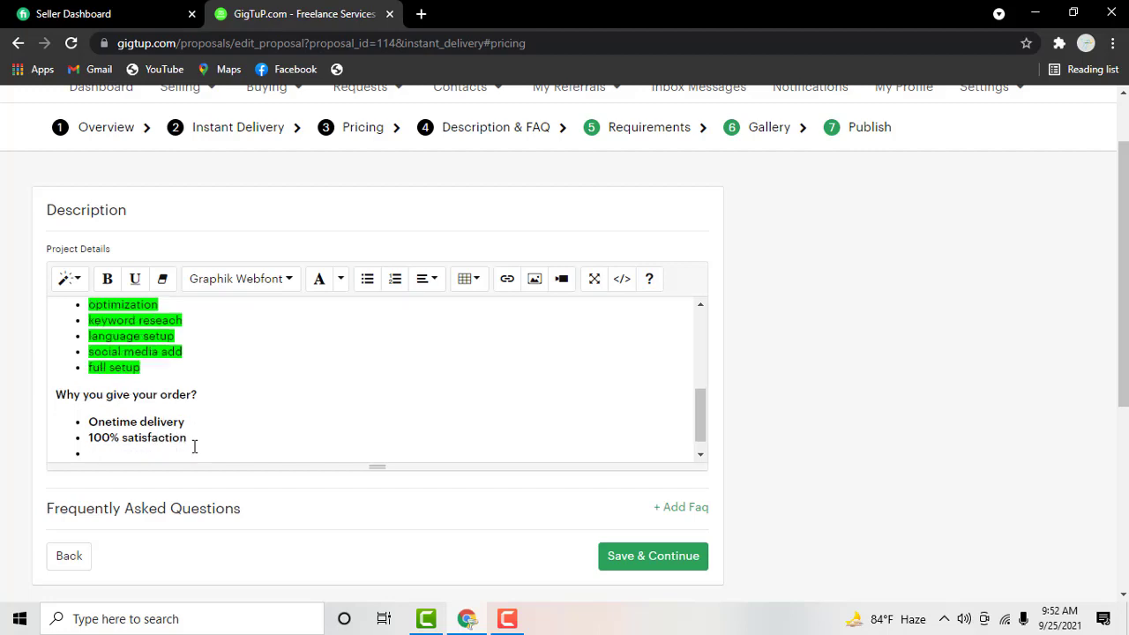
type("Any")
type("times su")
type("pp")
type("o")
type("rt")
key("Return")
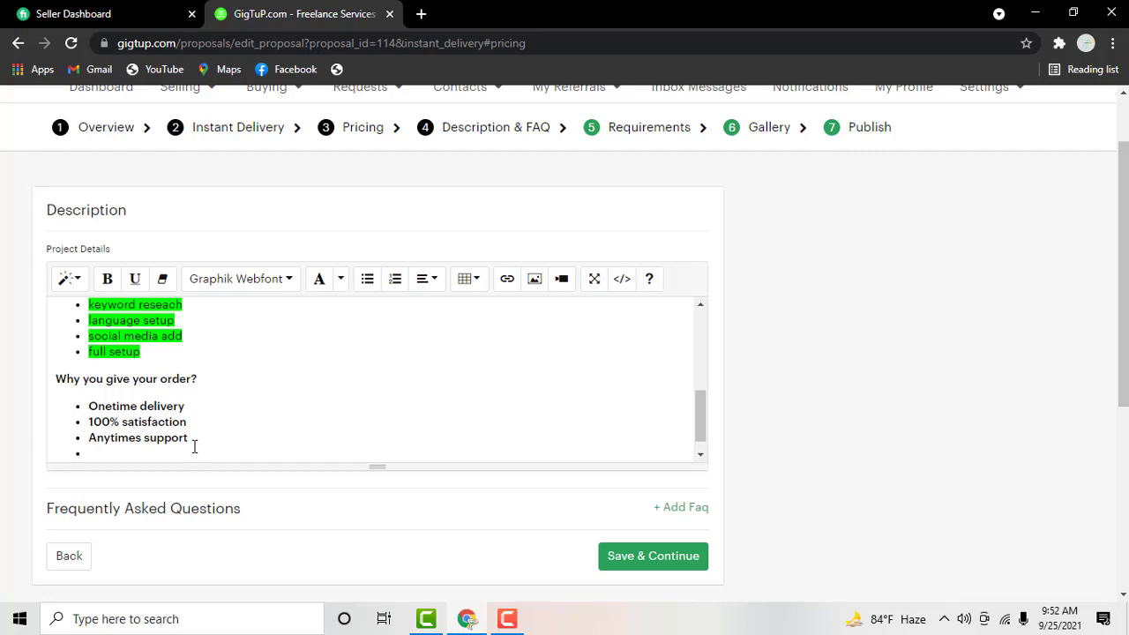
key("BackSpace")
key("Return")
key("Return")
Close the description with the line 'Do you have any qestion ? contact me.'
type("do")
key("BackSpace")
key("BackSpace")
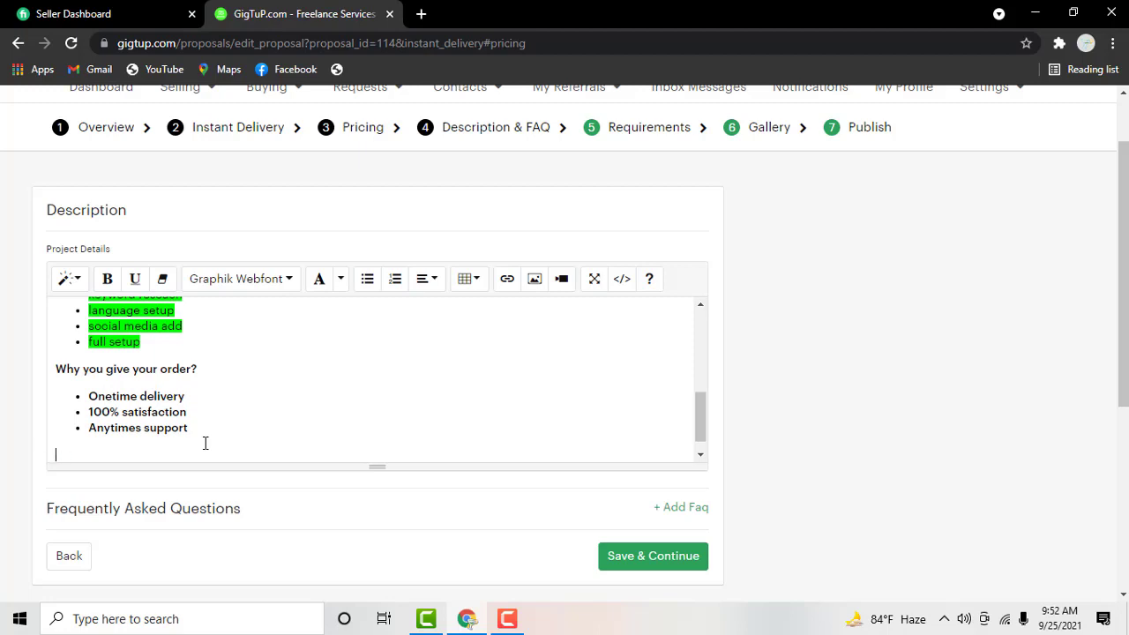
type("Do y")
type("ou h")
type("ave any ")
type("q")
type("wes")
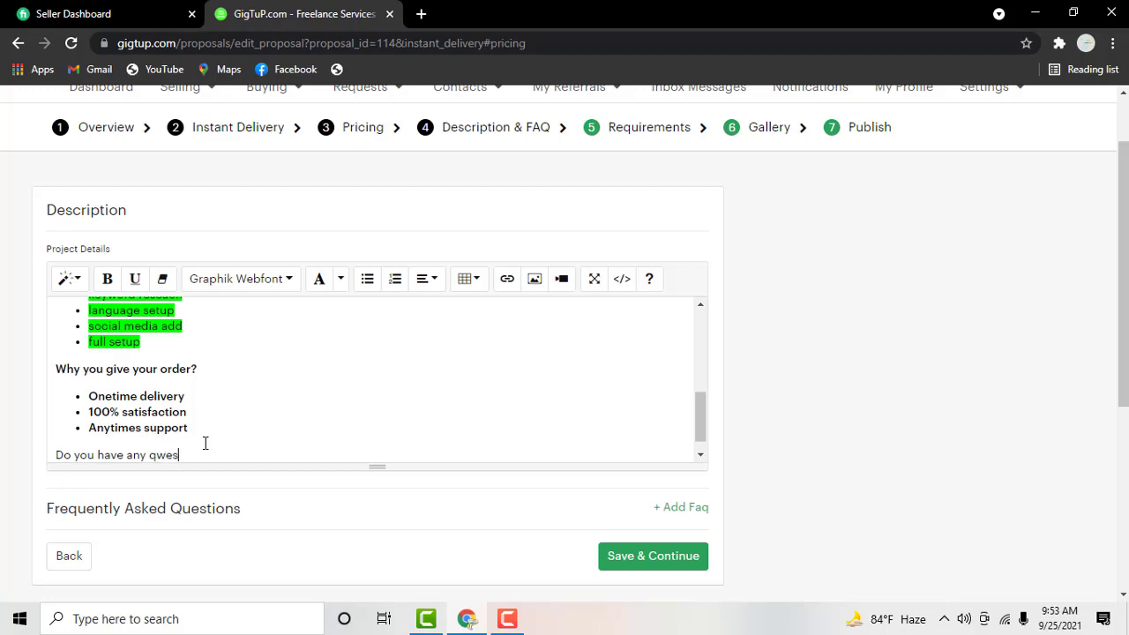
type("tion")
key("BackSpace")
key("BackSpace")
key("BackSpace")
key("BackSpace")
key("BackSpace")
key("BackSpace")
type("estio")
type("n")
type(" ? ")
type("conta")
type("ct me")
type(".")
Select the intro text from 'Hello my dear sir' to 'I will do'
scroll(334, 519, "down", 2)
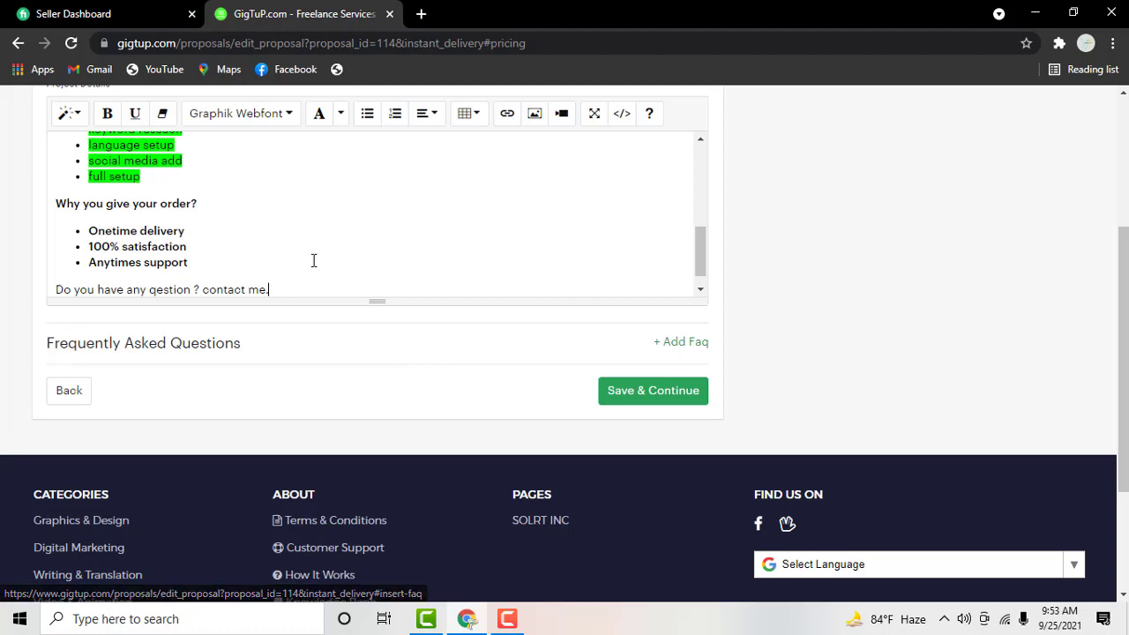
scroll(313, 259, "up", 2)
scroll(320, 253, "up", 2)
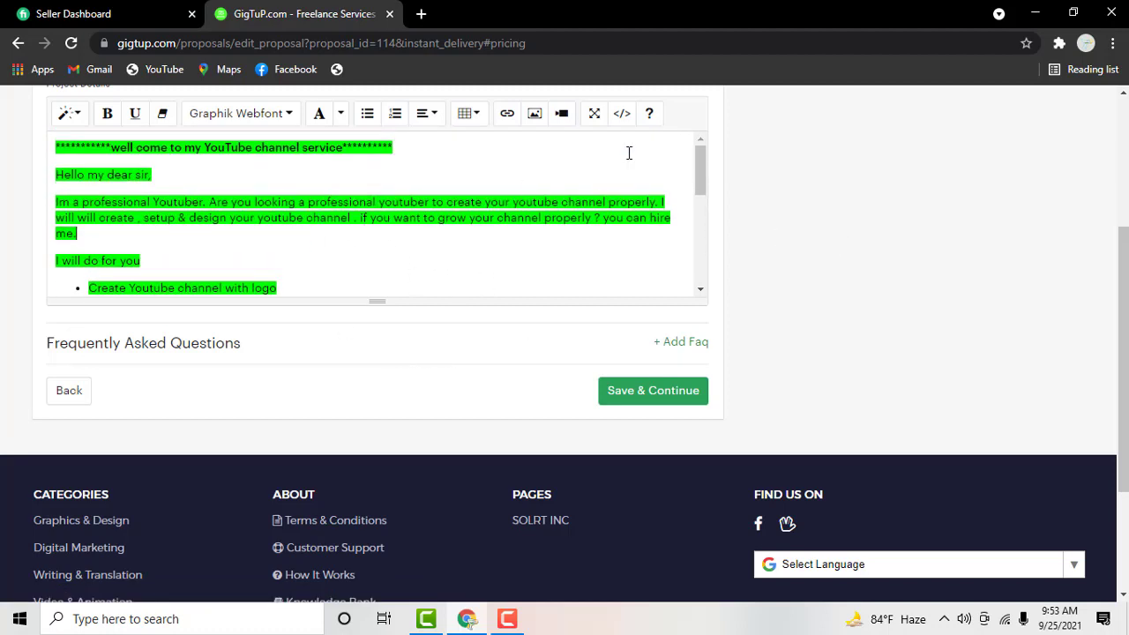
scroll(705, 203, "up", 2)
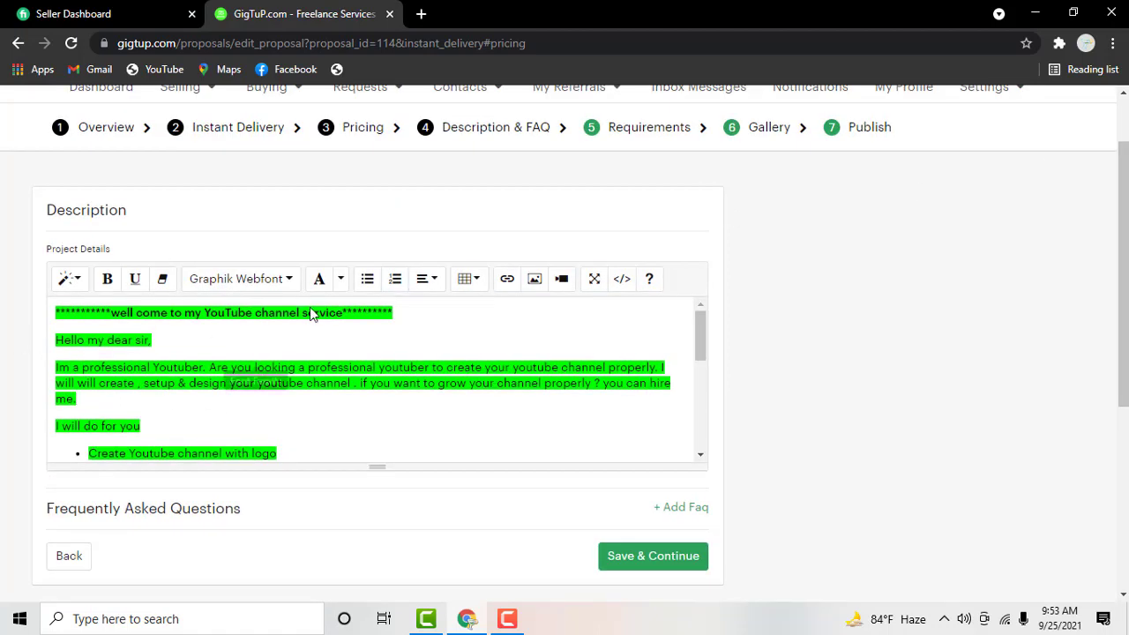
mouse_move(50, 343)
left_mouse_down()
mouse_move(99, 398)
mouse_move(82, 361)
left_mouse_up()
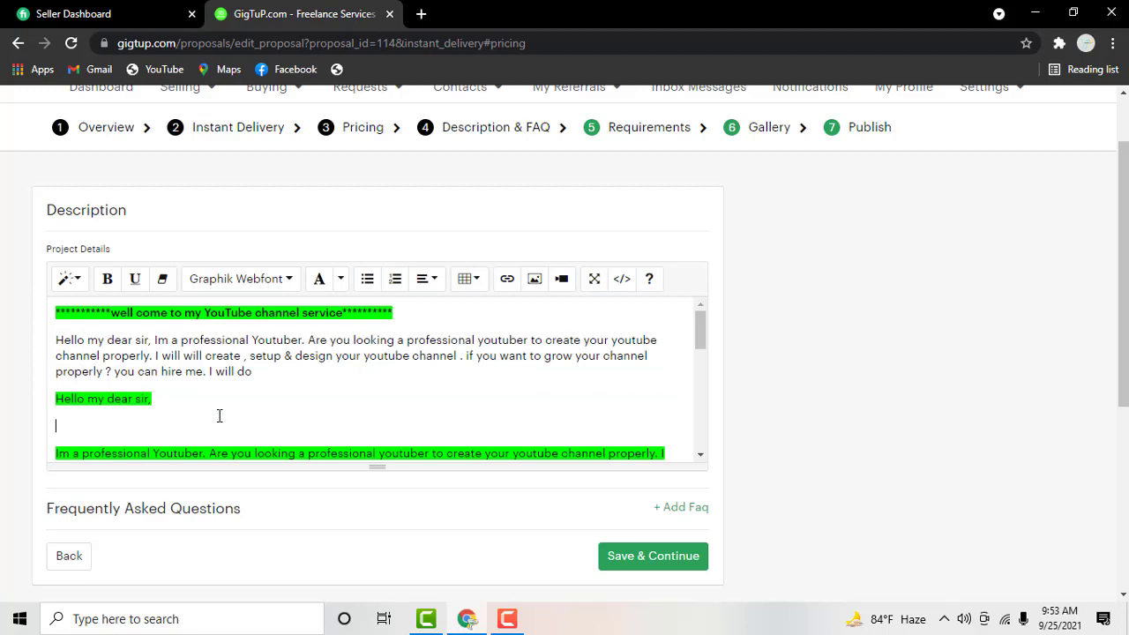
Delete the empty line after the intro, then undo back to the highlighted version
scroll(265, 371, "up", 2)
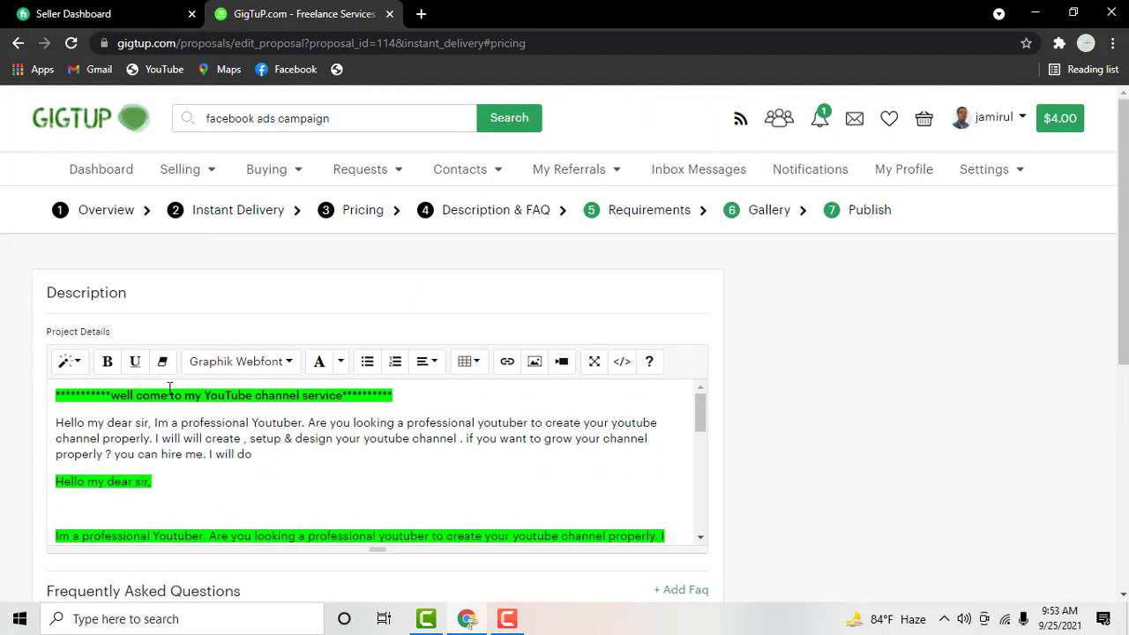
scroll(169, 390, "down", 2)
scroll(169, 389, "up", 2)
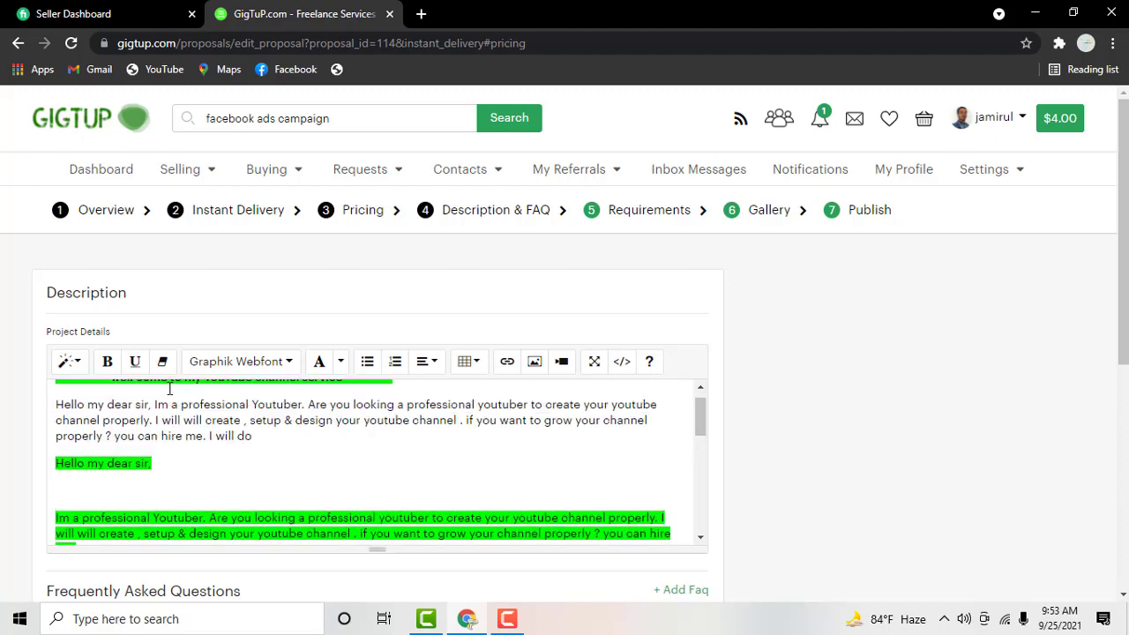
scroll(170, 393, "down", 2)
scroll(170, 395, "down", 2)
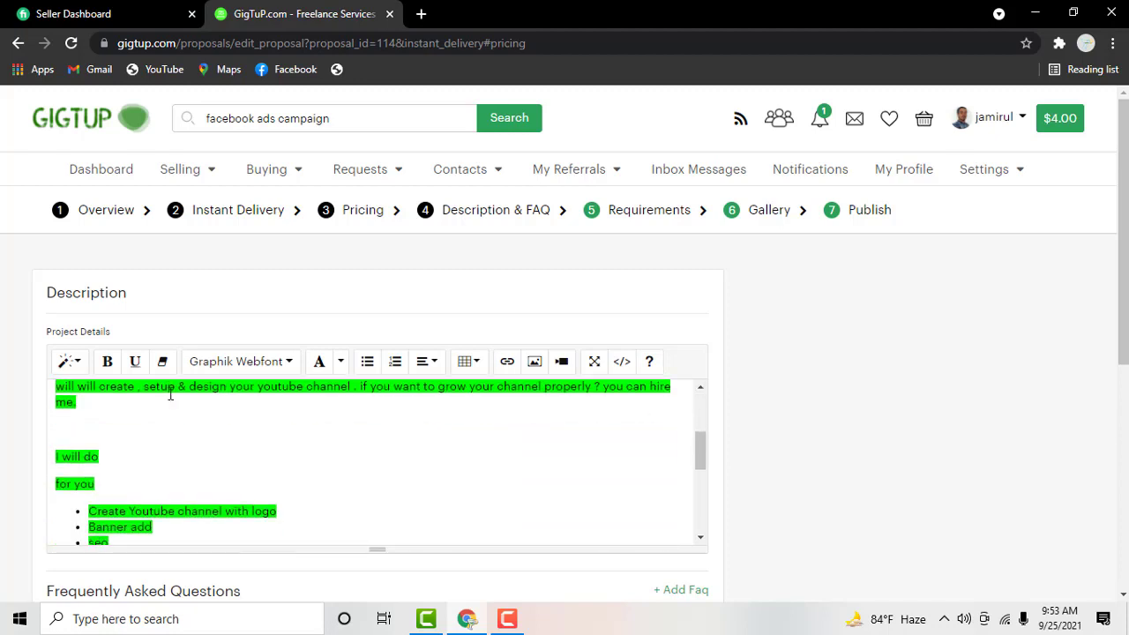
scroll(170, 393, "down", 2)
scroll(170, 397, "up", 2)
scroll(171, 403, "up", 2)
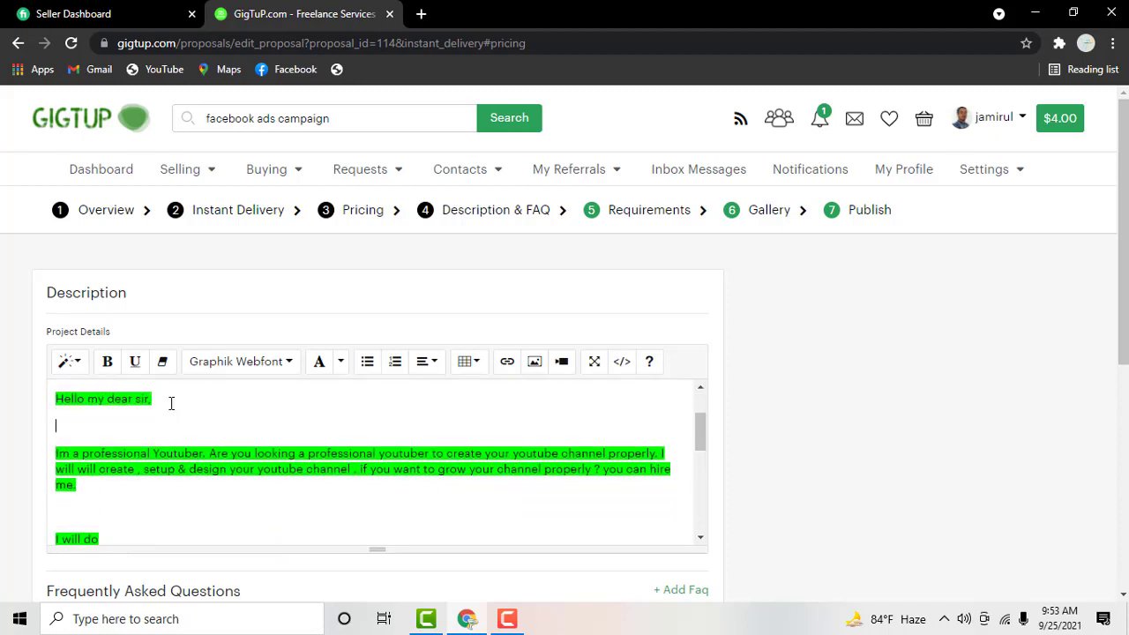
scroll(171, 403, "up", 2)
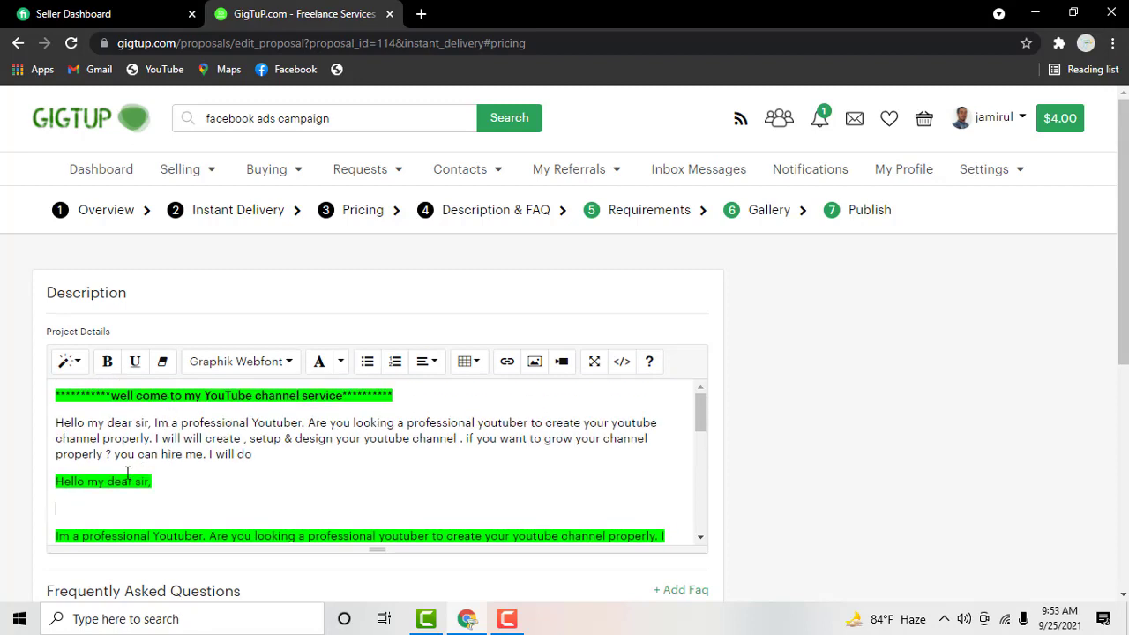
left_click_drag(52, 479, 203, 400)
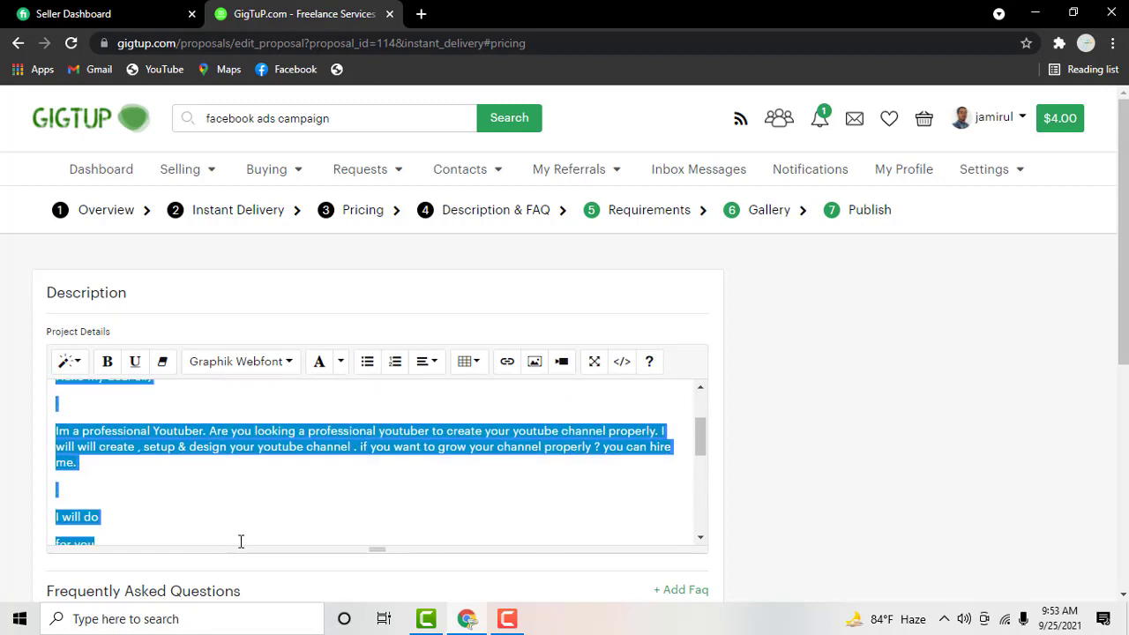
left_click(199, 398)
key("BackSpace")
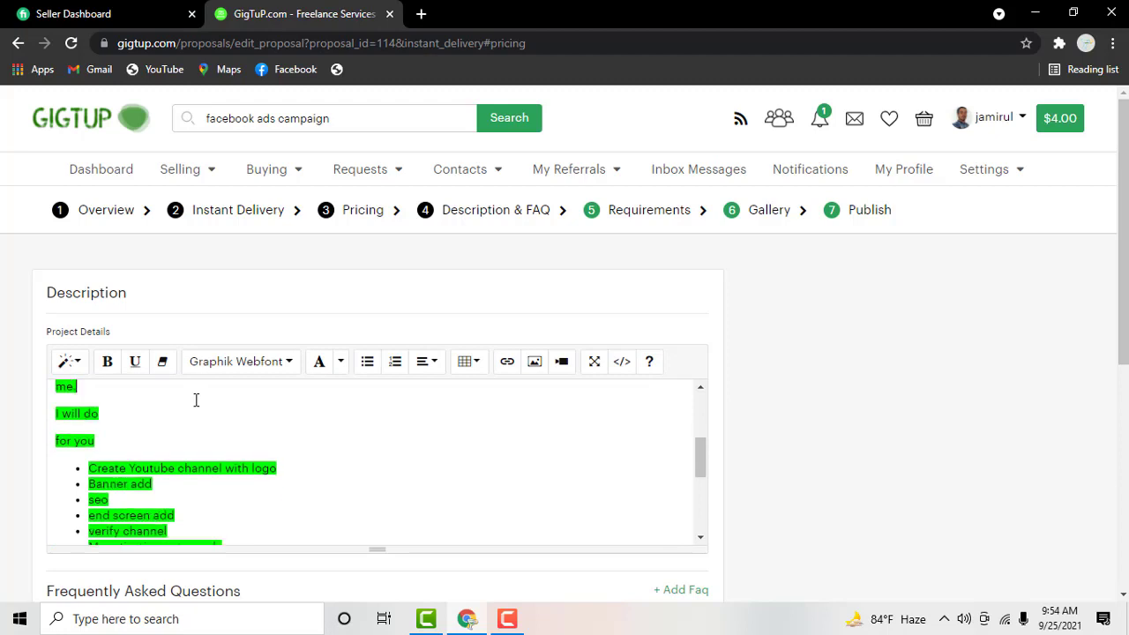
key("ctrl+z")
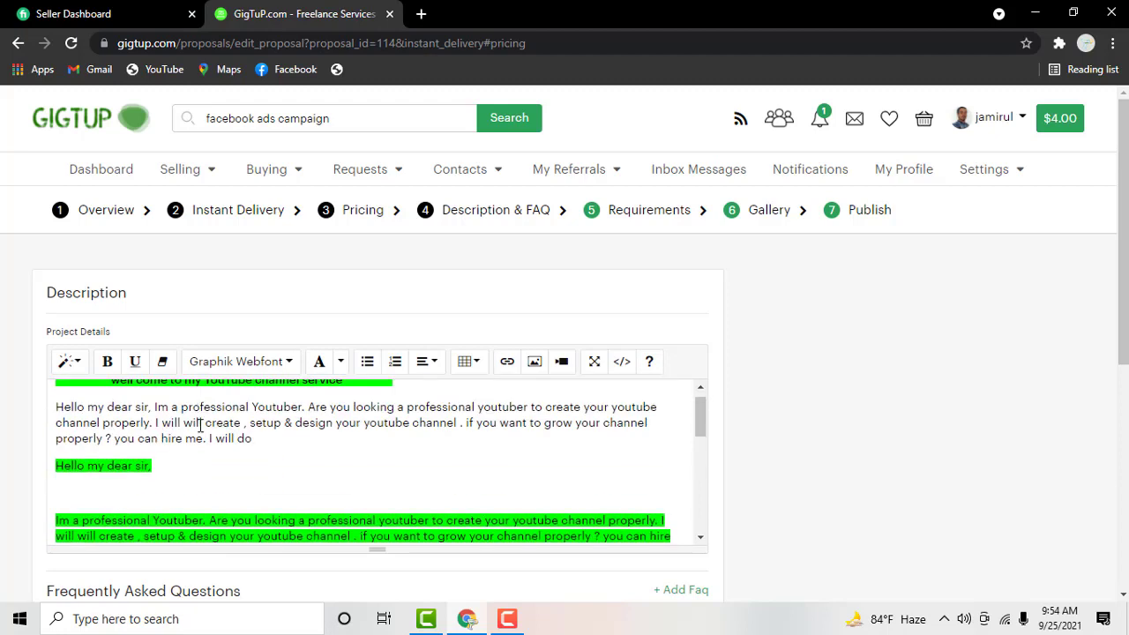
key("ctrl+z")
Select the intro paragraph and 'I will do' line, then clear the selection
left_click_drag(101, 493, 51, 412)
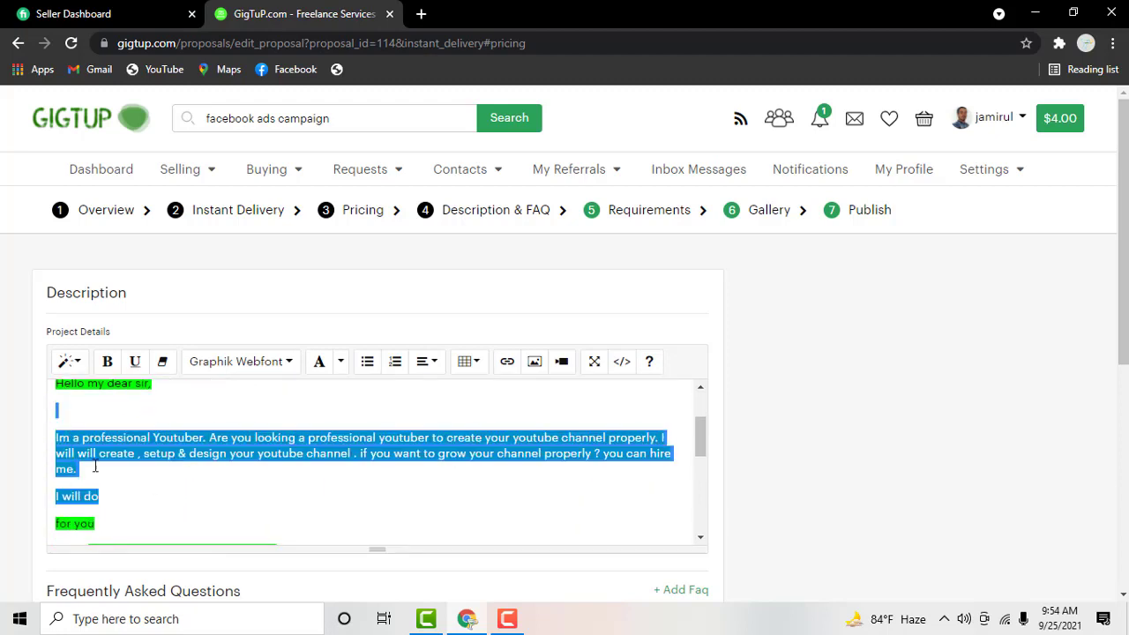
left_click(239, 525)
left_click(508, 619)
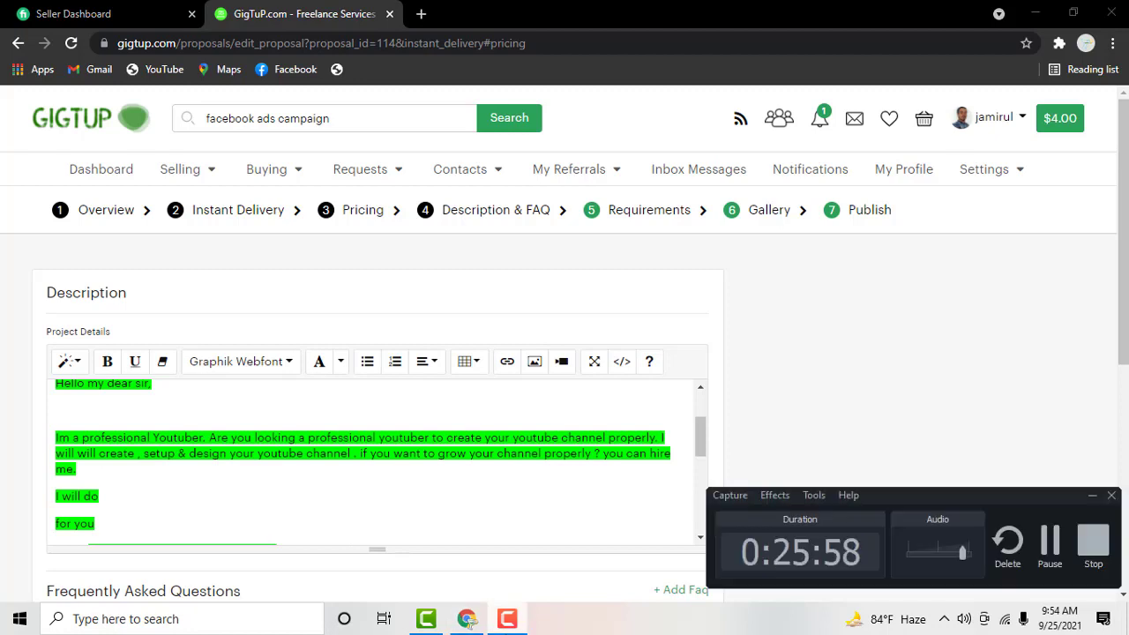
left_click(1051, 543)
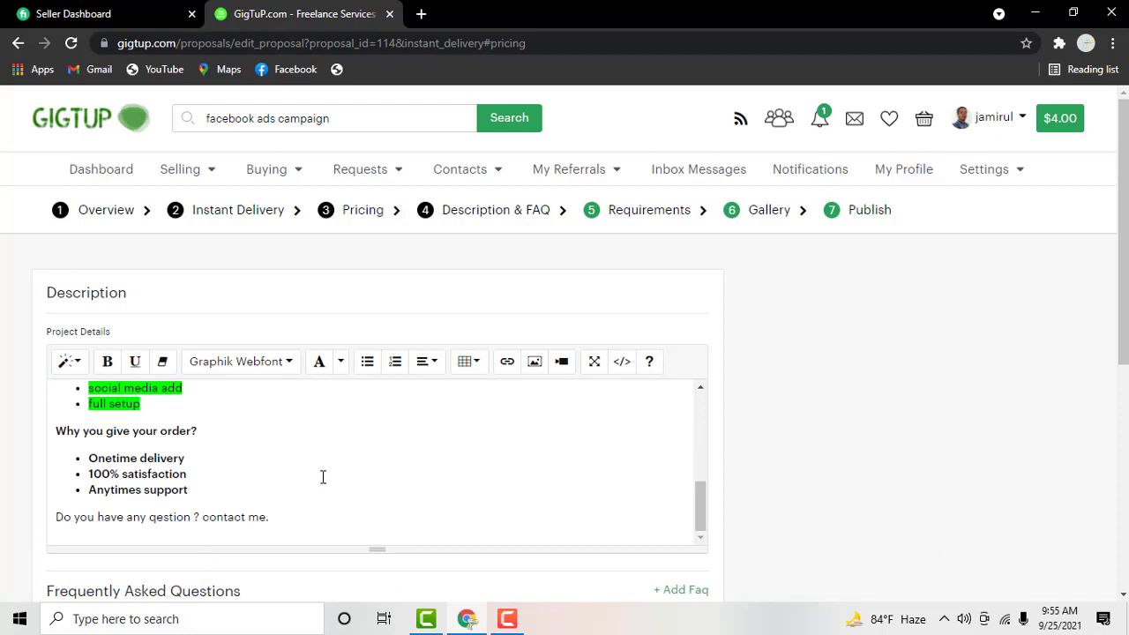
Select the three 'why order' bullets and give them a blue background highlight
scroll(386, 453, "up", 2)
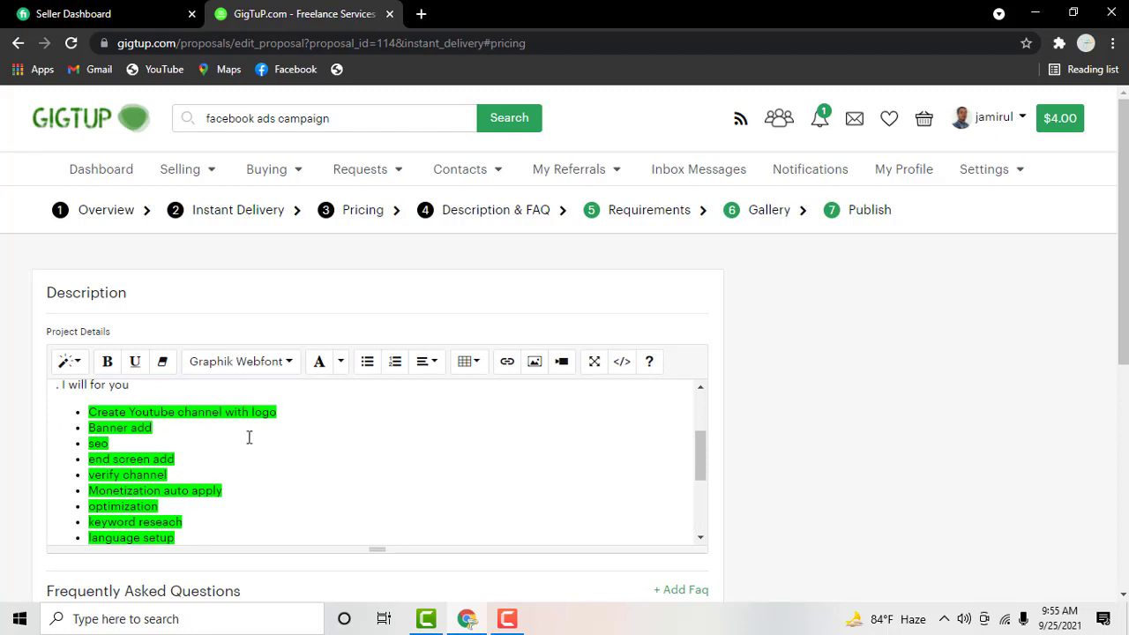
scroll(247, 436, "down", 1)
scroll(245, 425, "down", 1)
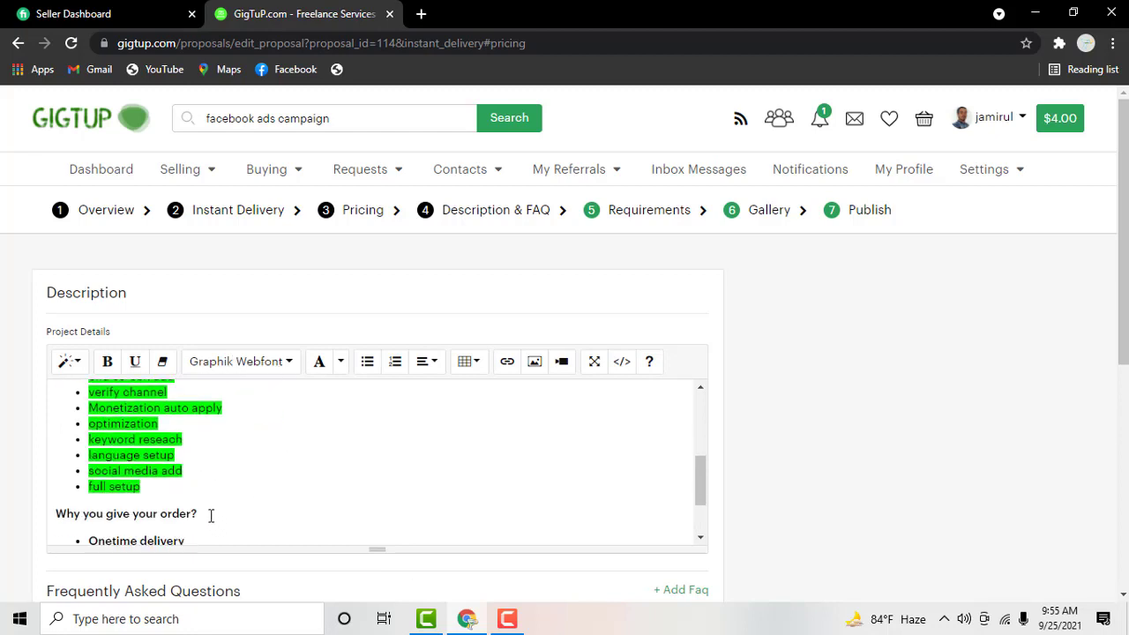
left_click(210, 514)
scroll(476, 433, "down", 2)
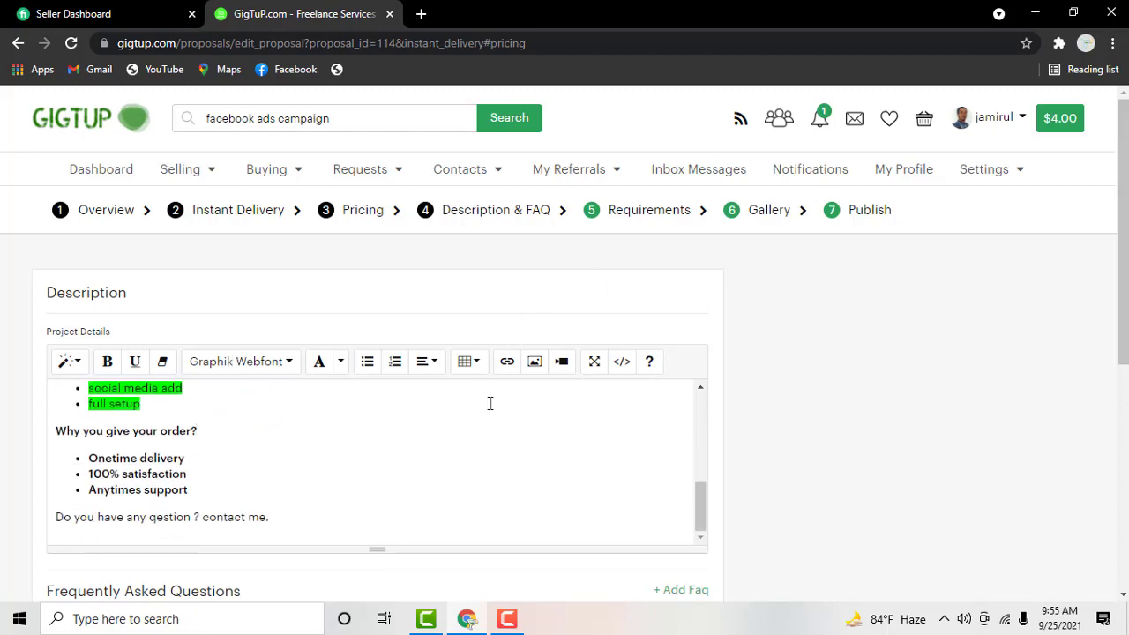
left_click_drag(81, 459, 188, 492)
left_click(194, 496)
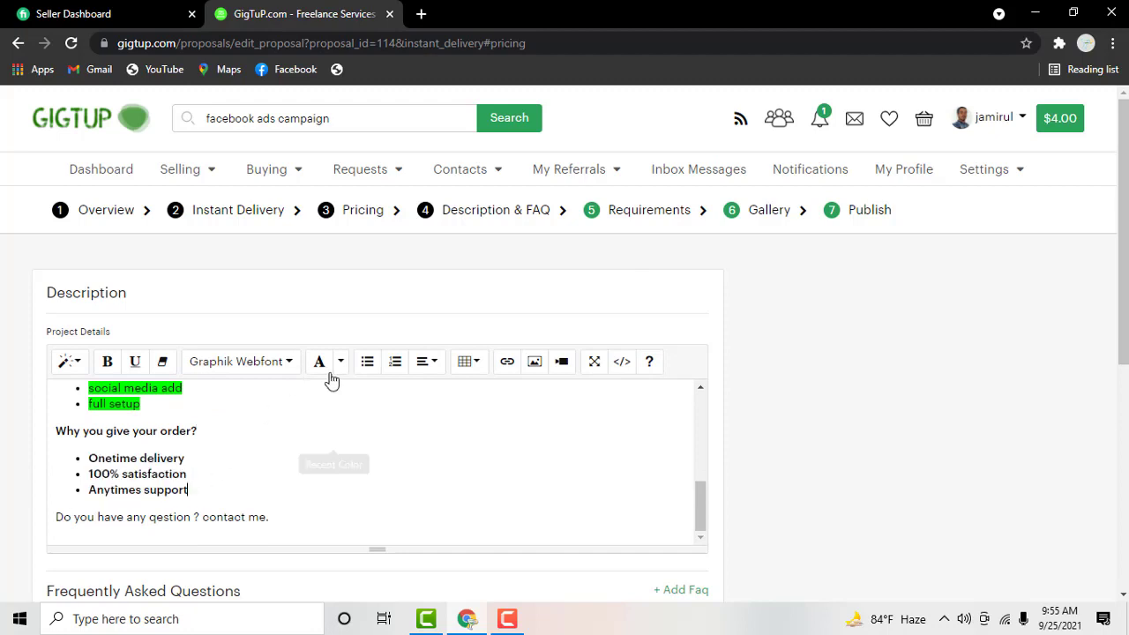
mouse_move(196, 491)
left_mouse_down()
mouse_move(78, 465)
mouse_move(196, 492)
left_mouse_up()
left_click(153, 454)
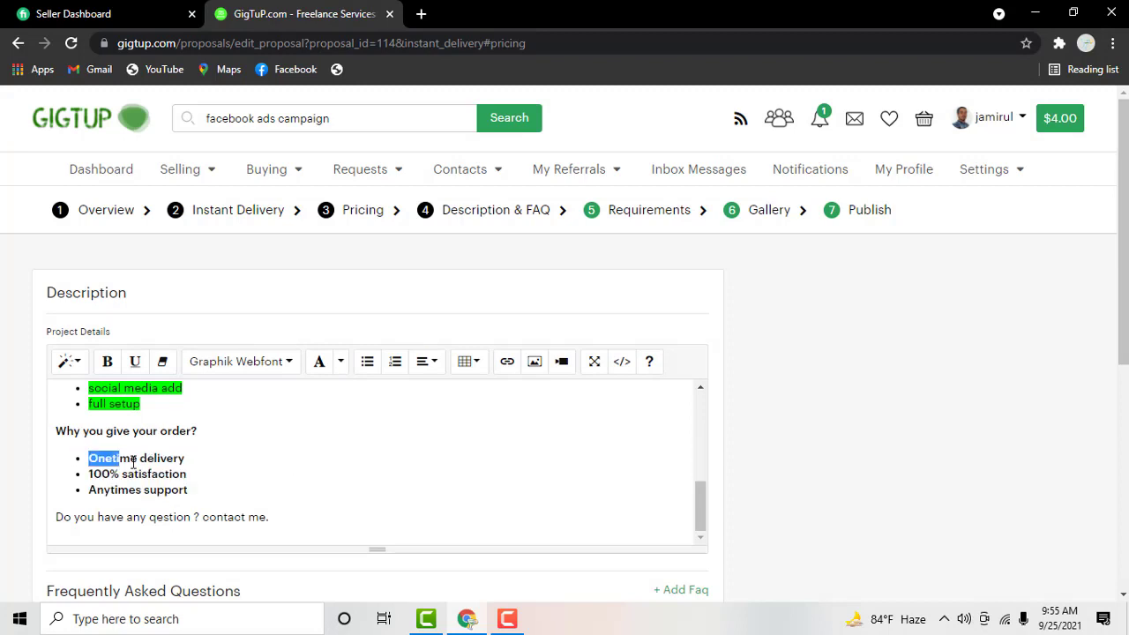
left_click(342, 363)
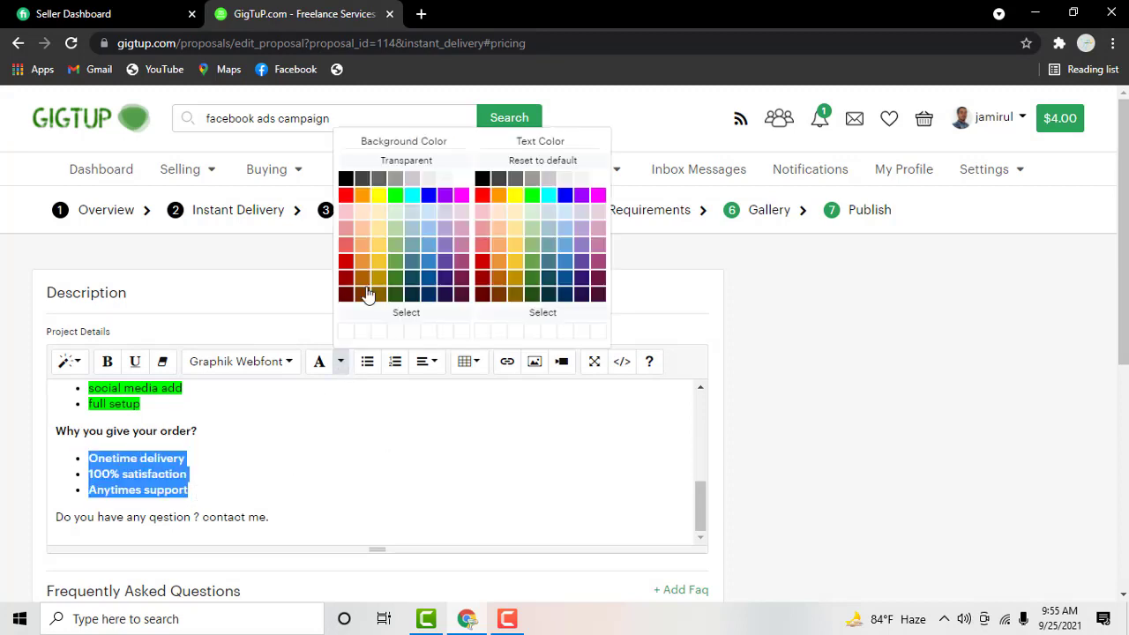
left_click(431, 195)
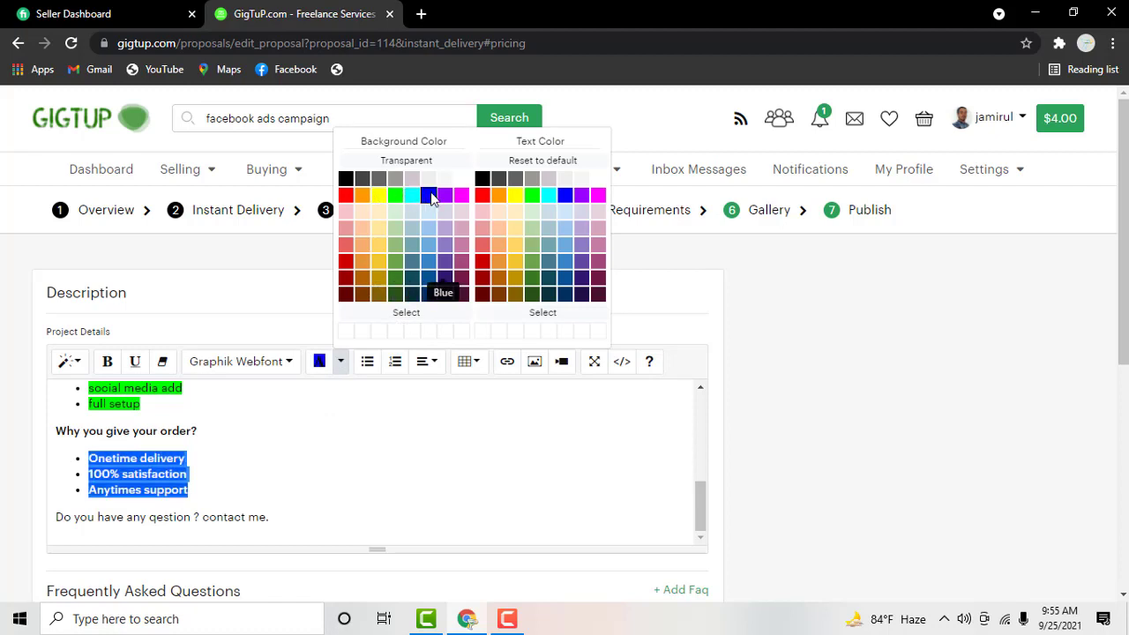
left_click(253, 418)
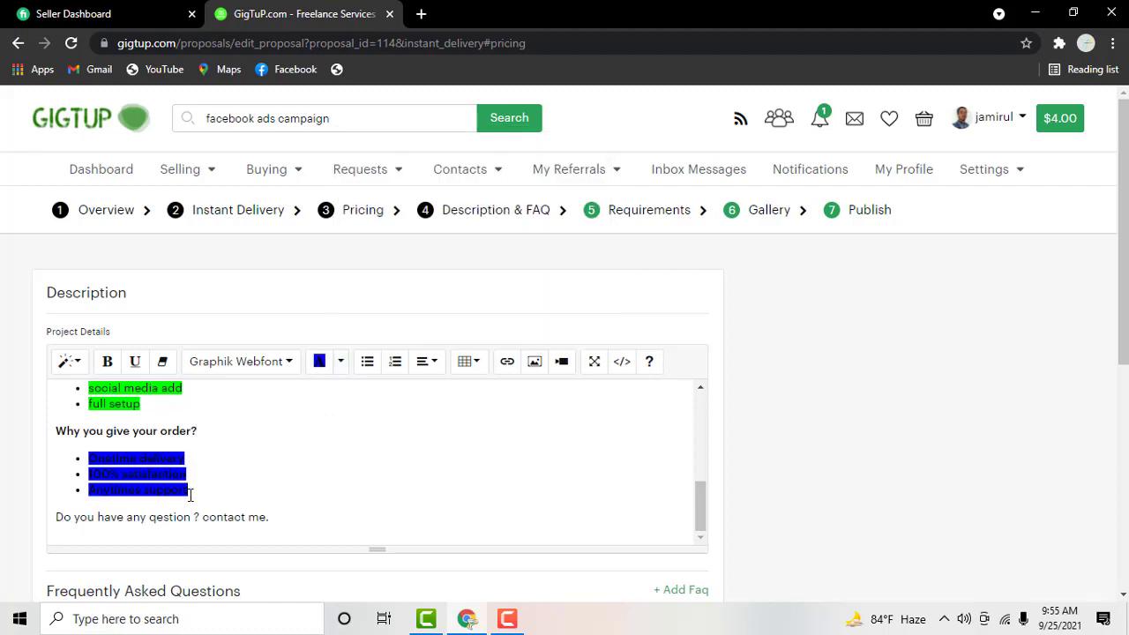
Change the three bullets' highlight from blue to Green
left_click_drag(190, 492, 87, 458)
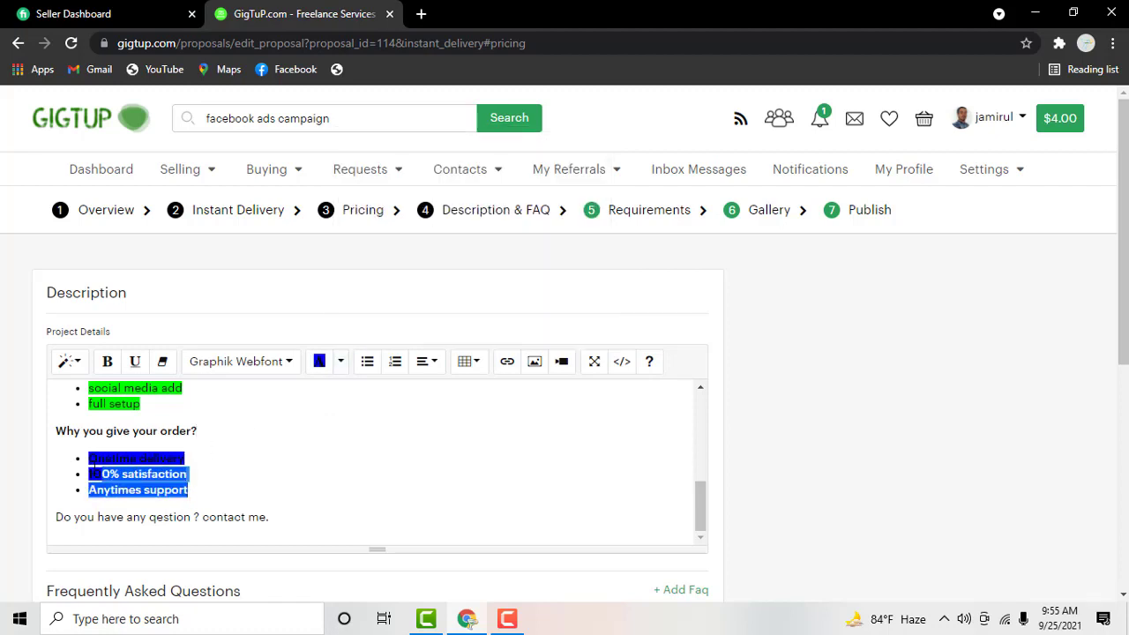
left_click(340, 365)
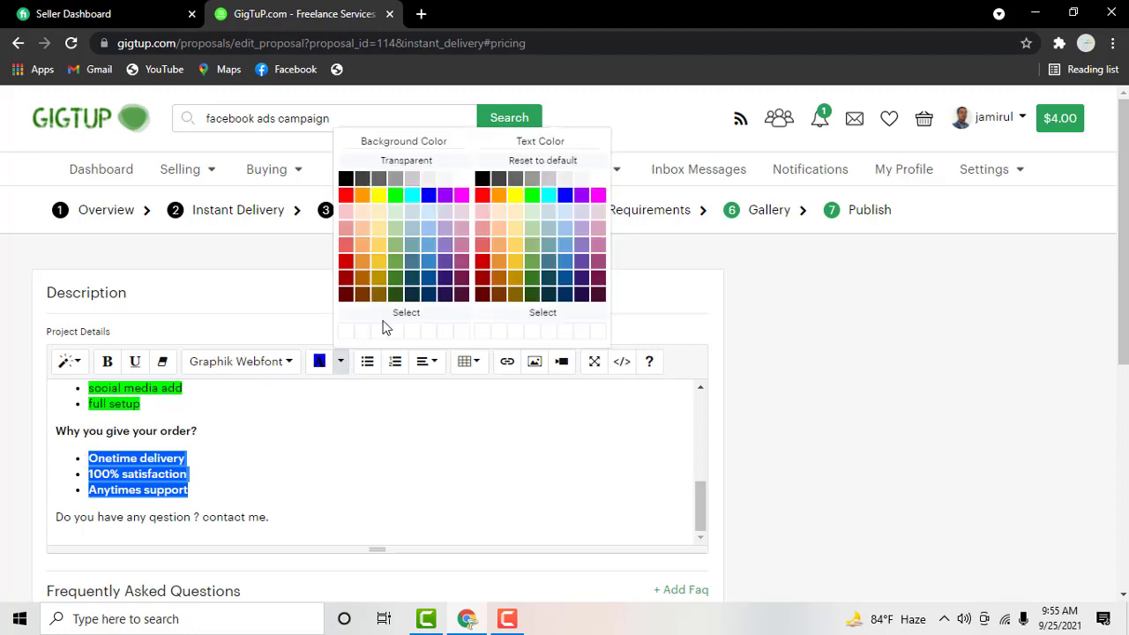
left_click(395, 194)
left_click(279, 401)
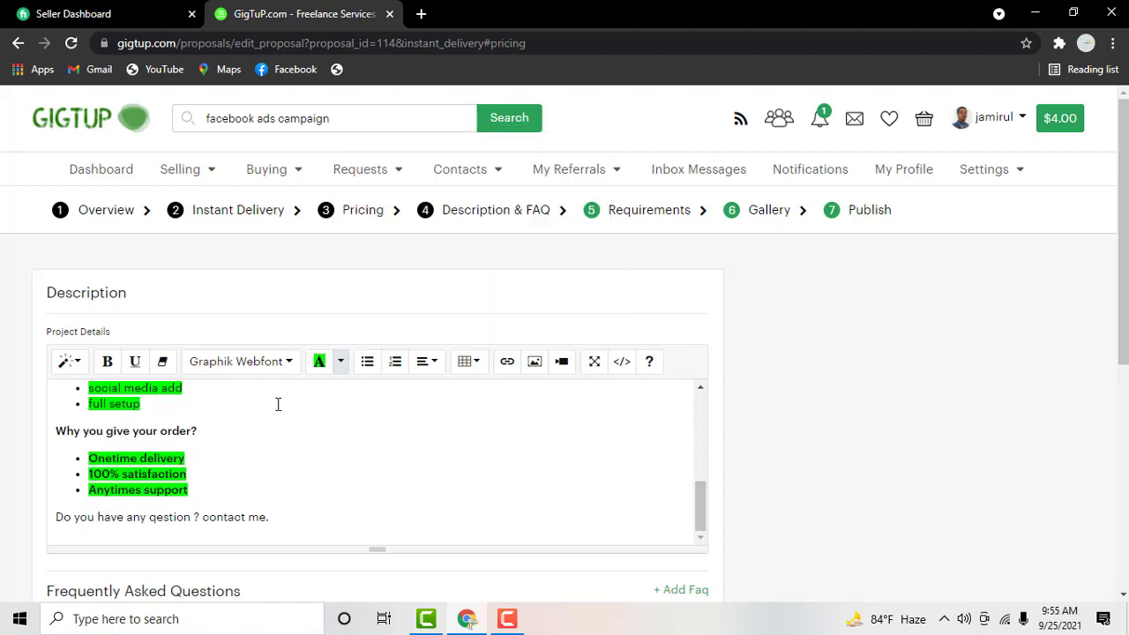
scroll(262, 444, "up", 2)
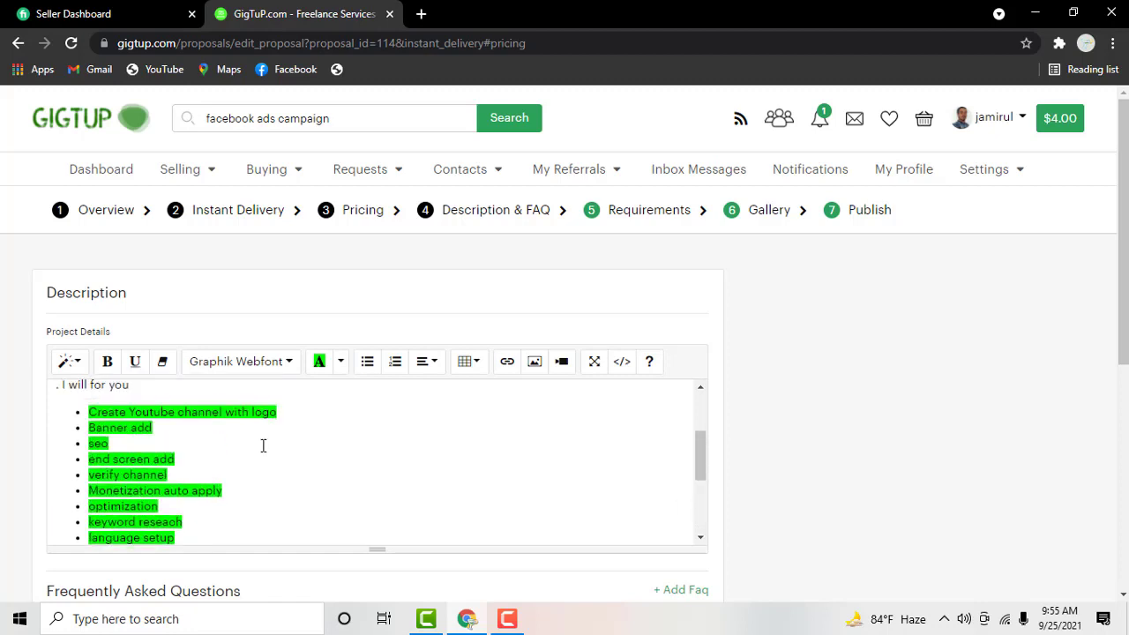
scroll(262, 444, "down", 1)
mouse_move(146, 489)
left_mouse_down()
mouse_move(112, 472)
mouse_move(93, 441)
left_mouse_up()
scroll(323, 445, "up", 2)
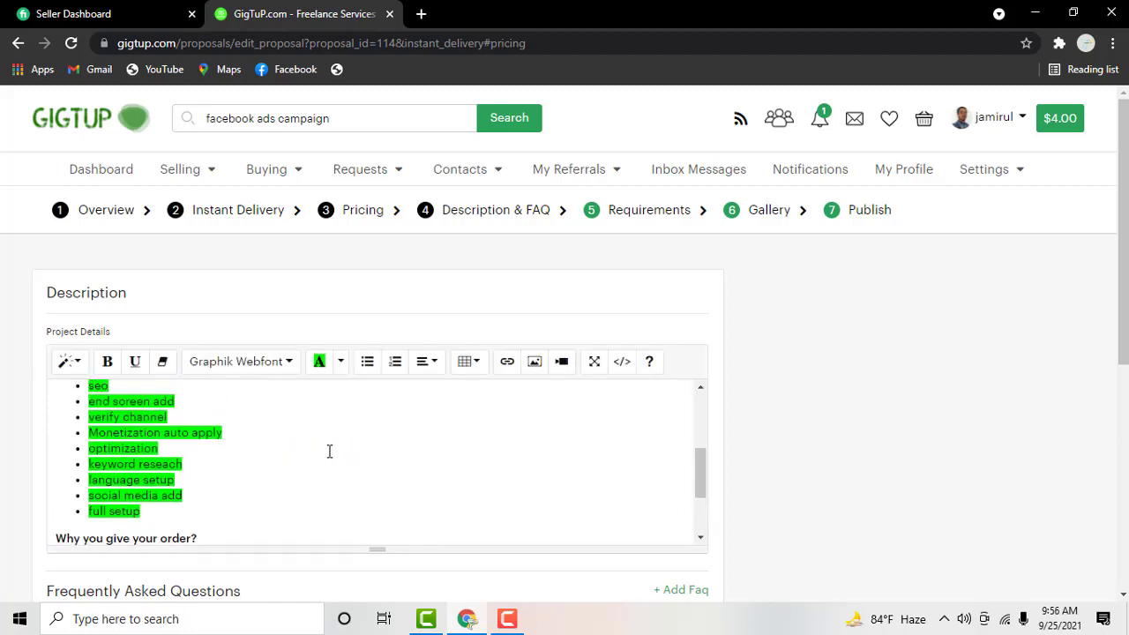
scroll(323, 445, "down", 2)
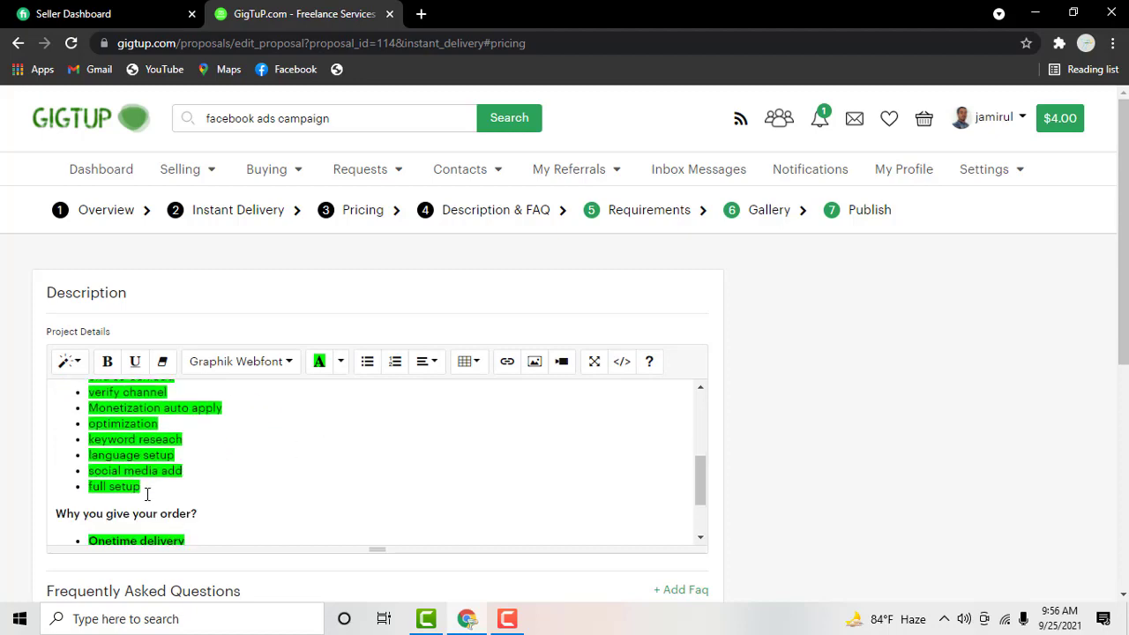
mouse_move(146, 490)
left_mouse_down()
mouse_move(77, 386)
mouse_move(87, 517)
left_mouse_up()
left_click(84, 431)
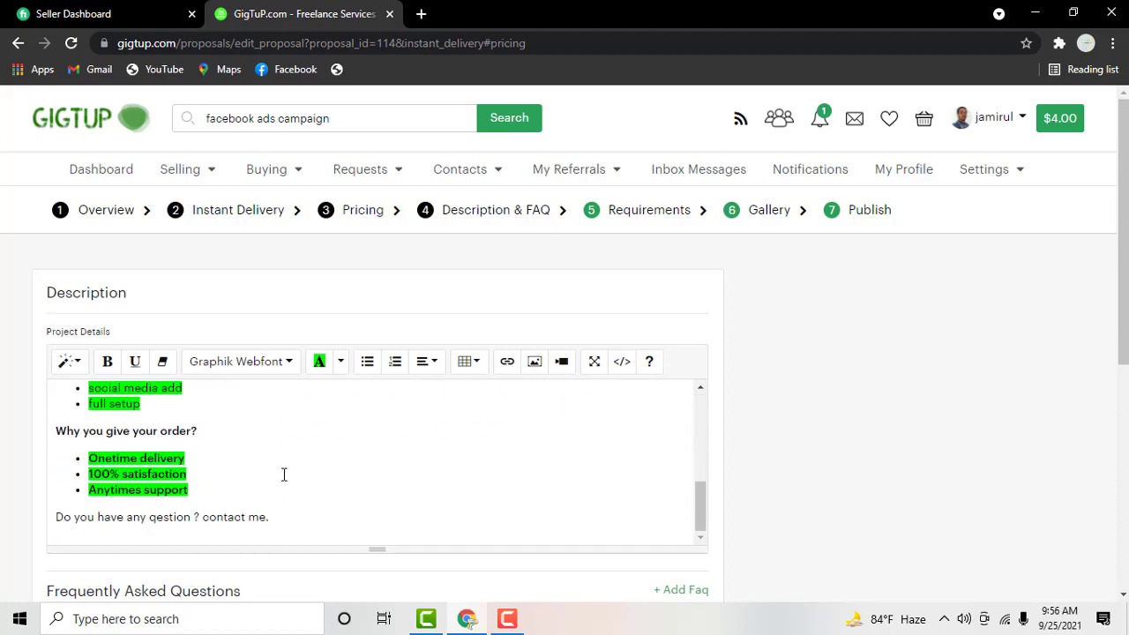
left_click_drag(101, 405, 98, 388)
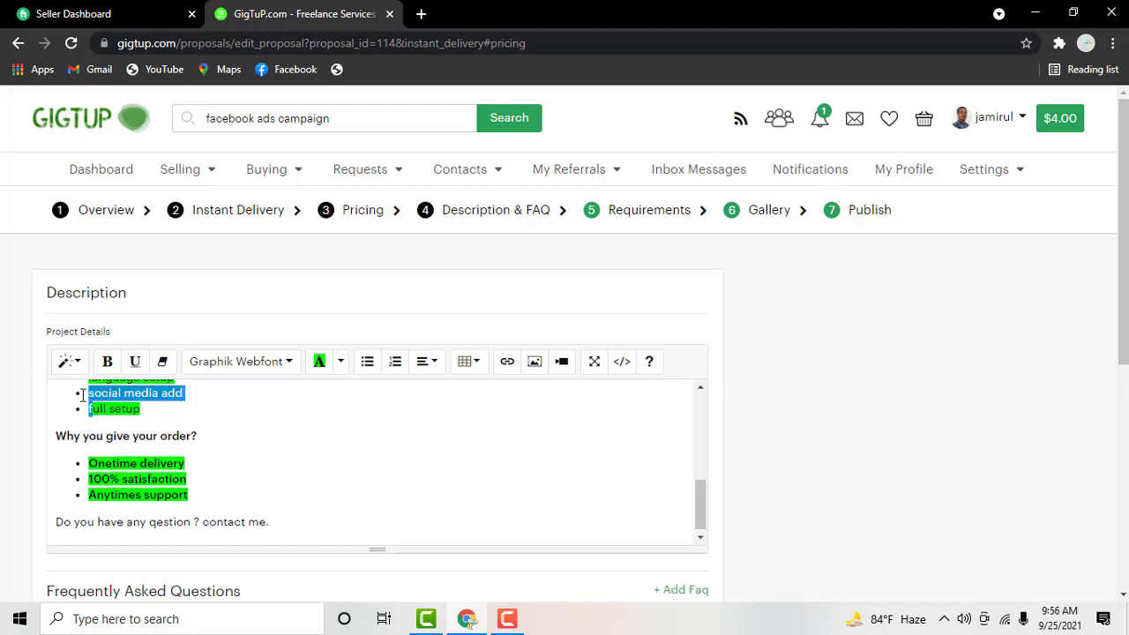
scroll(206, 477, "up", 3)
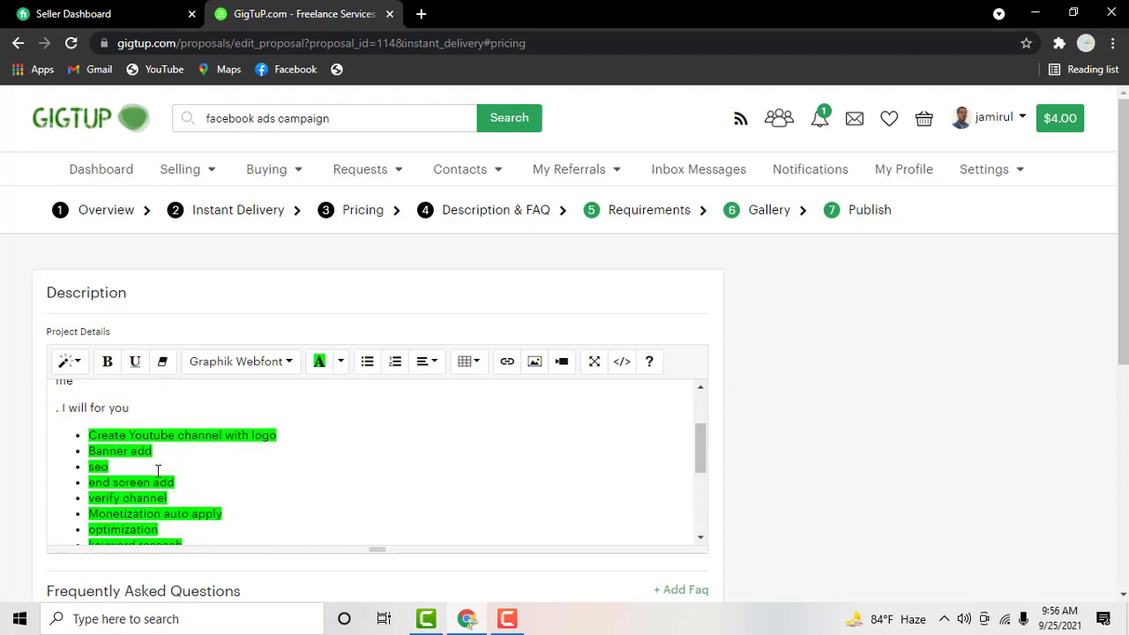
mouse_move(87, 434)
left_mouse_down()
mouse_move(179, 473)
mouse_move(227, 411)
left_mouse_up()
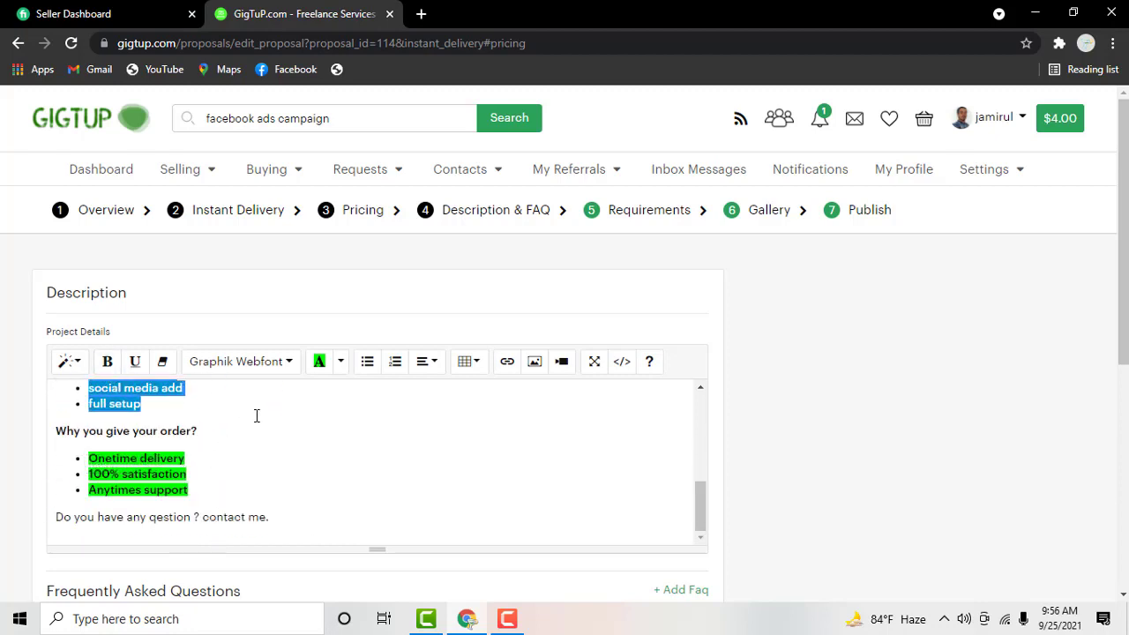
left_click(278, 415)
scroll(294, 451, "up", 3)
Make the 'I will for you' line bold
scroll(296, 451, "up", 2)
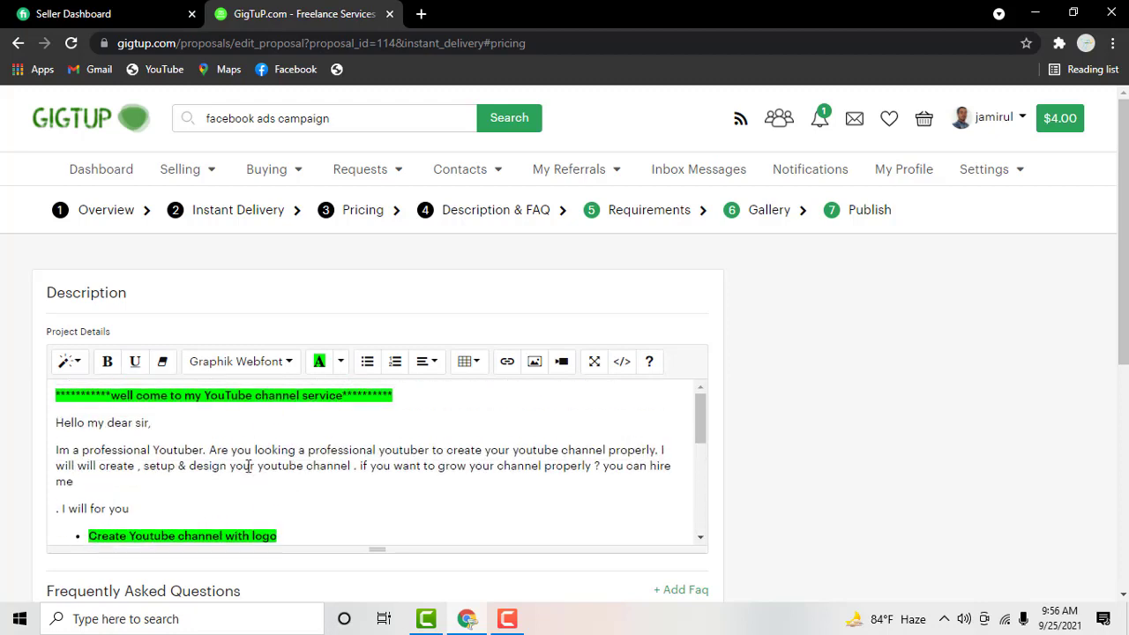
left_click_drag(130, 509, 62, 508)
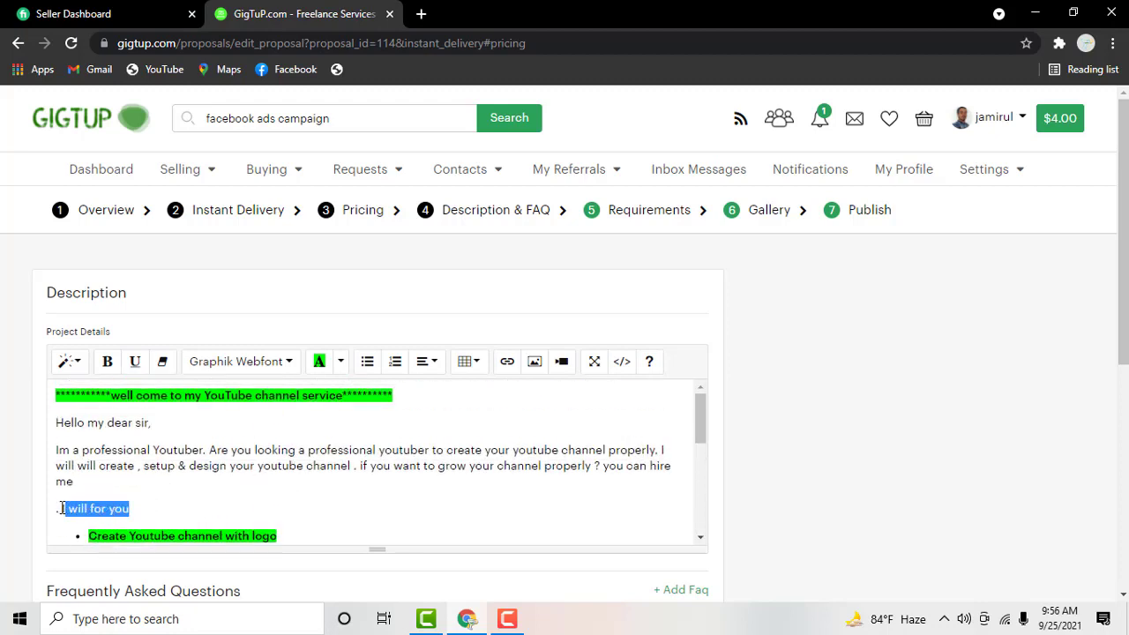
left_click(111, 363)
left_click(92, 517)
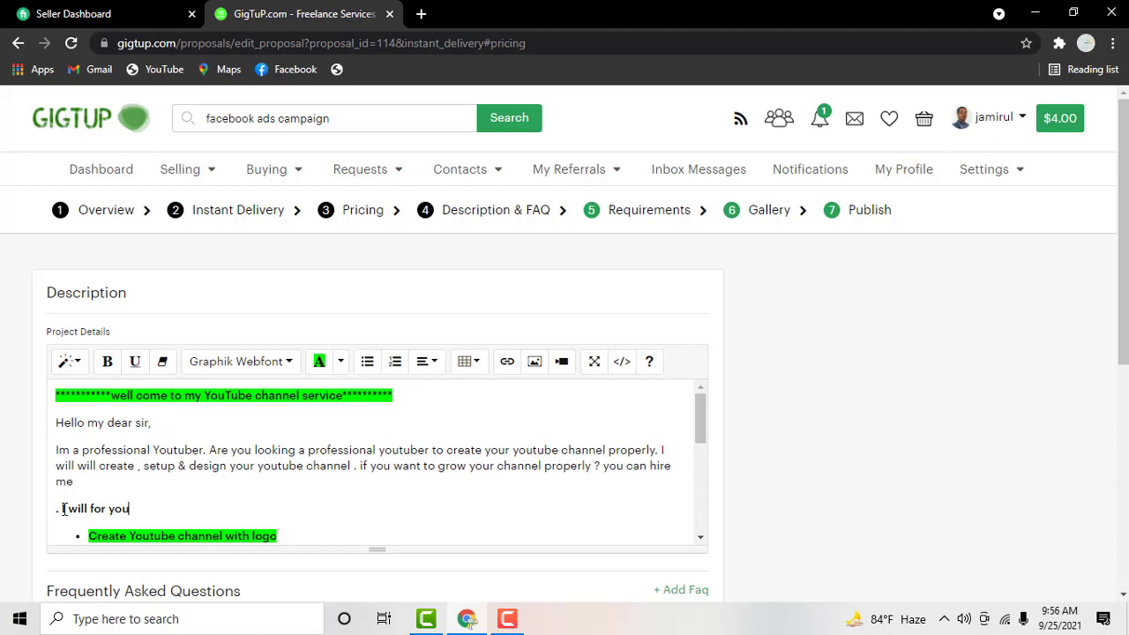
End the intro with 'me.' and keep 'I will for you' on its own line
type(".")
key("BackSpace")
key("BackSpace")
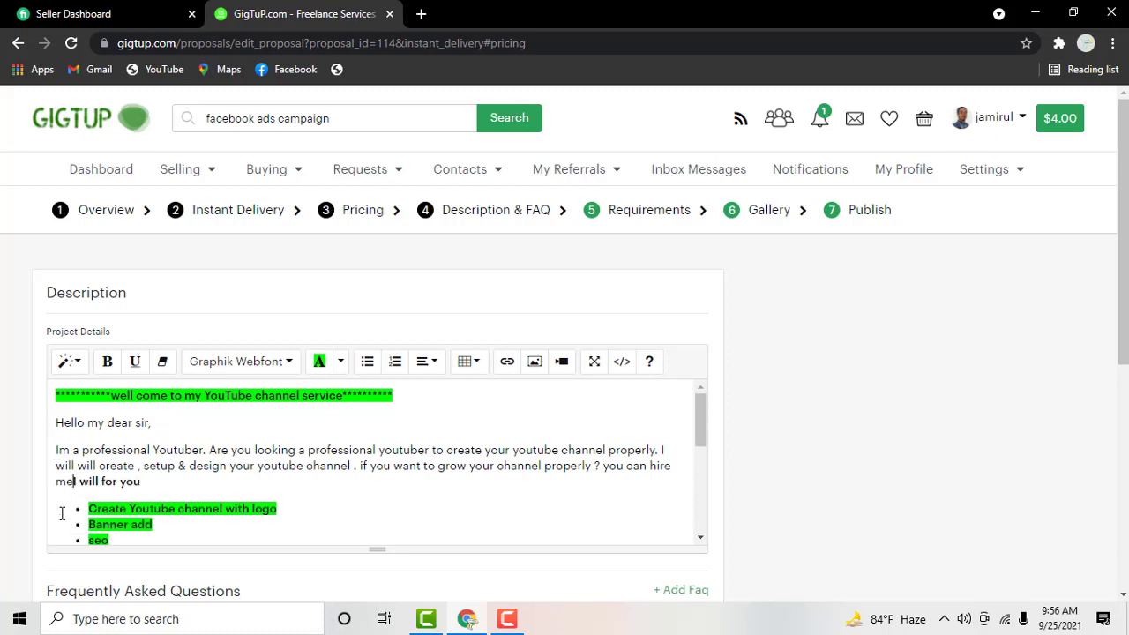
key("Return")
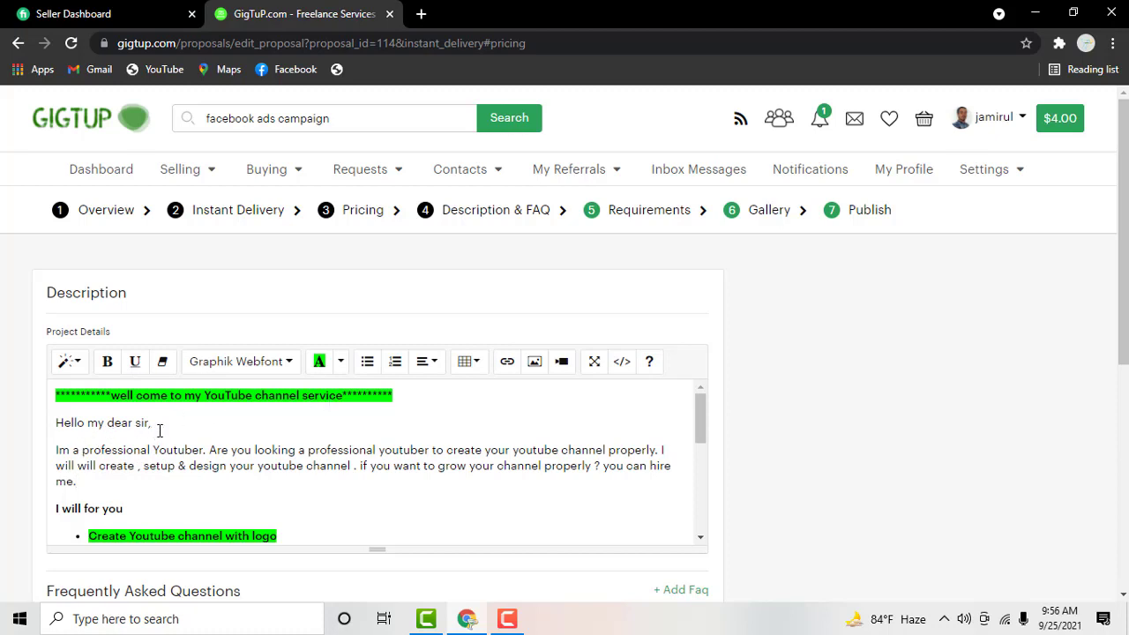
Bold the greeting 'Hello my dear sir,' and delete the repeated 'will' before 'create'
left_click_drag(158, 422, 29, 432)
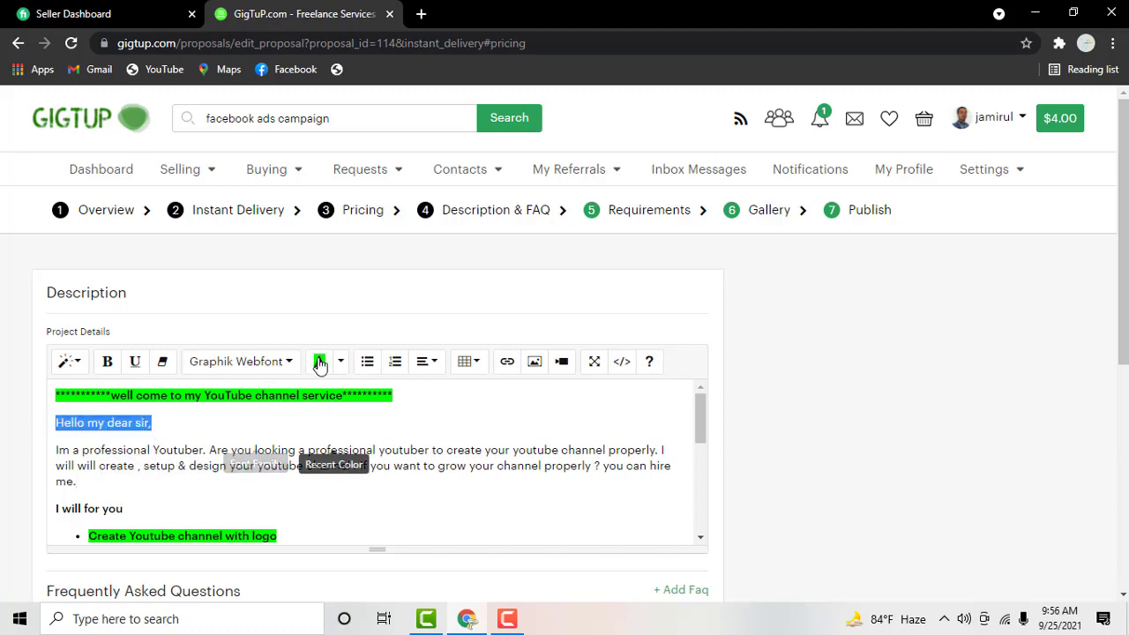
left_click(106, 362)
left_click(251, 431)
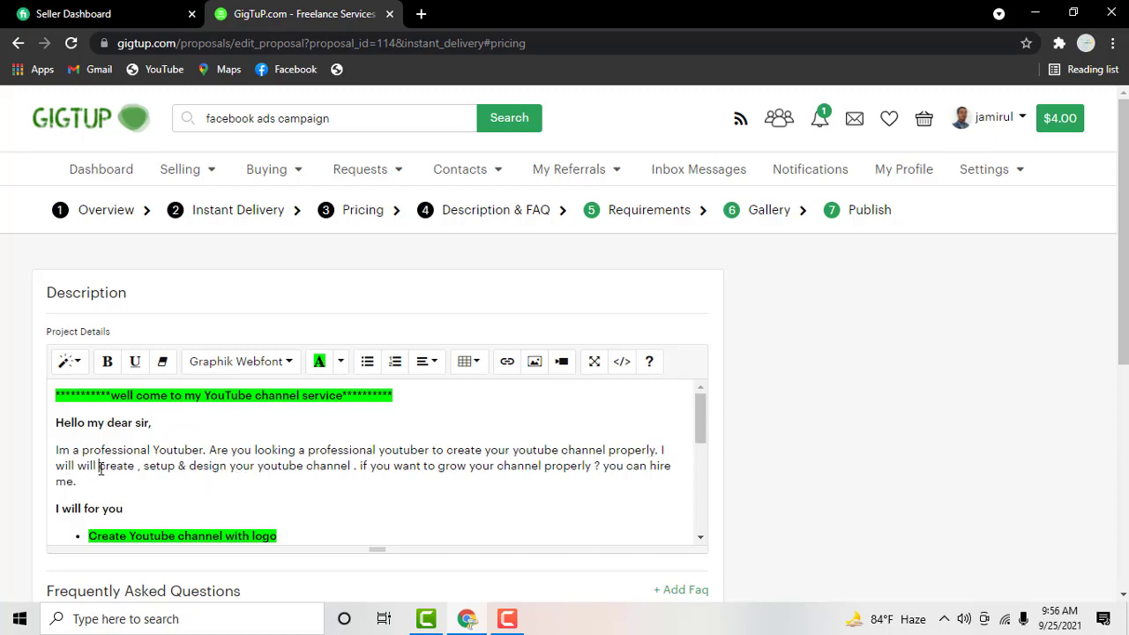
key("BackSpace")
key("BackSpace")
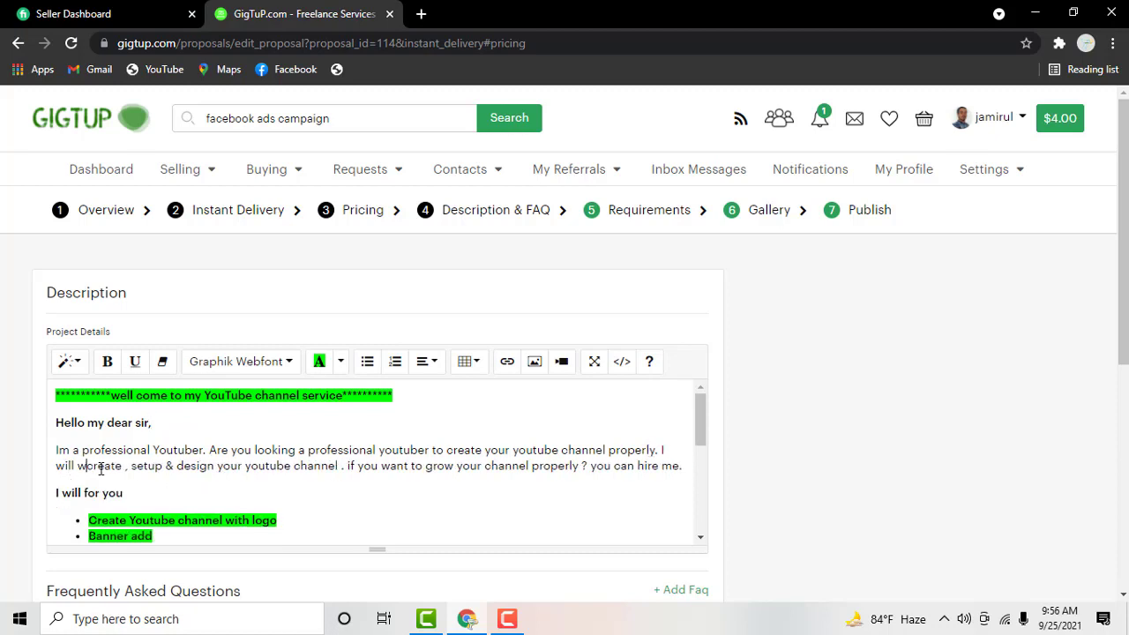
key("BackSpace")
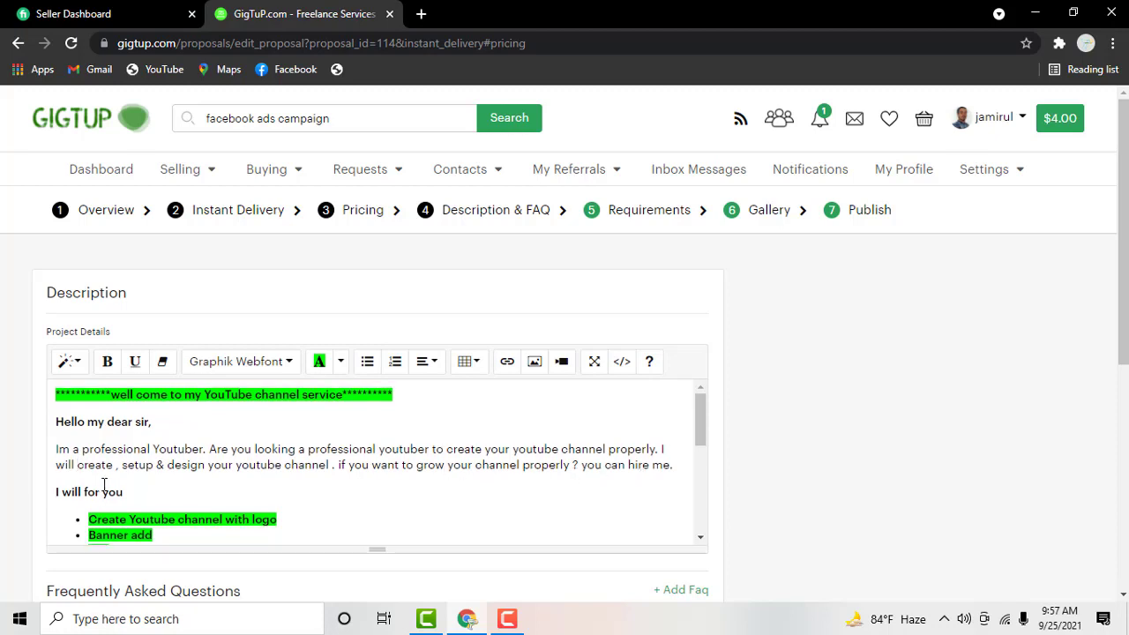
Bold the closing contact line at the end of the description
scroll(106, 481, "down", 5)
scroll(173, 481, "down", 1)
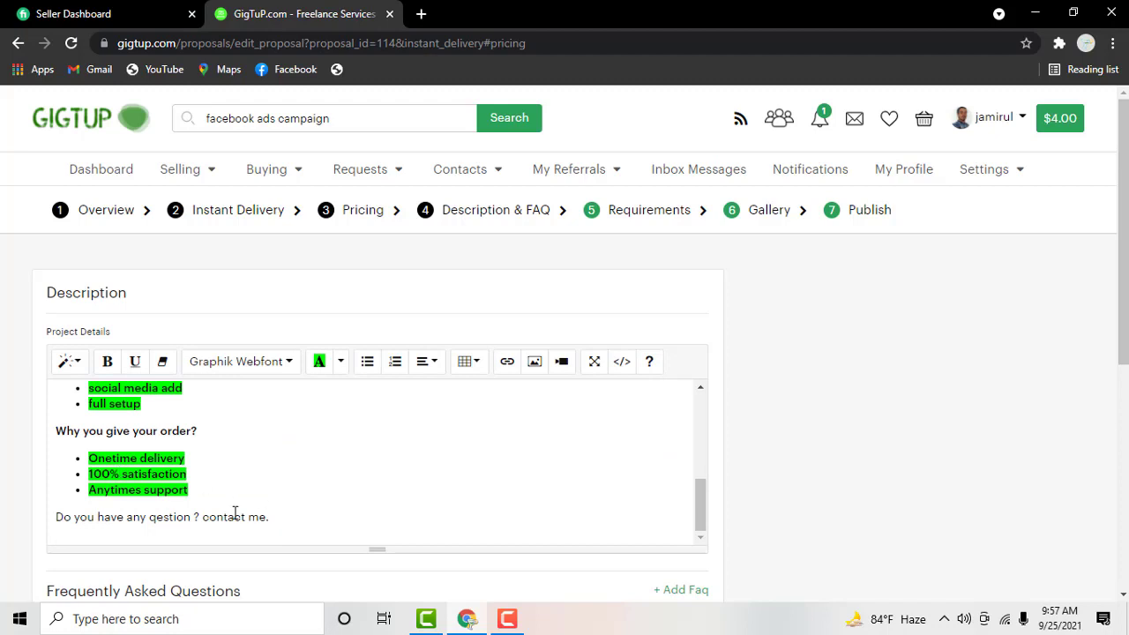
left_click_drag(273, 517, 53, 497)
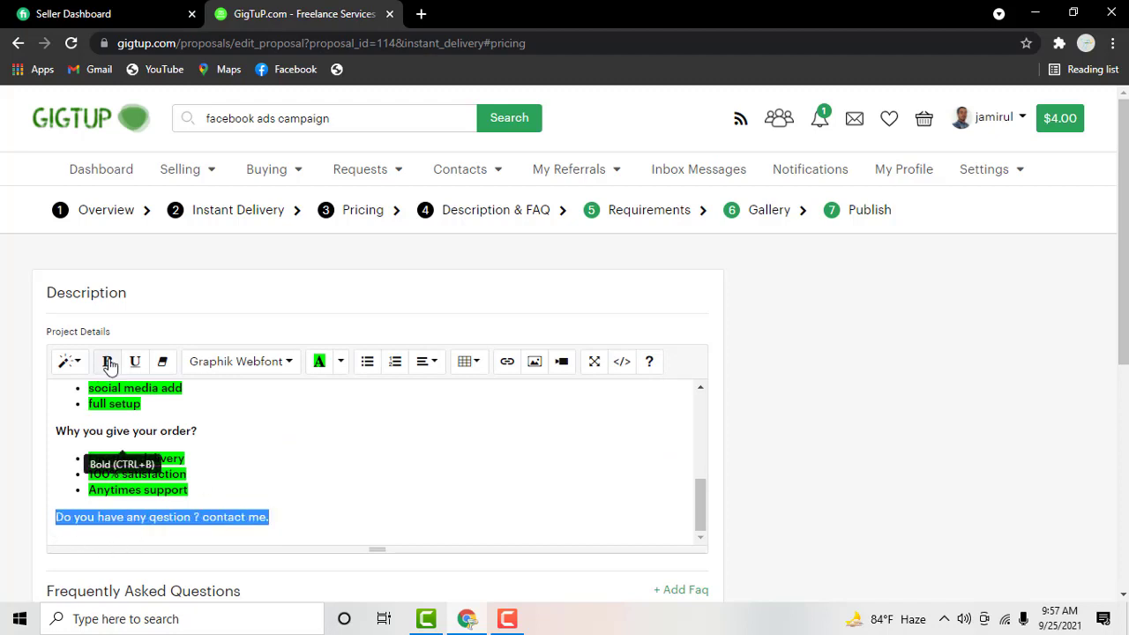
left_click(255, 430)
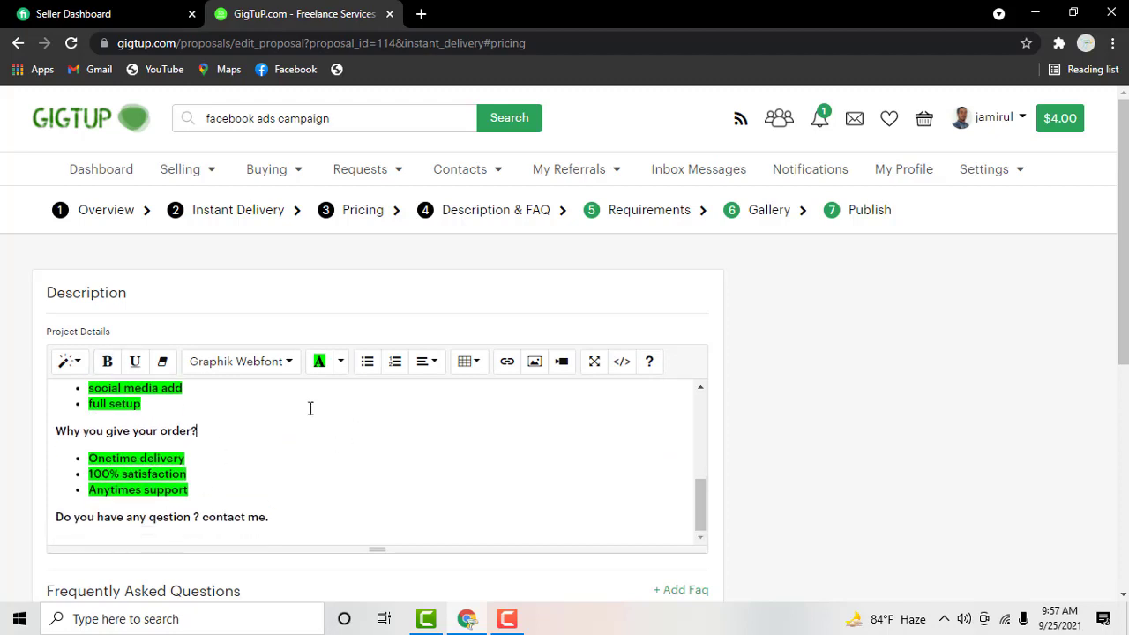
scroll(255, 287, "down", 3)
scroll(308, 292, "up", 3)
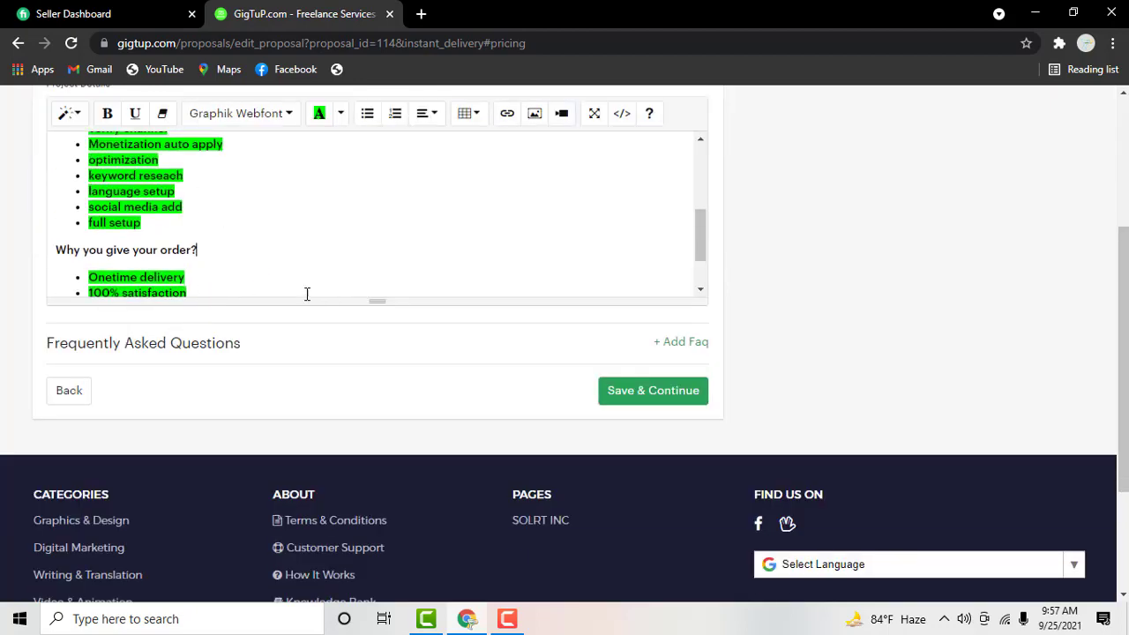
scroll(244, 219, "up", 3)
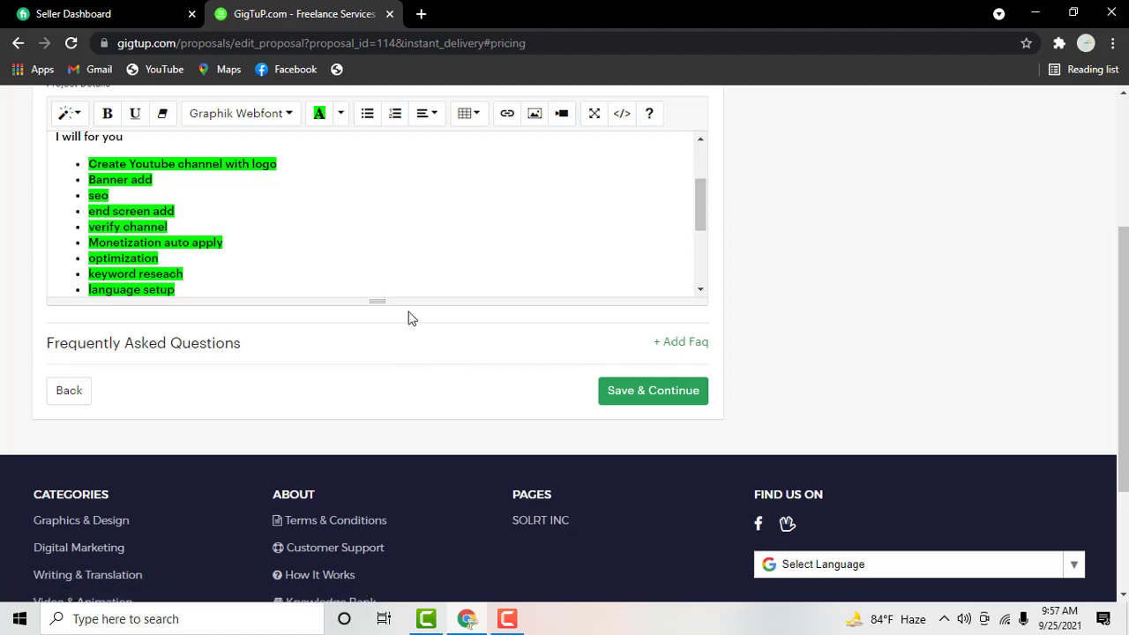
scroll(1, 316, "up", 1)
scroll(2, 316, "up", 2)
scroll(259, 398, "down", 1)
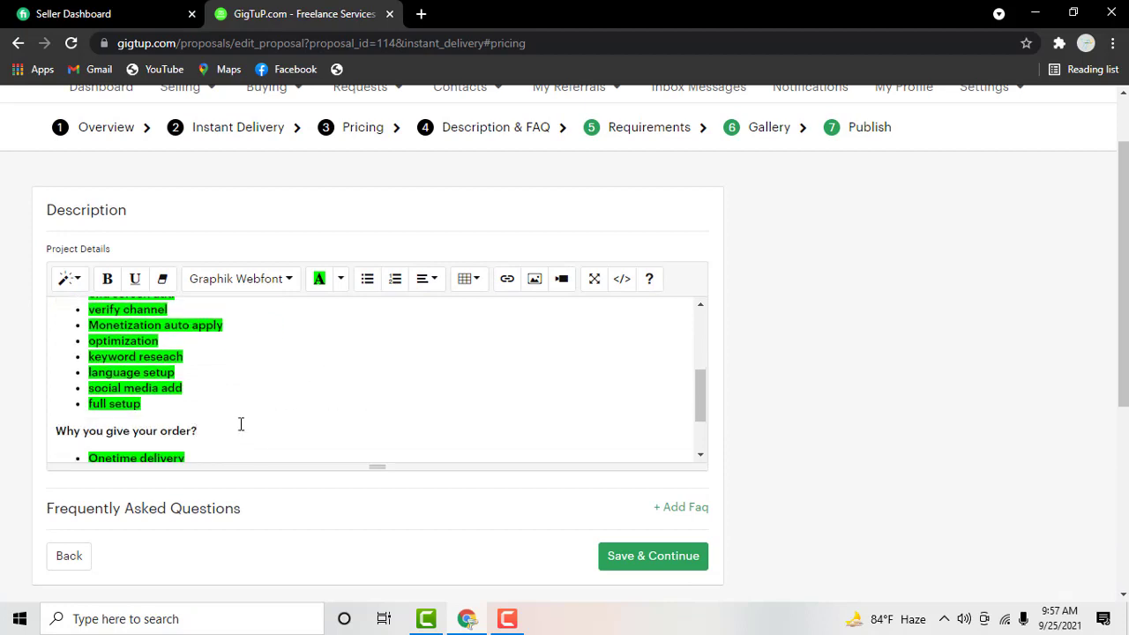
scroll(273, 453, "down", 1)
scroll(542, 474, "down", 2)
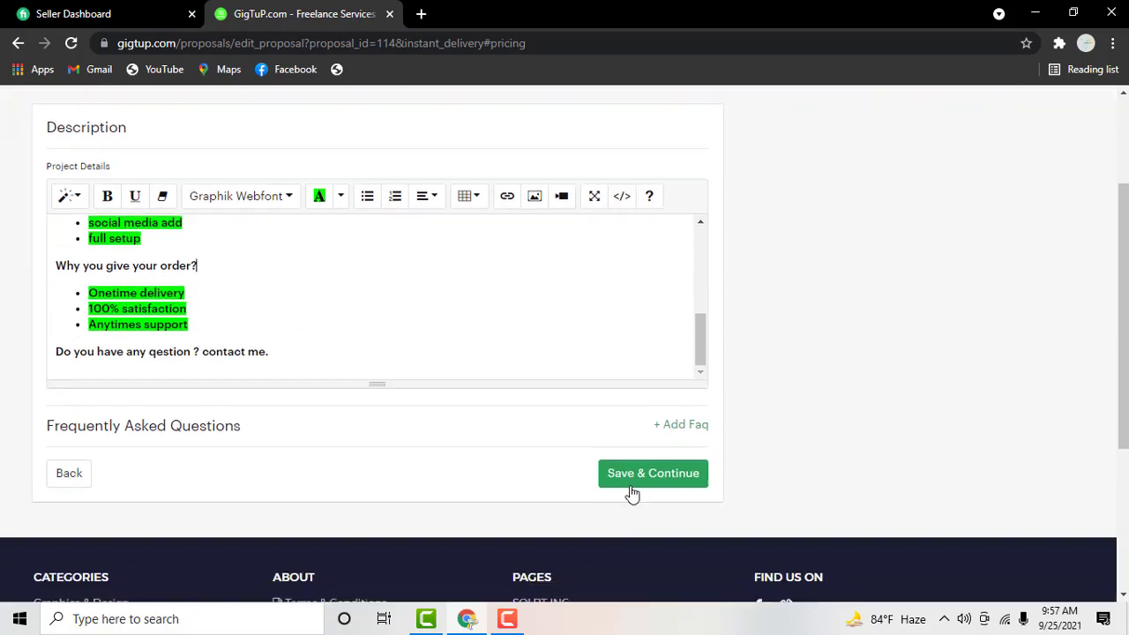
Save the description details and advance to the optional Requirements step
left_click(631, 477)
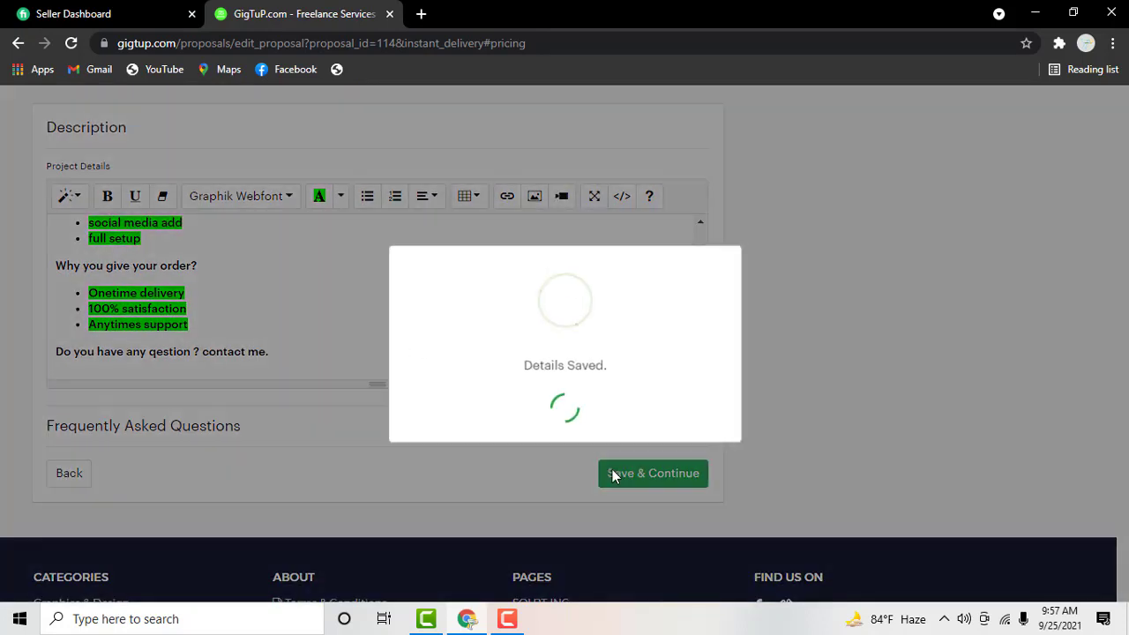
scroll(293, 394, "up", 4)
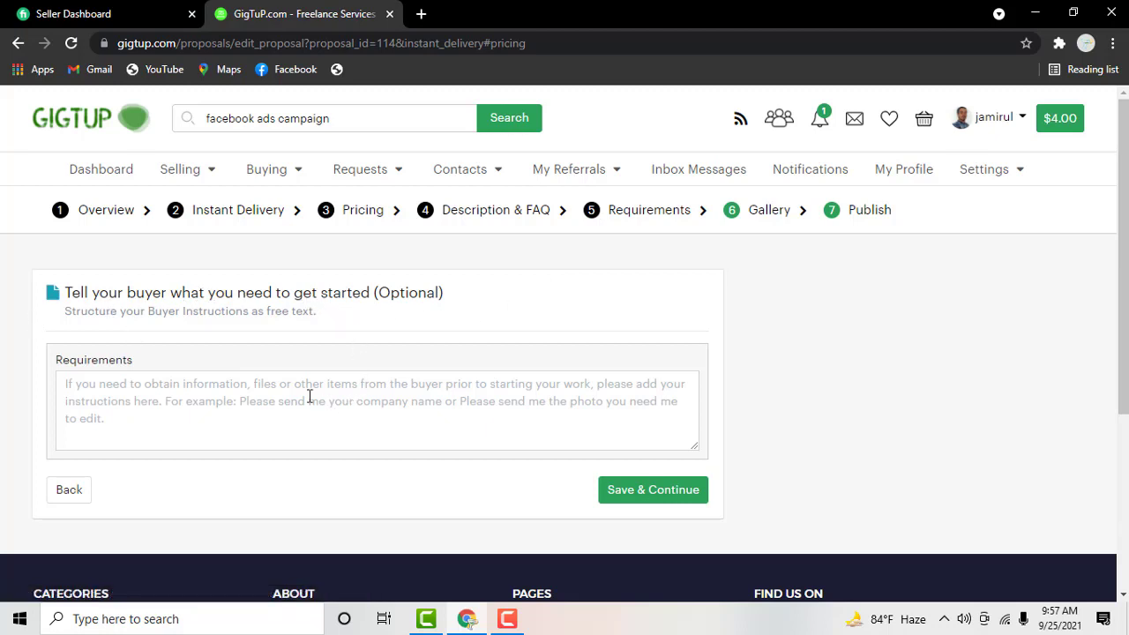
Enter numbered buyer requirements: Gmail login access, YouTube channel access, channel name, all project info
left_click(187, 386)
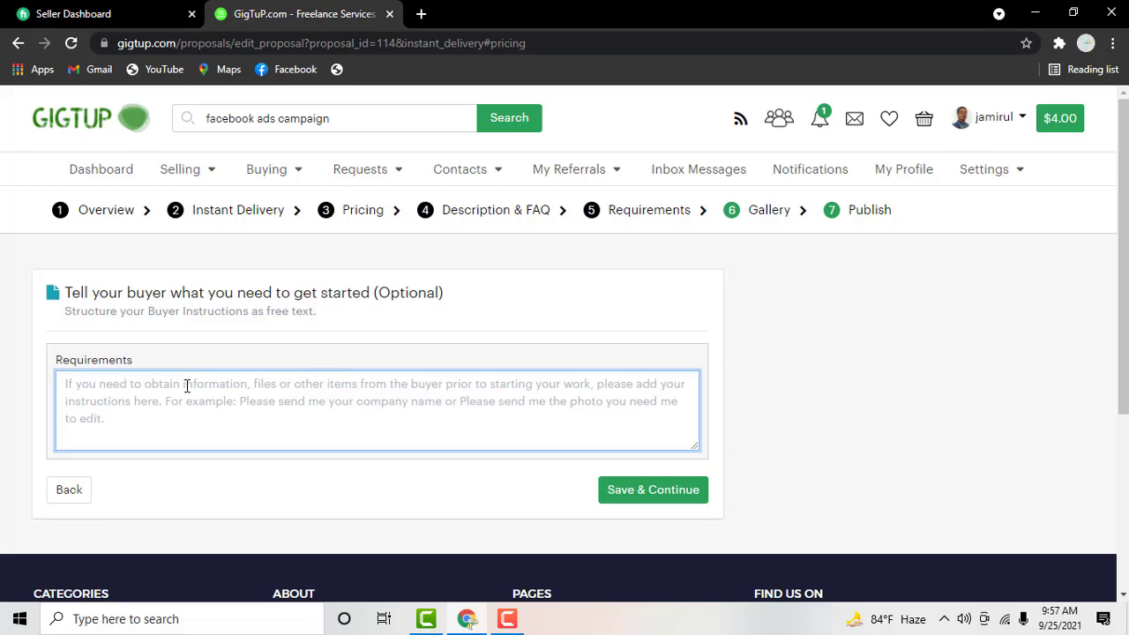
type("I.")
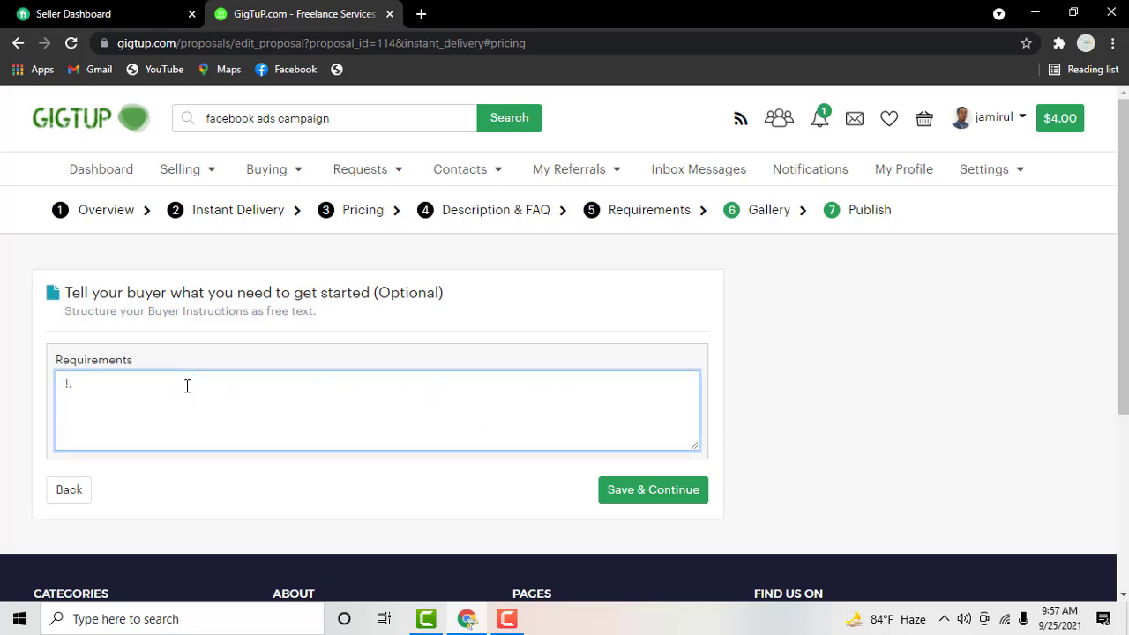
key("BackSpace")
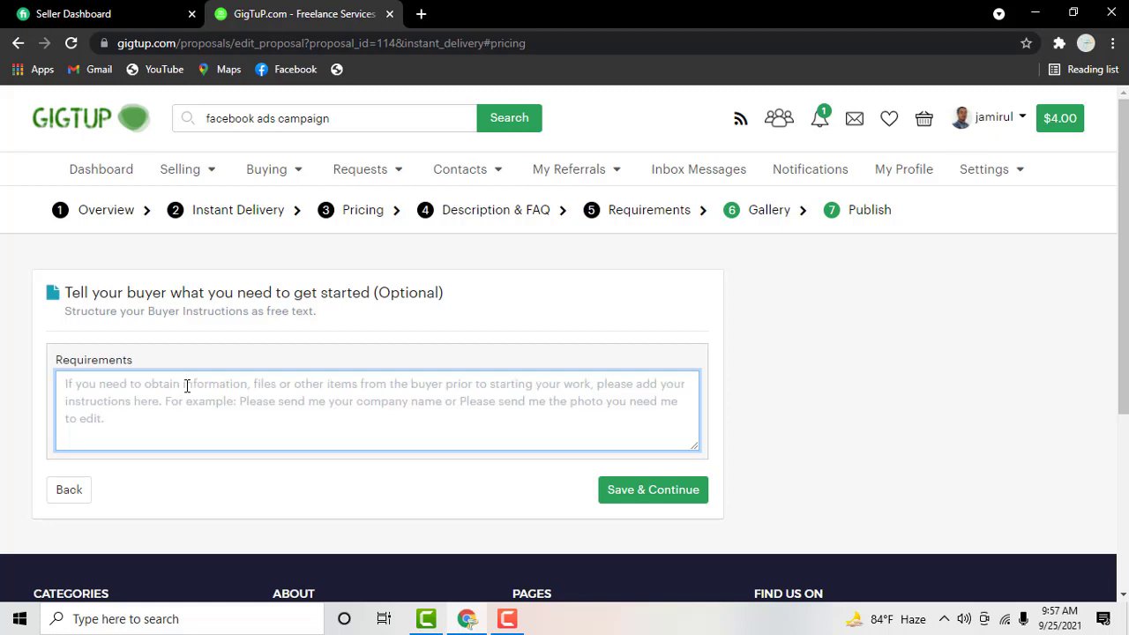
type("1.")
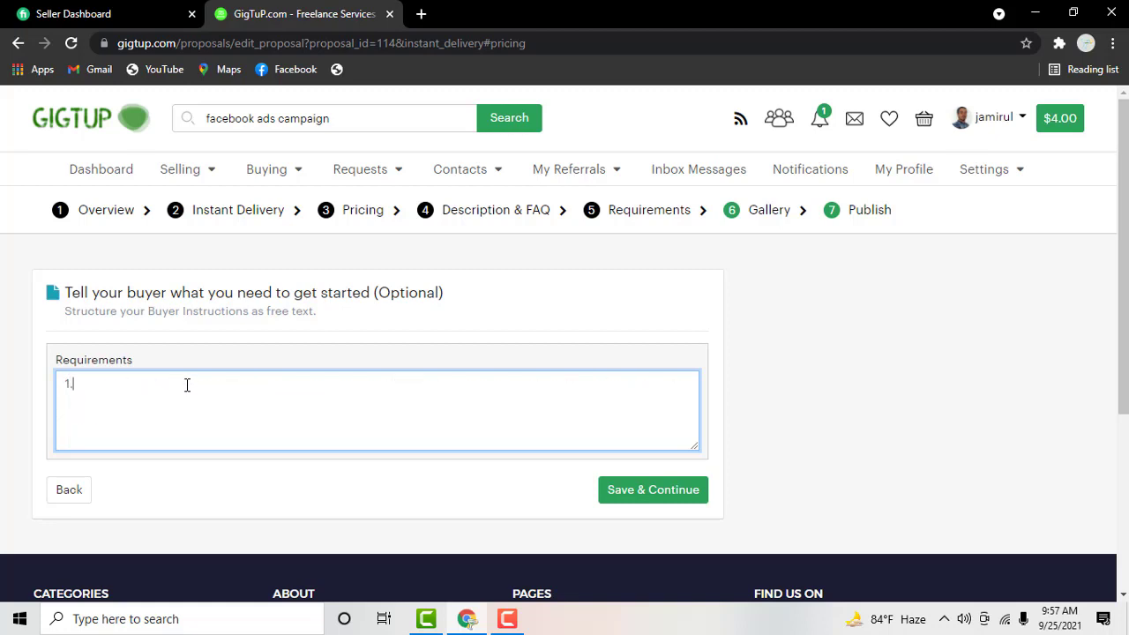
type("g")
type("iv")
type("e")
type("y")
type("ur")
type(" You")
type("T")
type("ube")
type("ca")
type("h")
type("nn")
type("ha")
type("nnel")
type("ar")
type("co")
key("BackSpace")
key("BackSpace")
key("BackSpace")
key("BackSpace")
key("BackSpace")
key("BackSpace")
type("g")
type("mail")
type(" log")
type("in")
type("g ")
type("acce")
type("give")
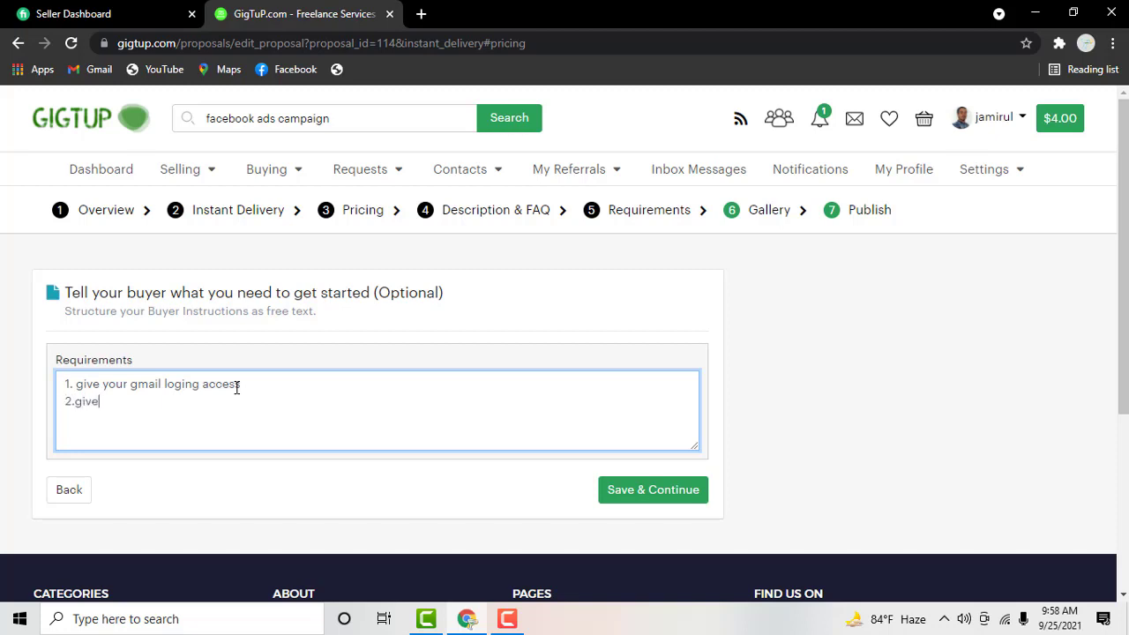
type(" your ")
type("y")
type("outub")
type("e cha")
type("nnel ")
type("access")
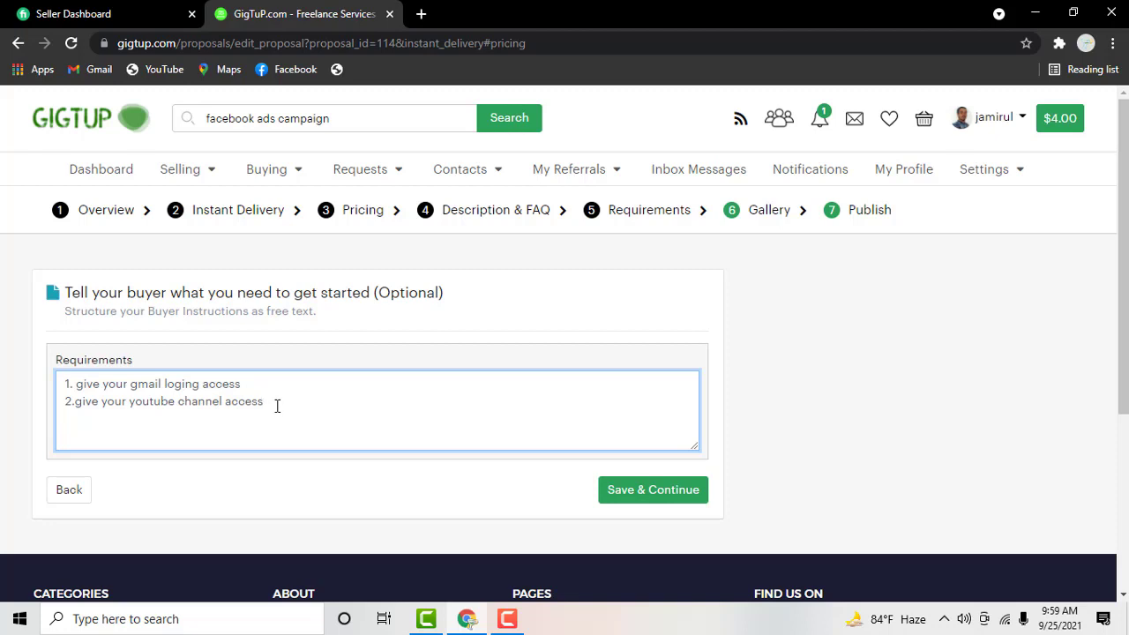
key("Return")
type("3.gi")
type("ve n")
type("a")
key("BackSpace")
type("o")
type("anne")
type(" name .")
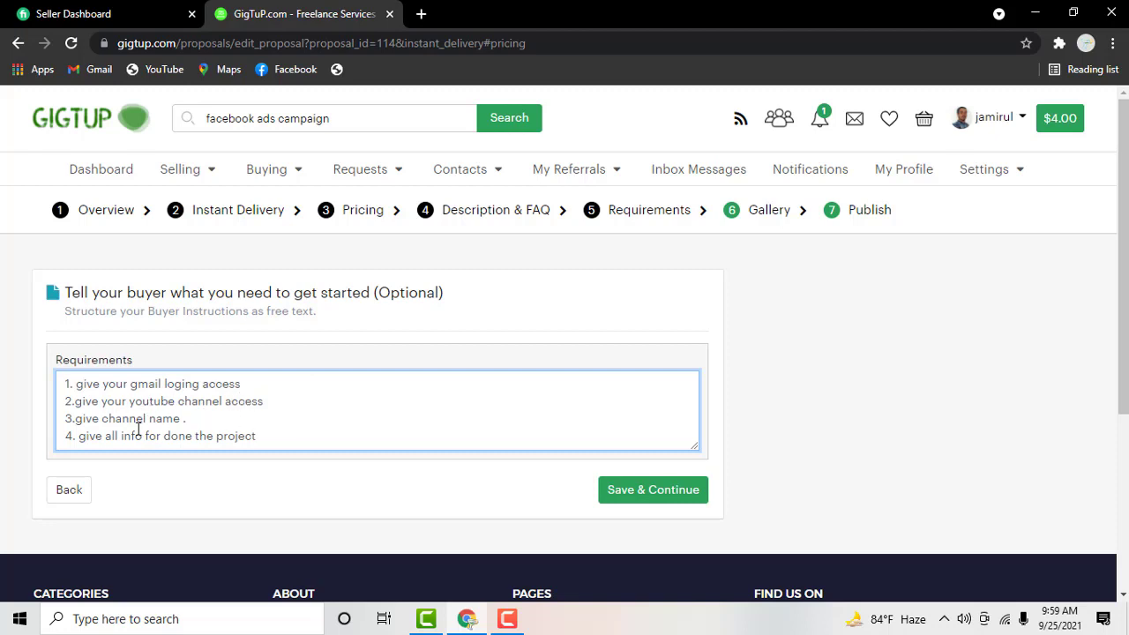
Save the requirements and load the 'Facebook ads campaign' image for the first gallery slot
left_click(643, 491)
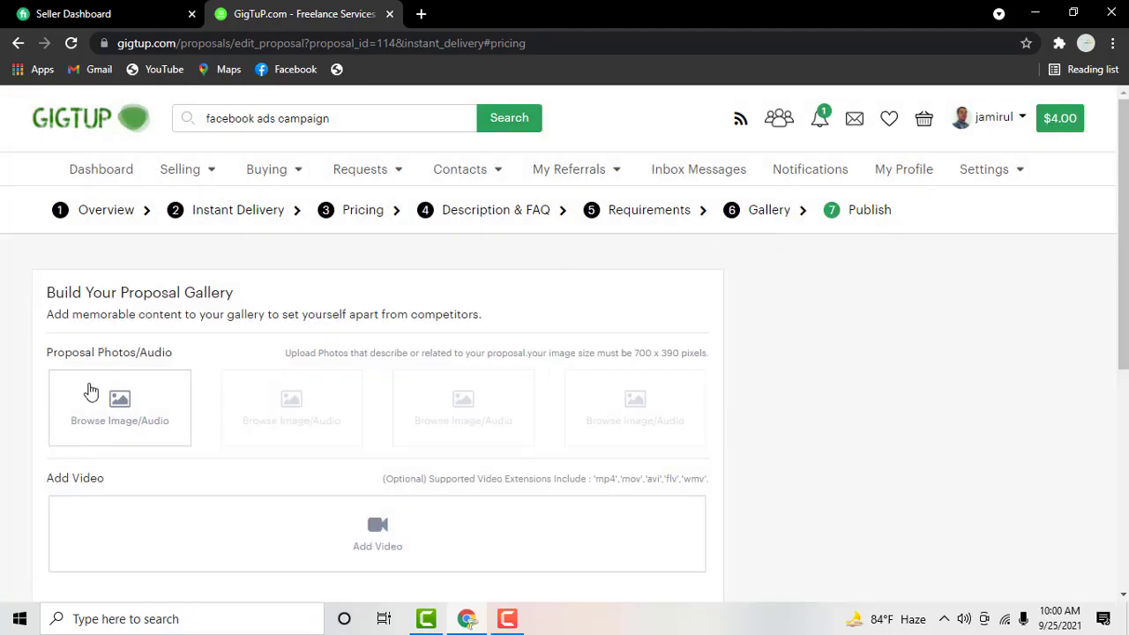
scroll(126, 310, "down", 2)
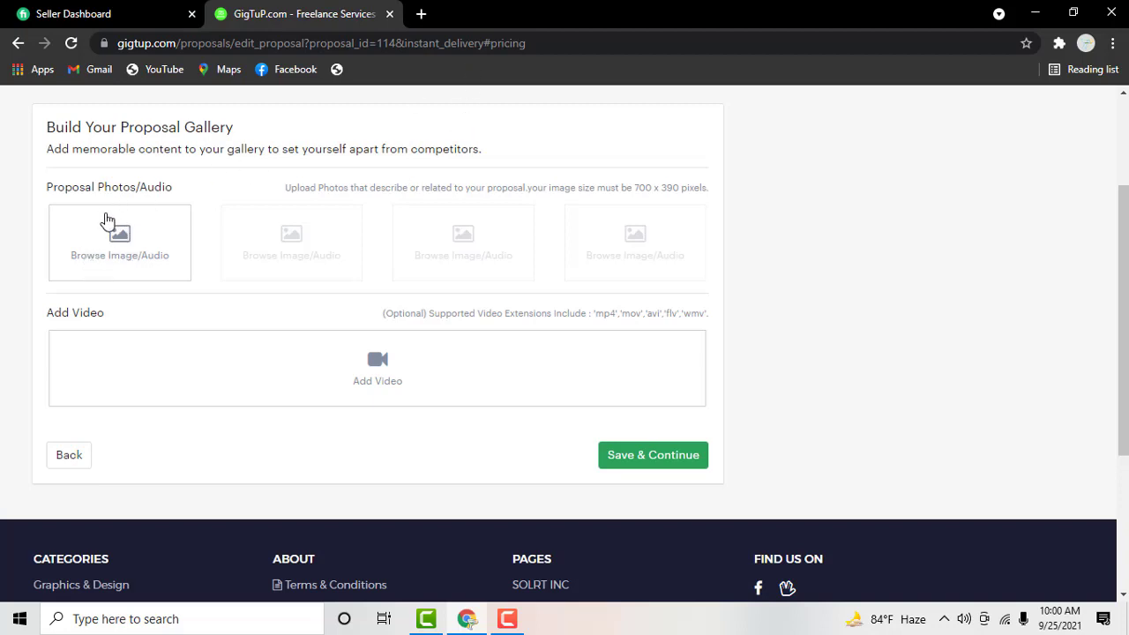
left_click(103, 252)
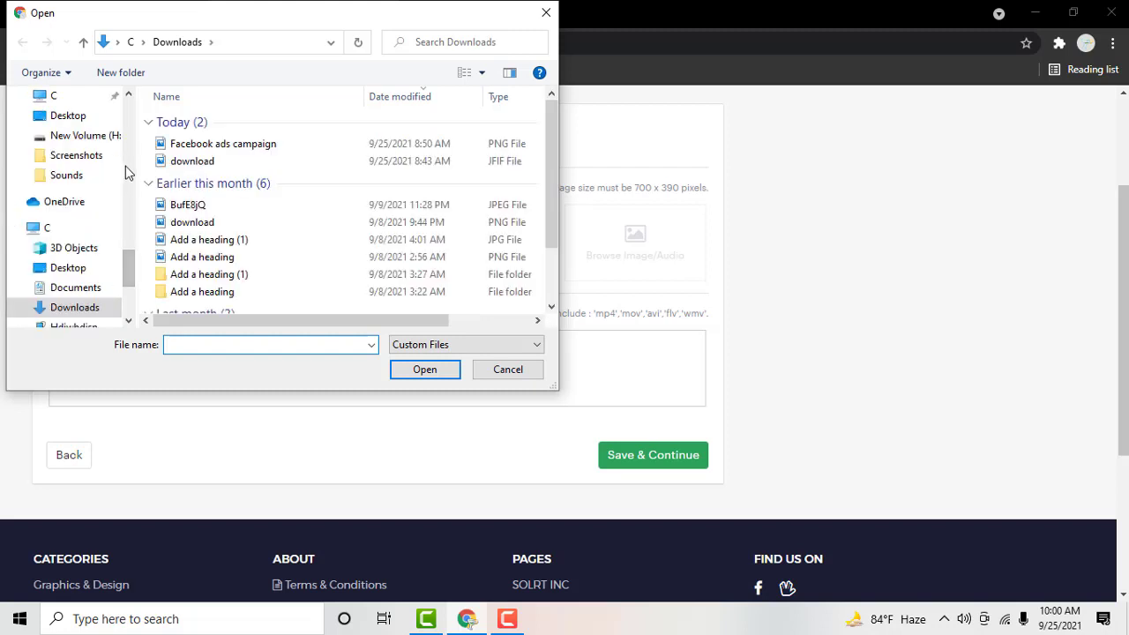
left_click(179, 147)
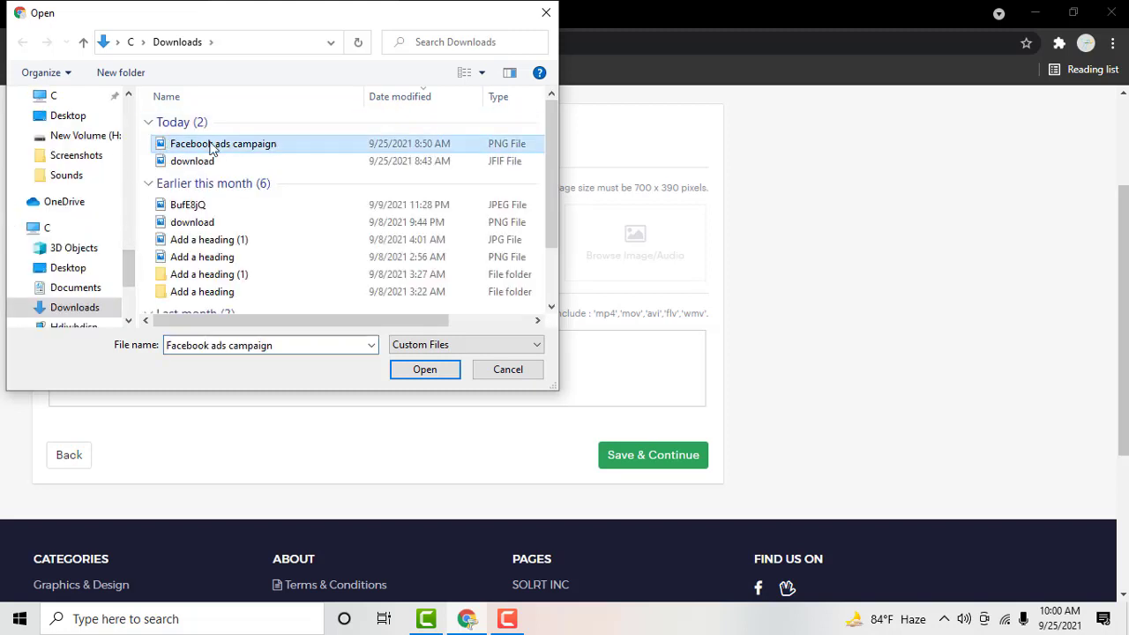
left_click(435, 370)
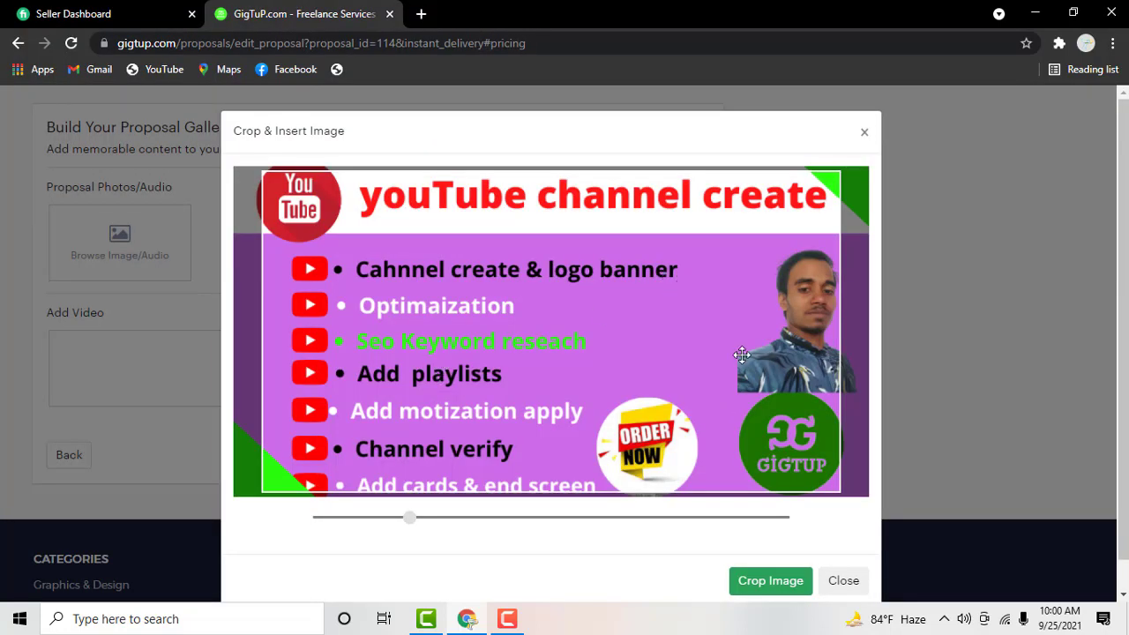
Reposition the image, zoom it fully out to fit, and crop it into the first gallery slot
mouse_move(726, 331)
left_mouse_down()
mouse_move(726, 348)
mouse_move(717, 336)
left_mouse_up()
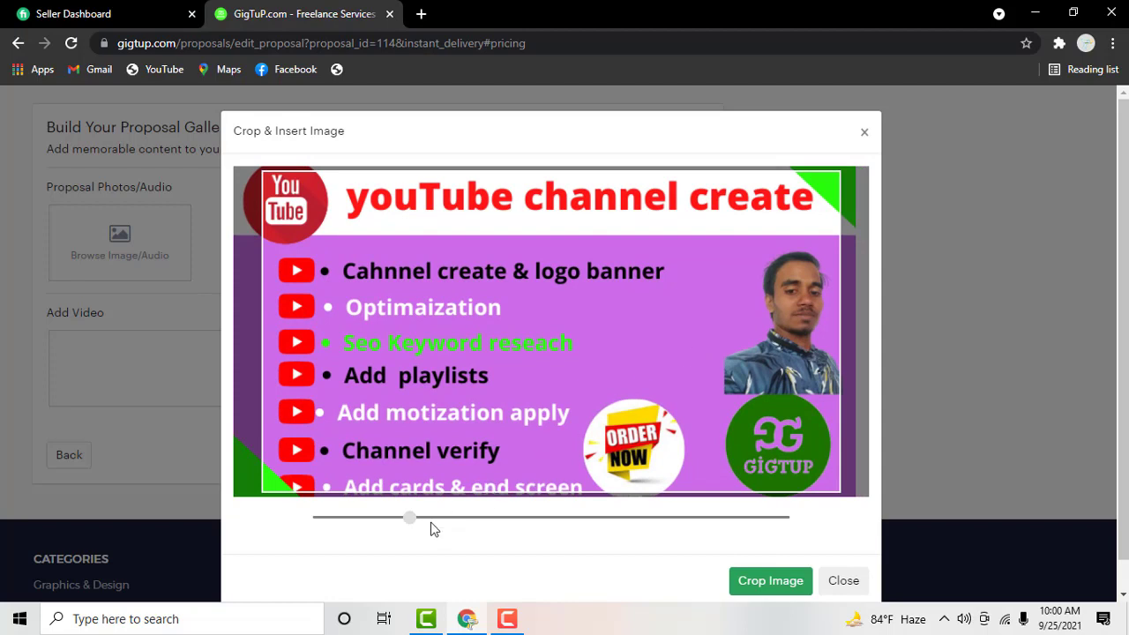
left_click_drag(410, 519, 317, 519)
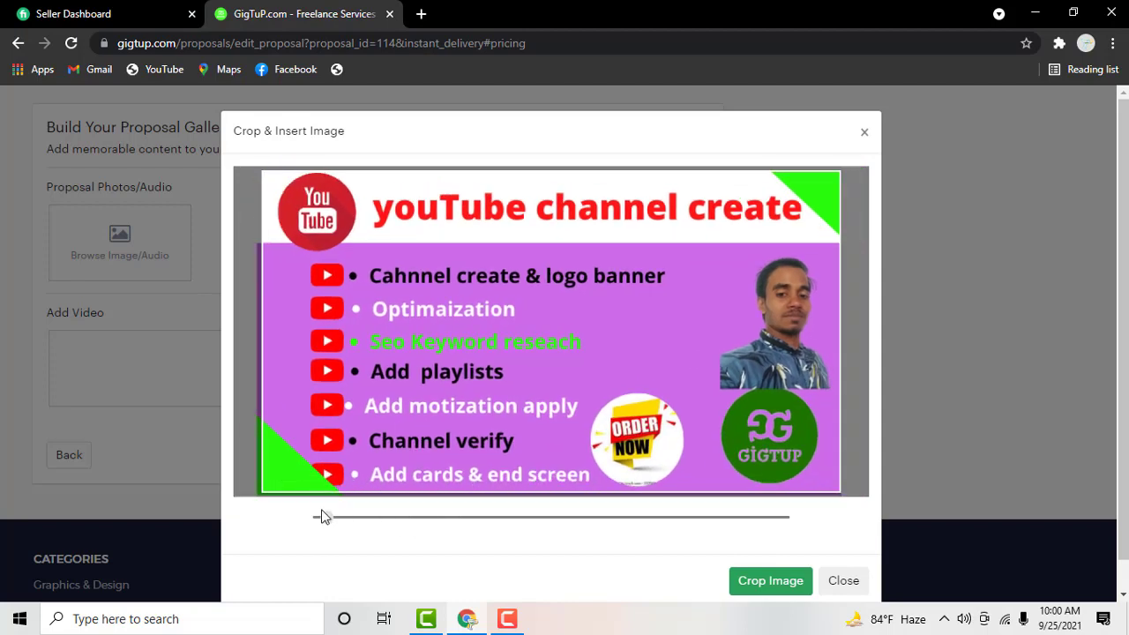
left_click(769, 580)
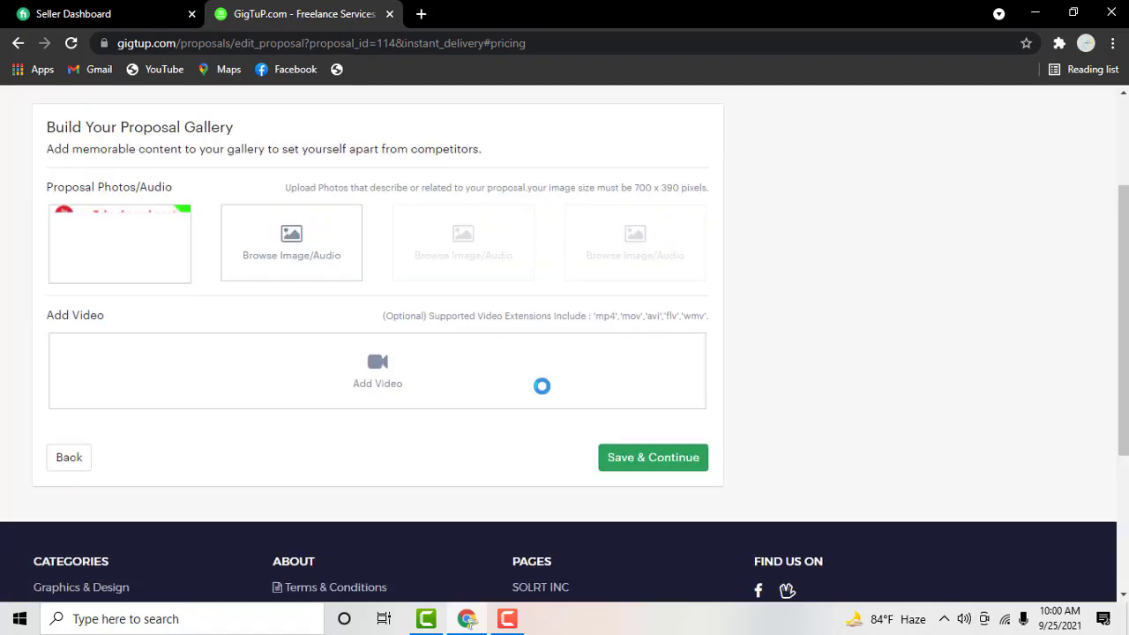
mouse_move(153, 280)
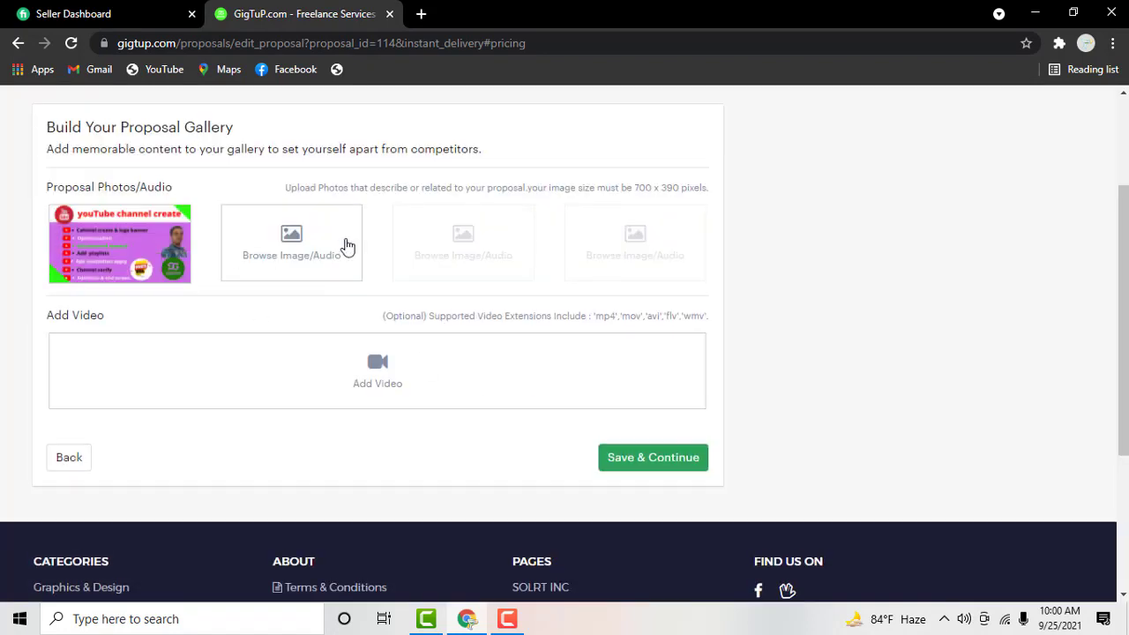
scroll(384, 266, "up", 1)
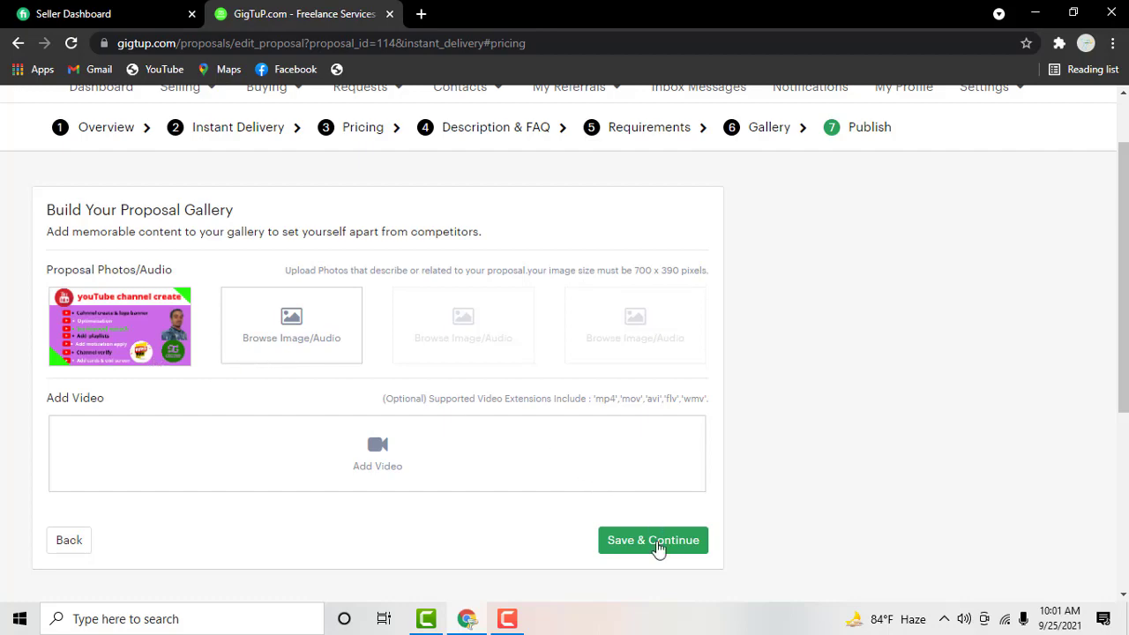
Save the gallery and publish the $20.00 YouTube channel proposal
left_click(658, 545)
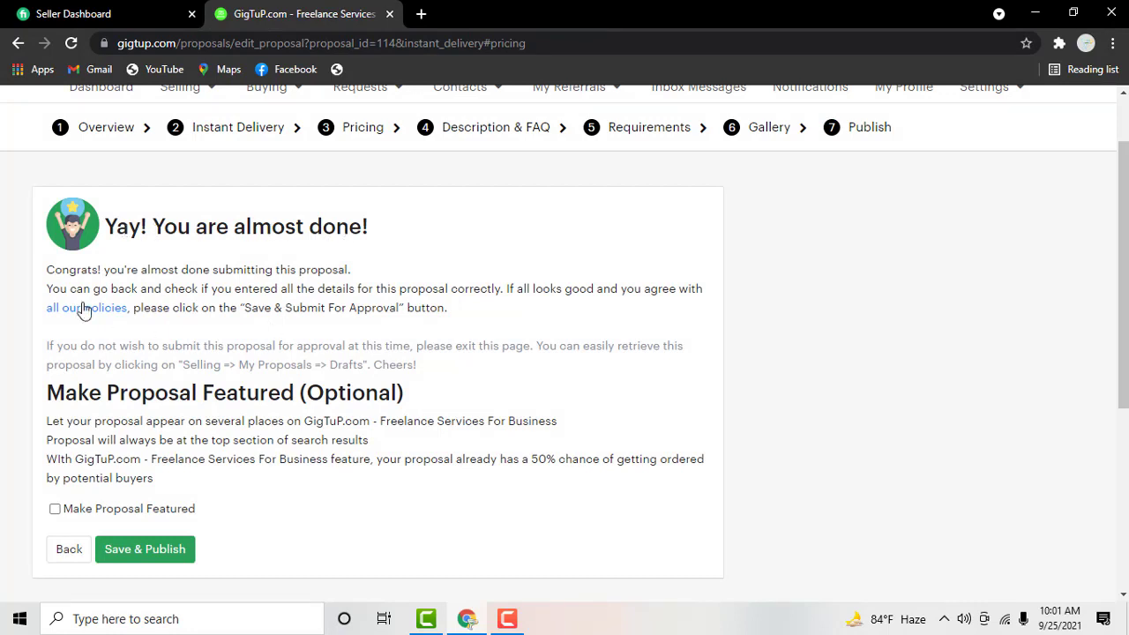
left_click(139, 563)
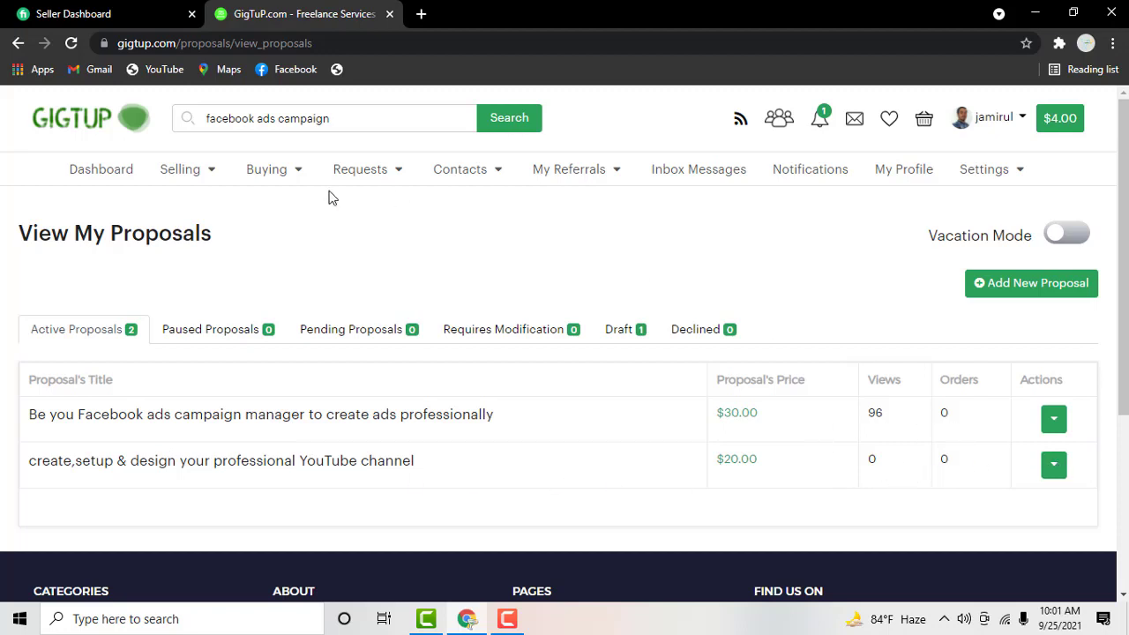
Replace the 'facebook ads campaign' query with a YouTube channel search and glance at results
left_click(380, 120)
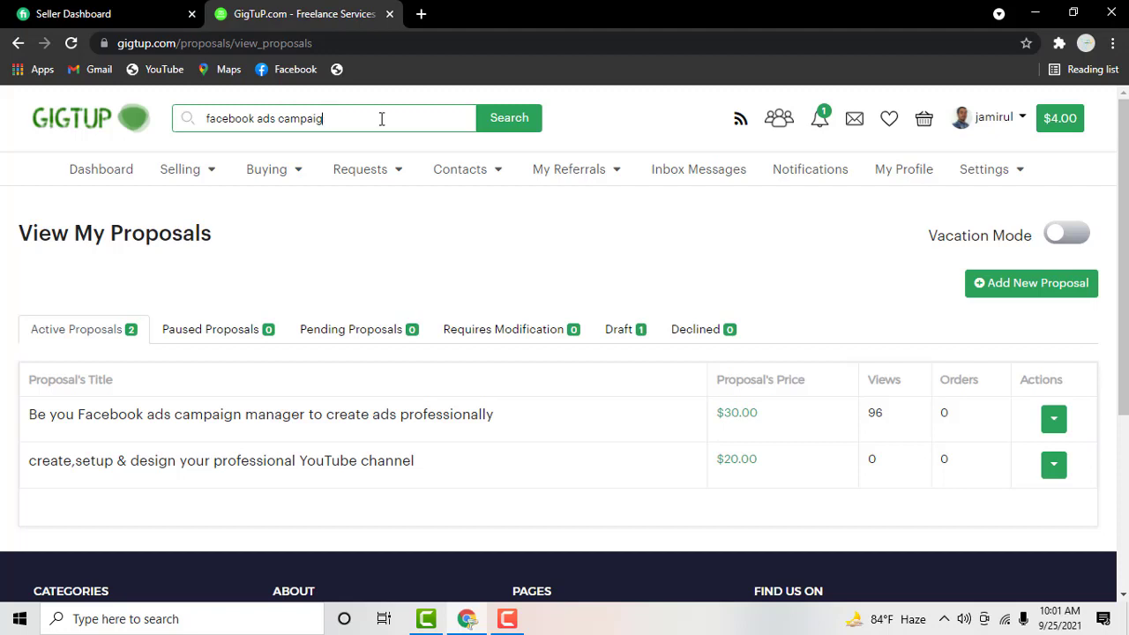
key("BackSpace")
key("BackSpace")
key("BackSpace")
key("BackSpace")
key("BackSpace")
key("BackSpace")
key("BackSpace")
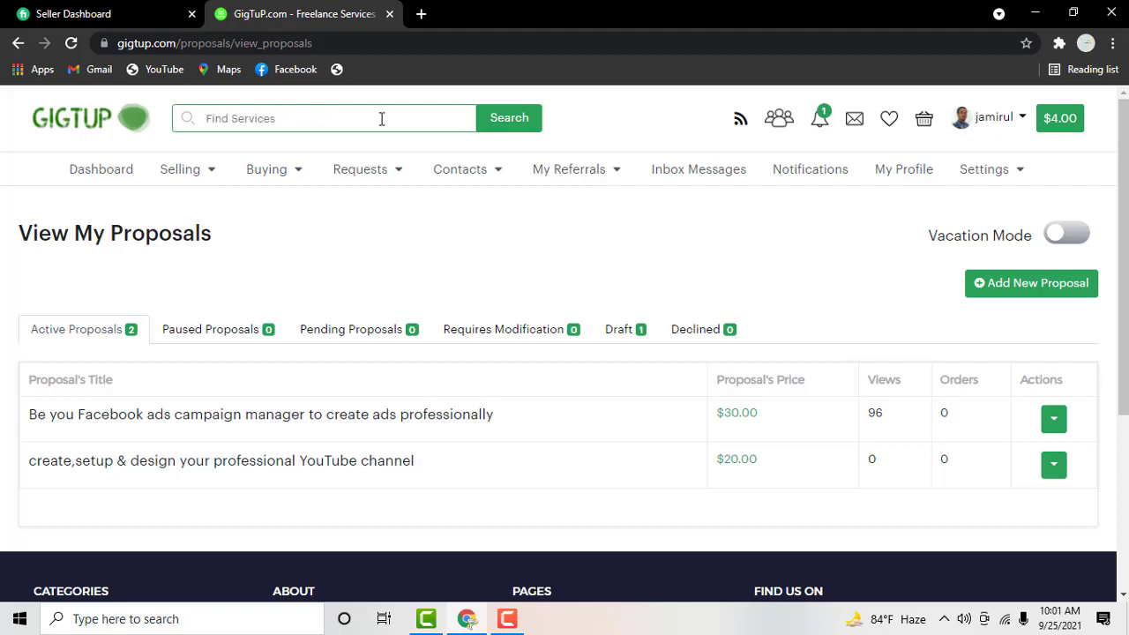
type("yout")
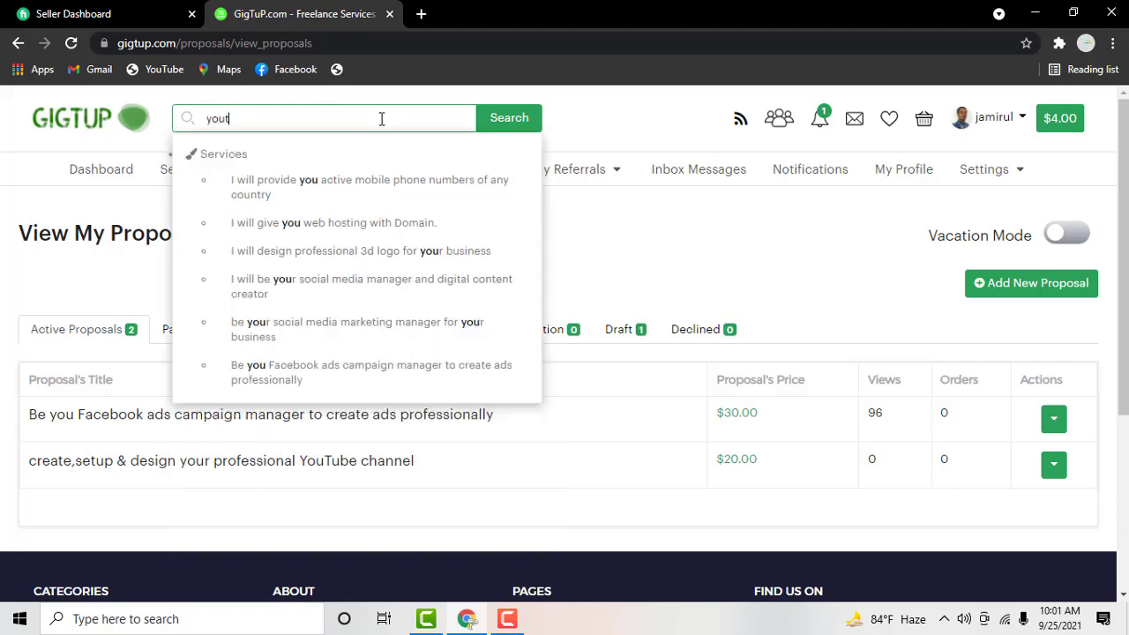
type("ve")
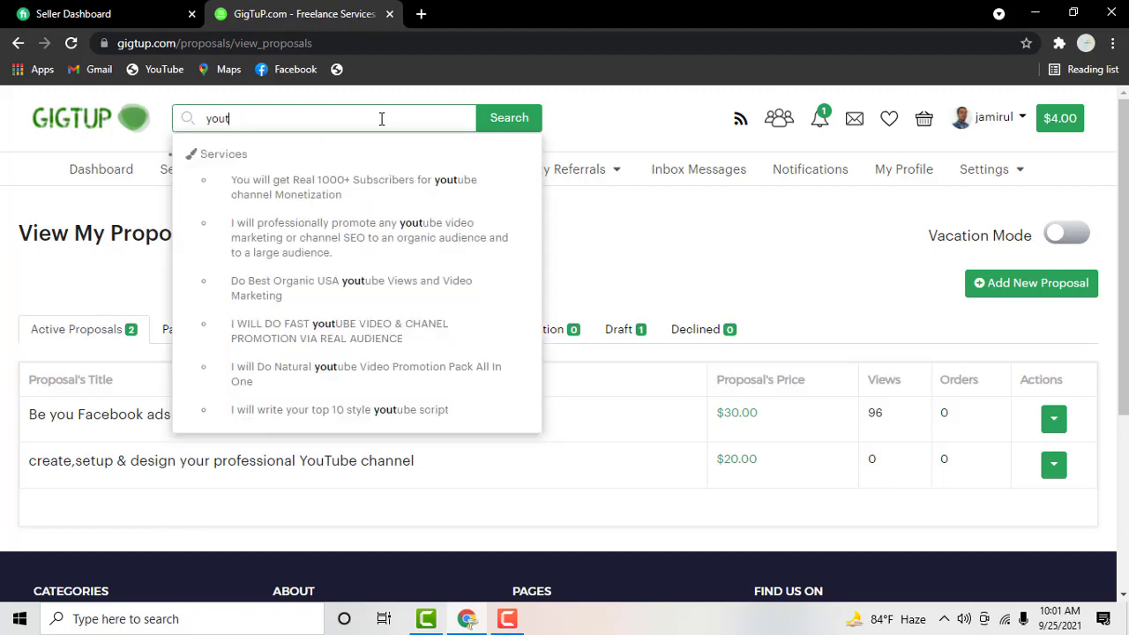
type("ube")
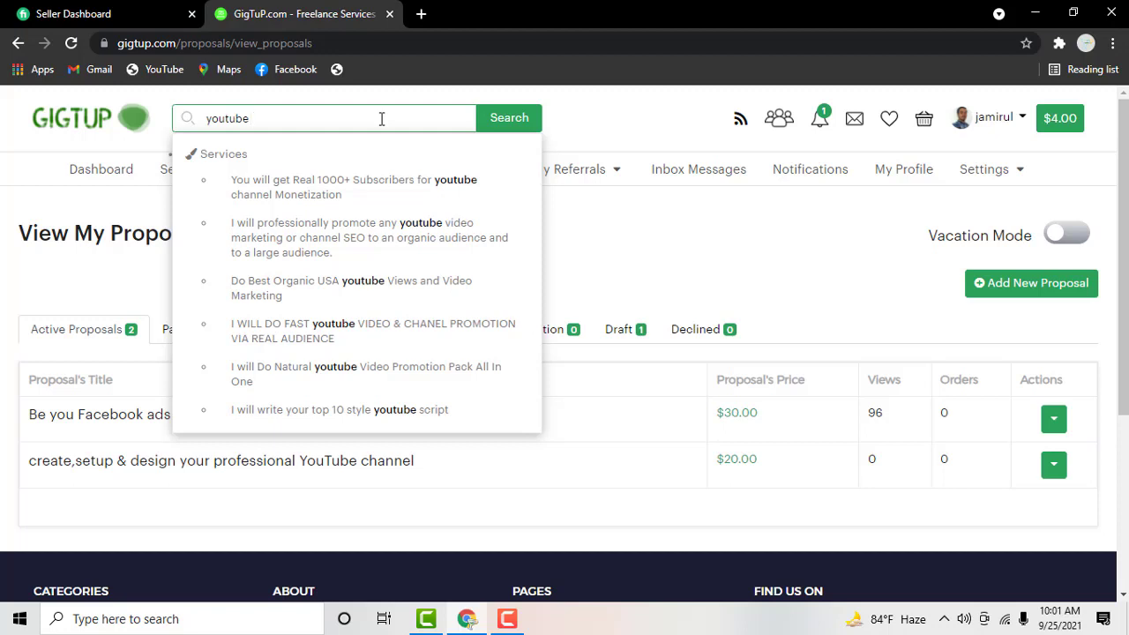
type(" chann")
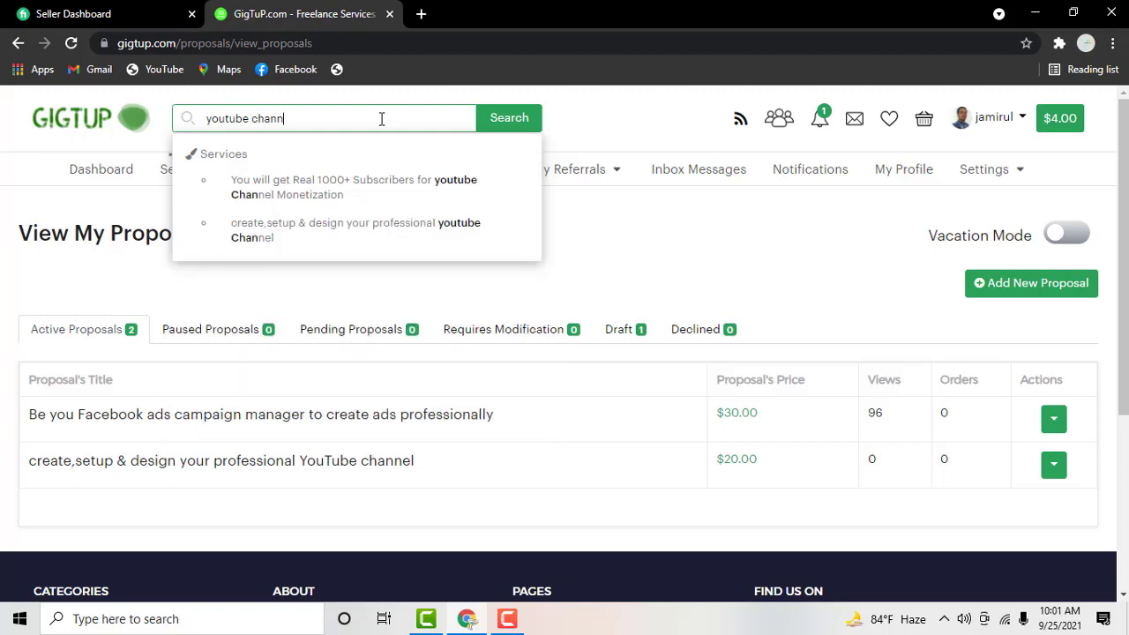
type("el")
key("Return")
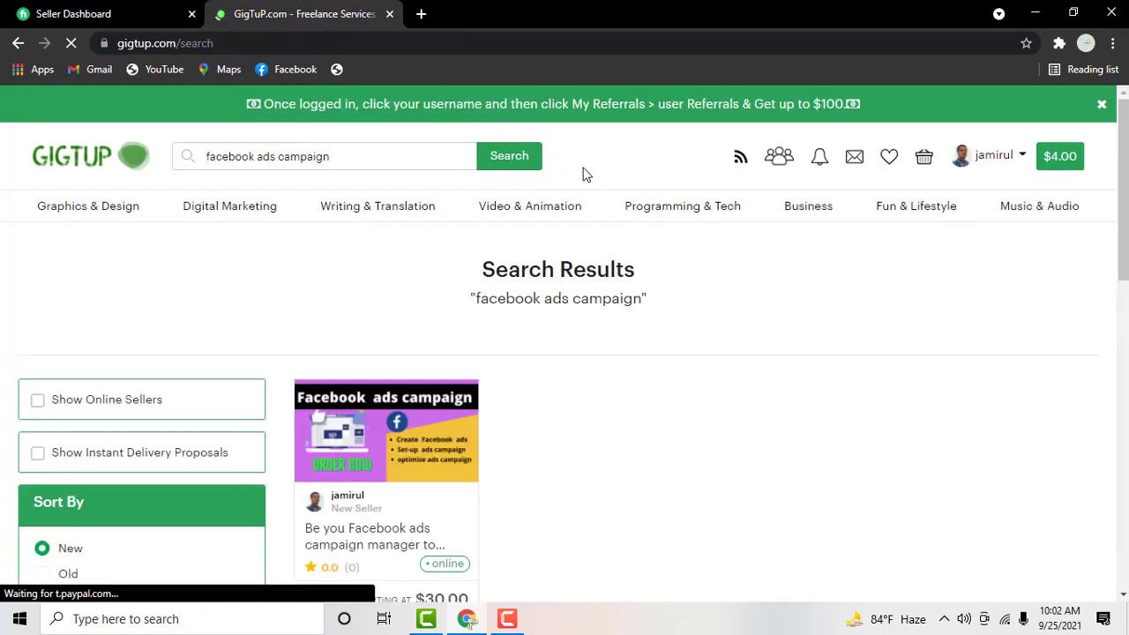
scroll(584, 172, "down", 2)
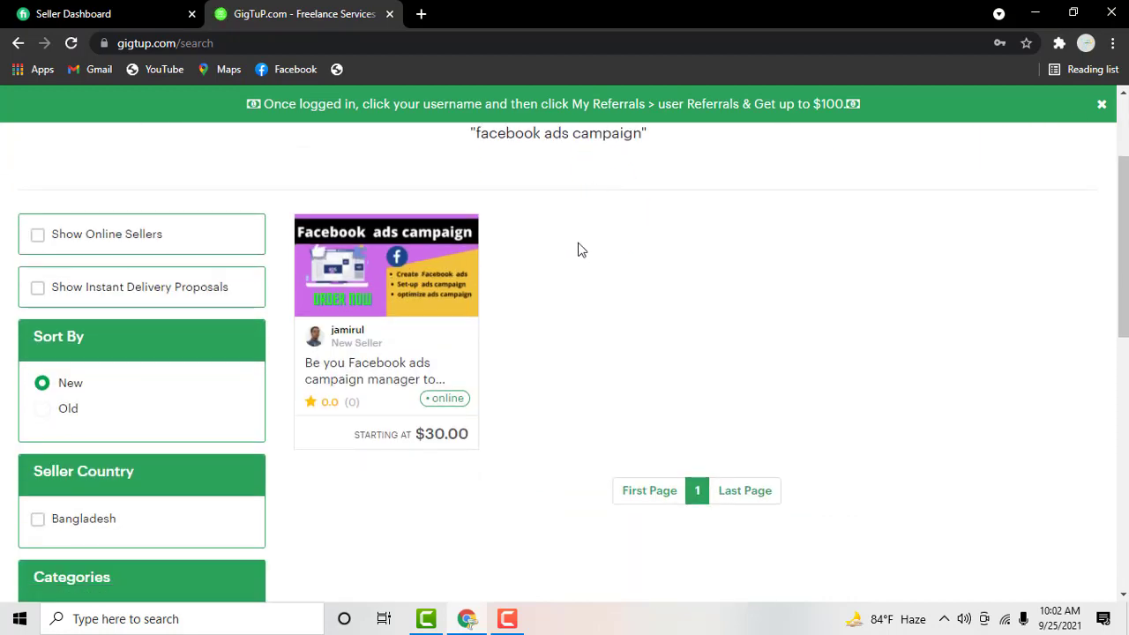
scroll(582, 249, "up", 2)
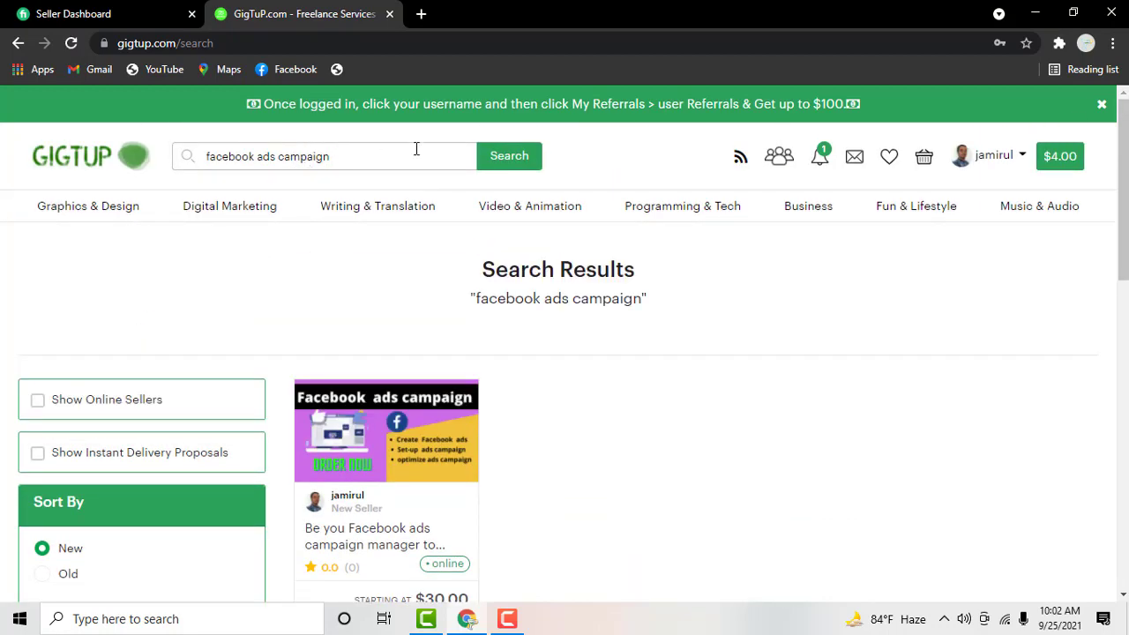
Re-run the search as 'youtube channel' and scroll to find the new $20.00 proposal card
left_click(417, 149)
key("BackSpace")
key("BackSpace")
key("BackSpace")
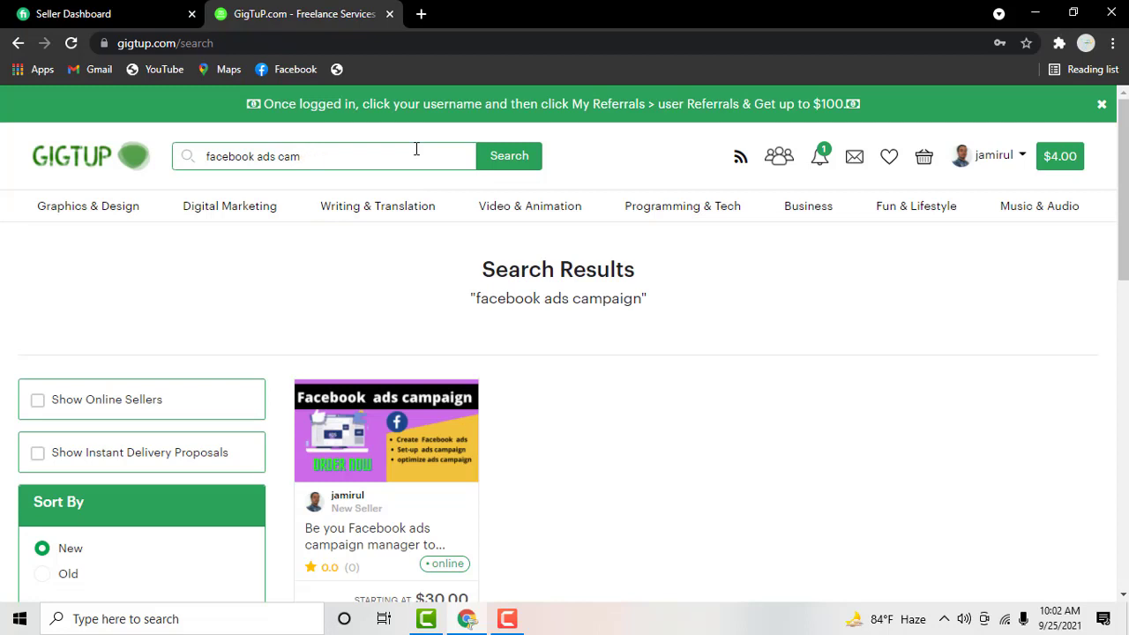
key("BackSpace")
key("BackSpace")
key("BackSpace")
type("yo")
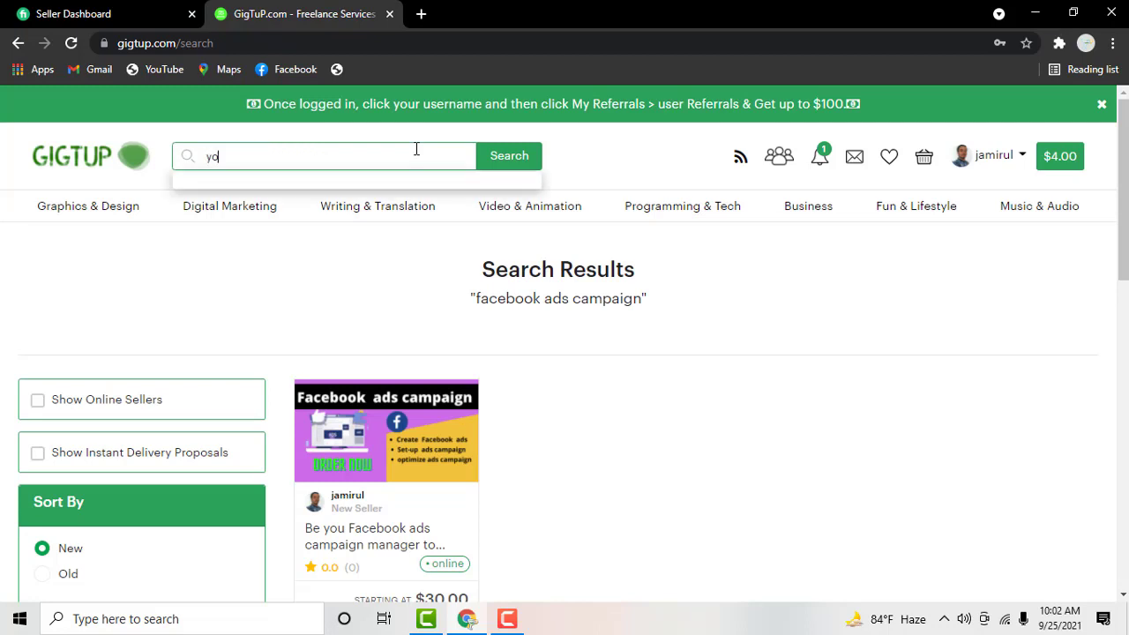
type("utube chs")
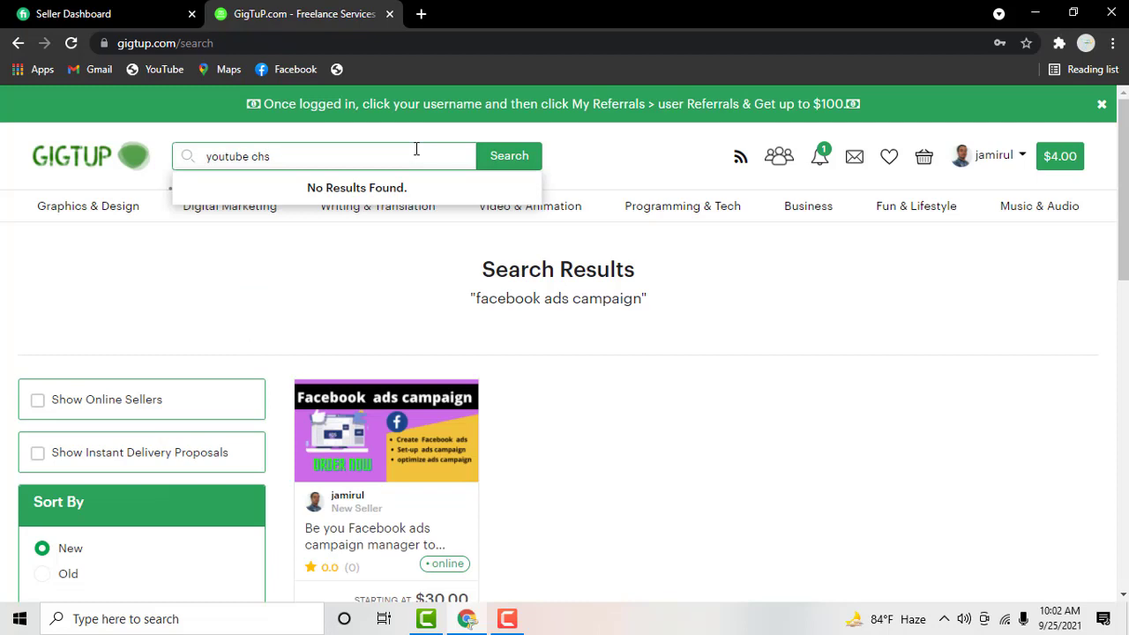
key("BackSpace")
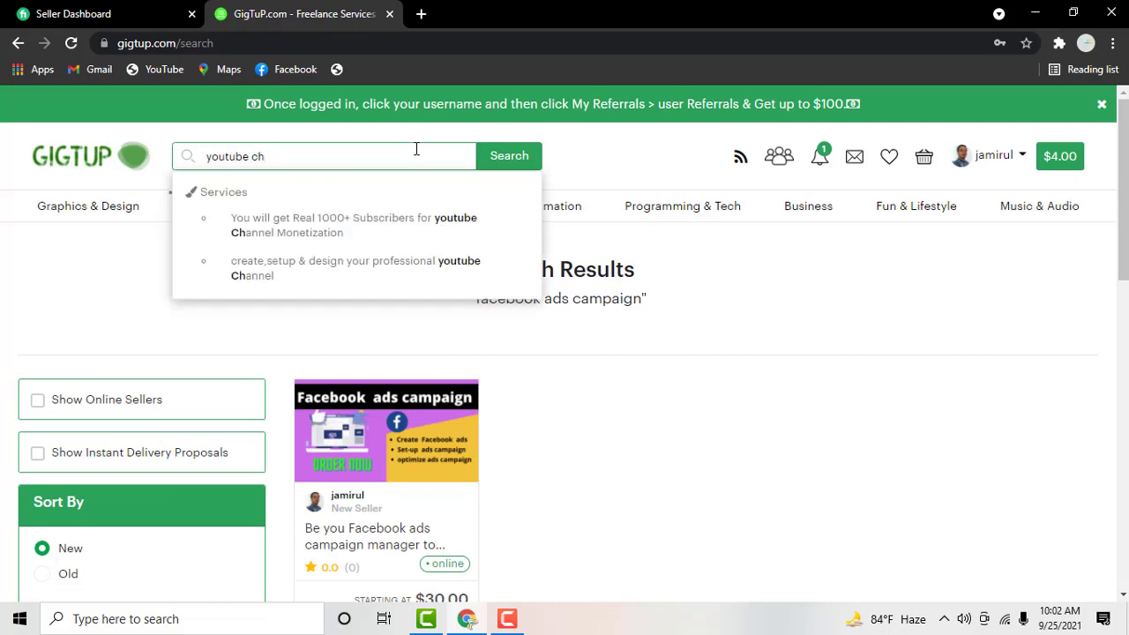
type("annel")
key("Return")
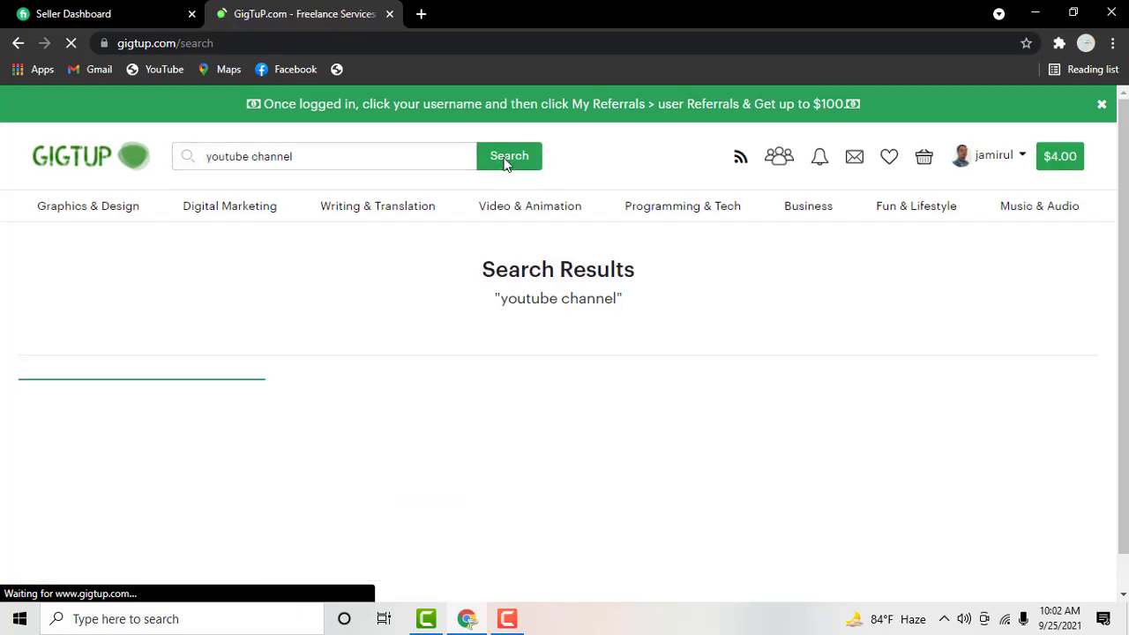
scroll(378, 269, "down", 1)
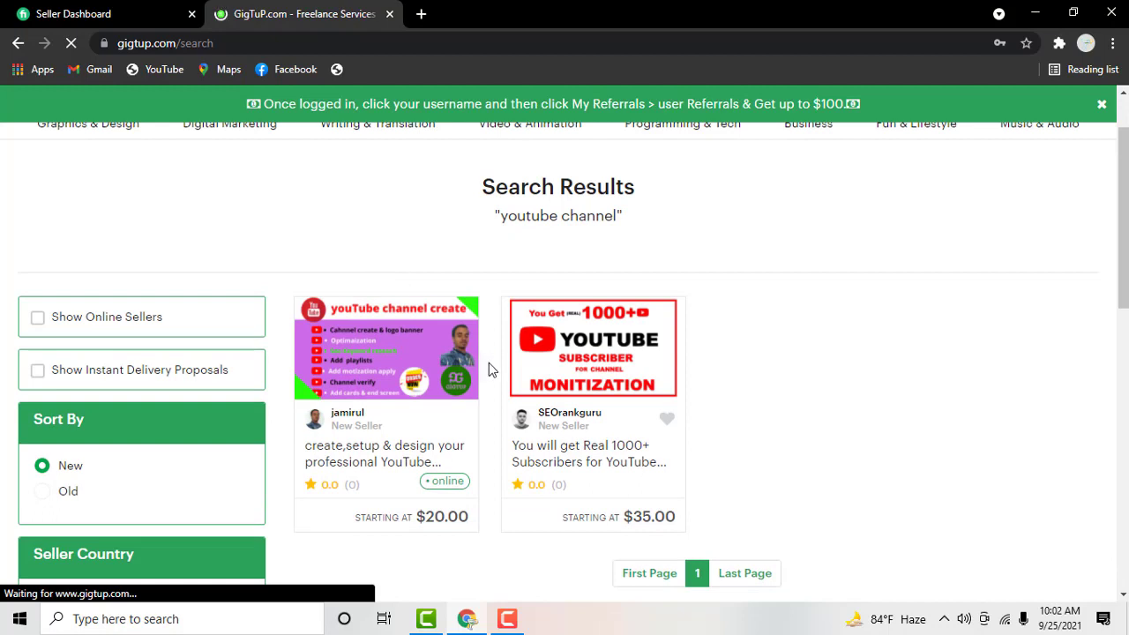
scroll(358, 262, "down", 1)
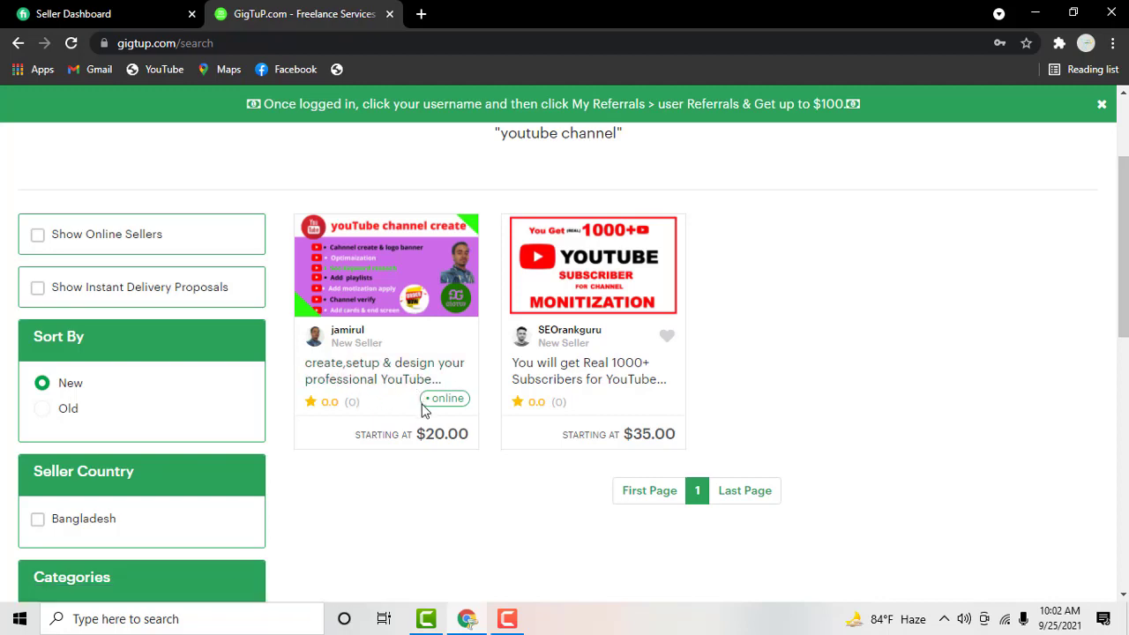
scroll(247, 127, "up", 2)
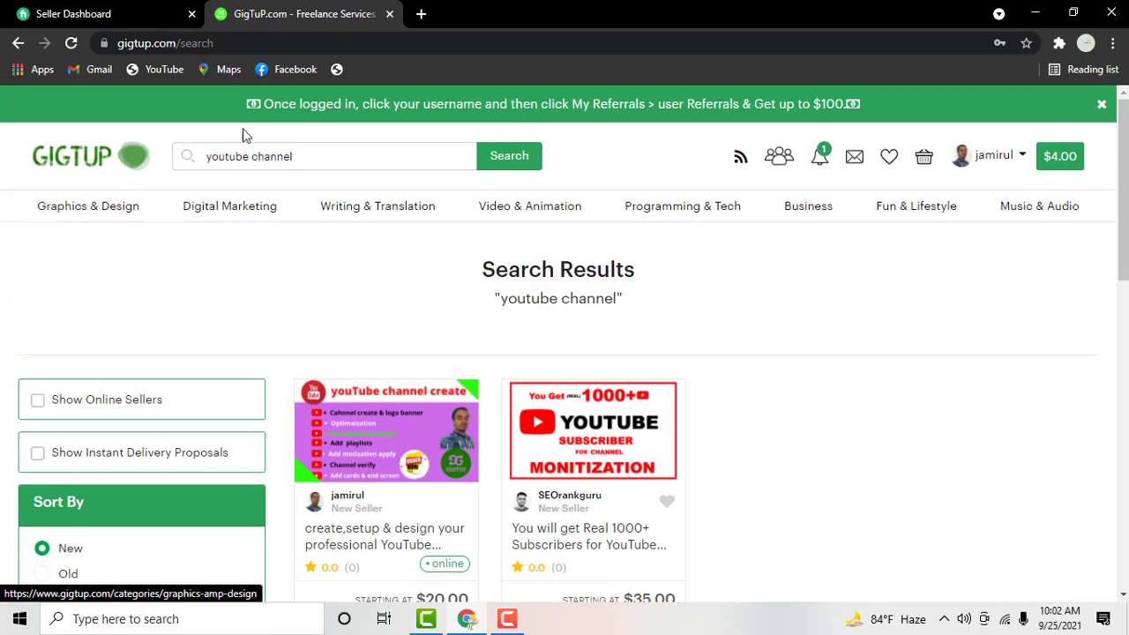
Return to the GigTuP homepage and scroll through its listings
left_click(46, 170)
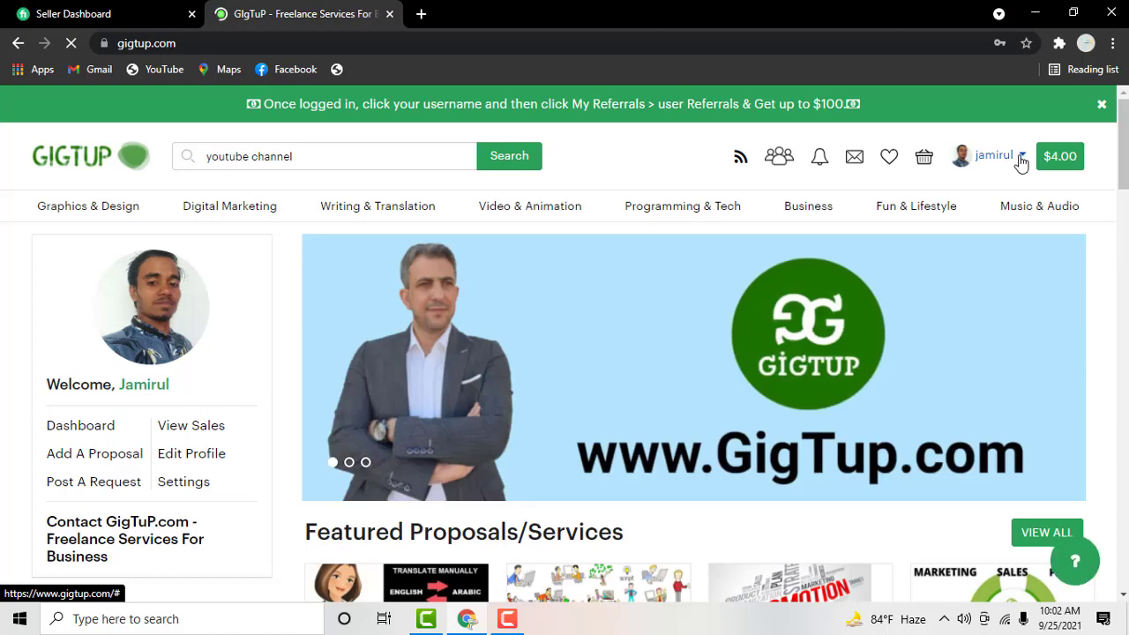
scroll(159, 346, "down", 2)
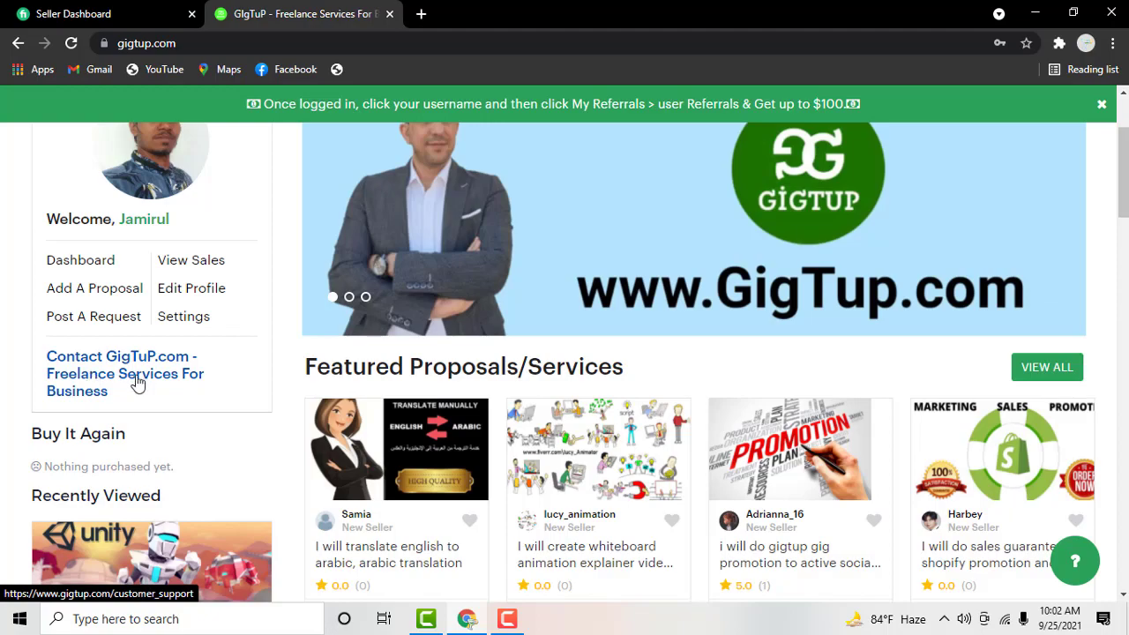
scroll(160, 384, "down", 3)
scroll(161, 386, "down", 2)
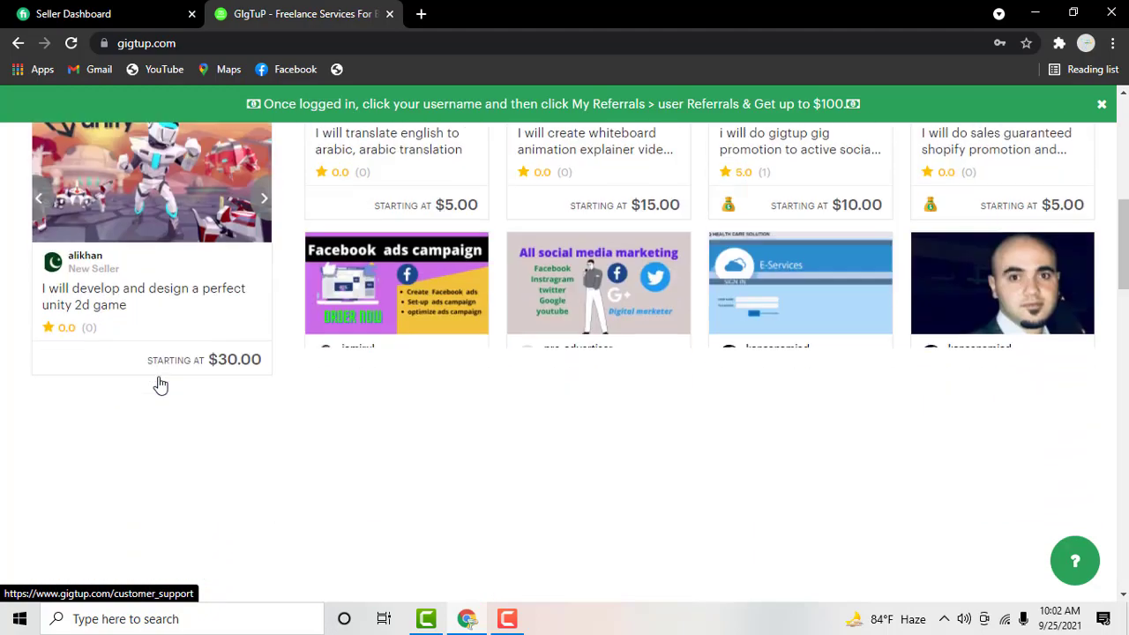
scroll(960, 189, "up", 4)
scroll(961, 190, "up", 3)
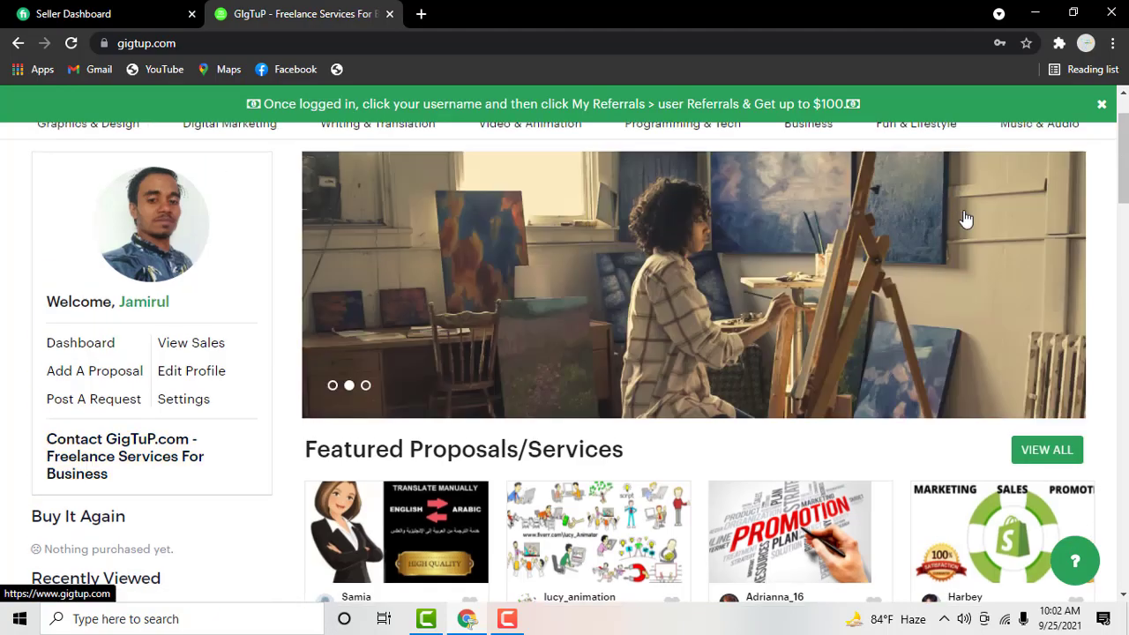
scroll(1032, 165, "up", 1)
Recheck My Proposals under Selling, reload the list, then go back to the homepage
left_click(1021, 161)
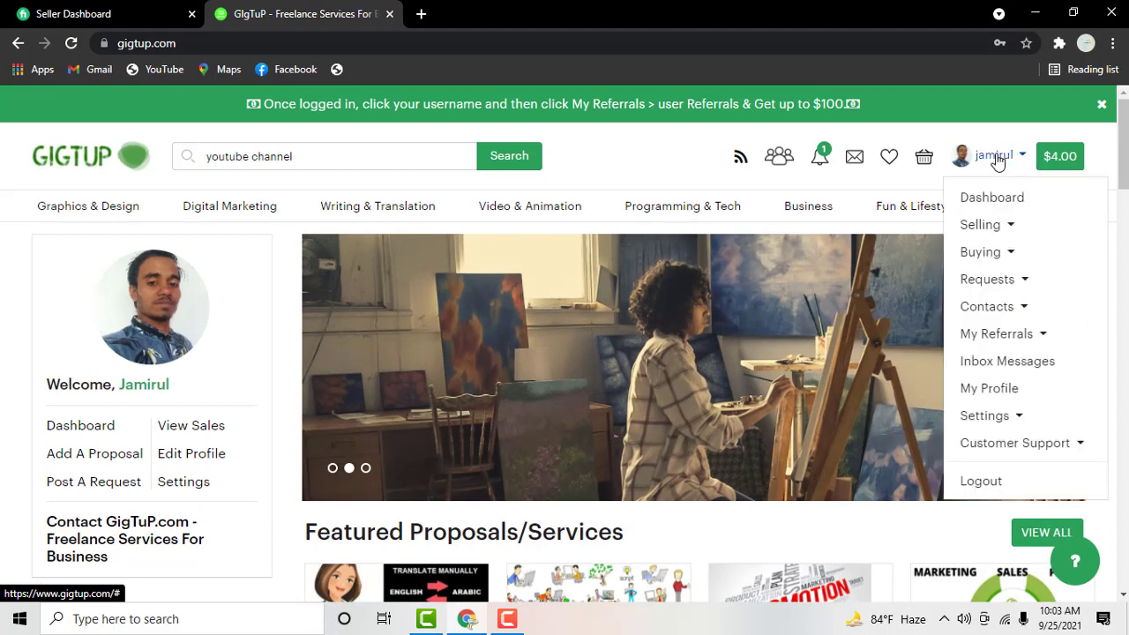
left_click(1011, 232)
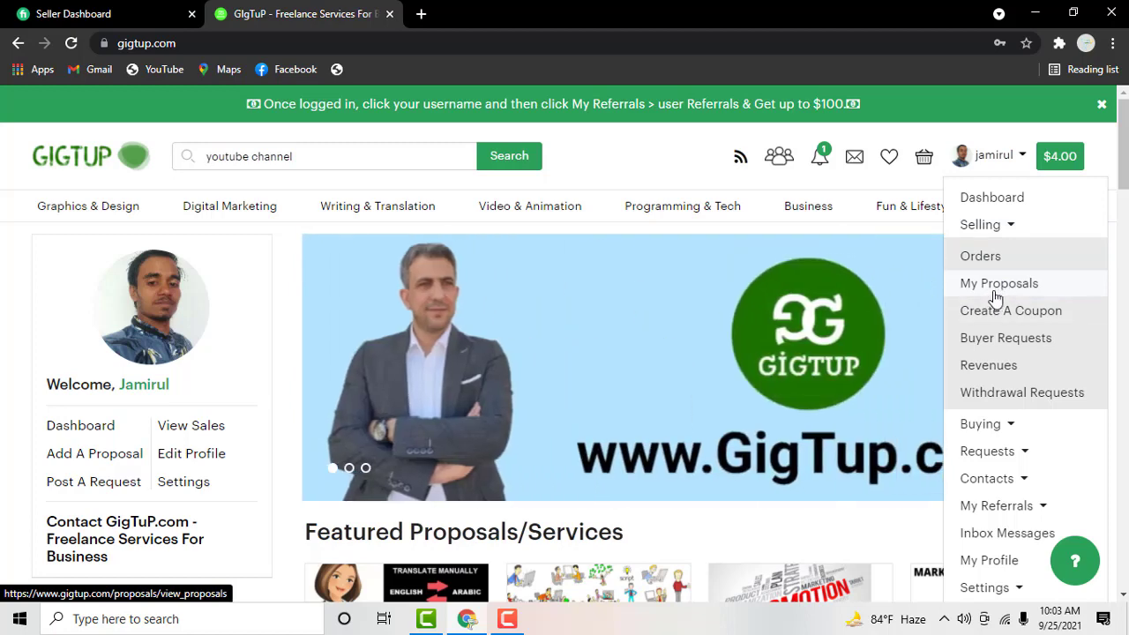
left_click(996, 296)
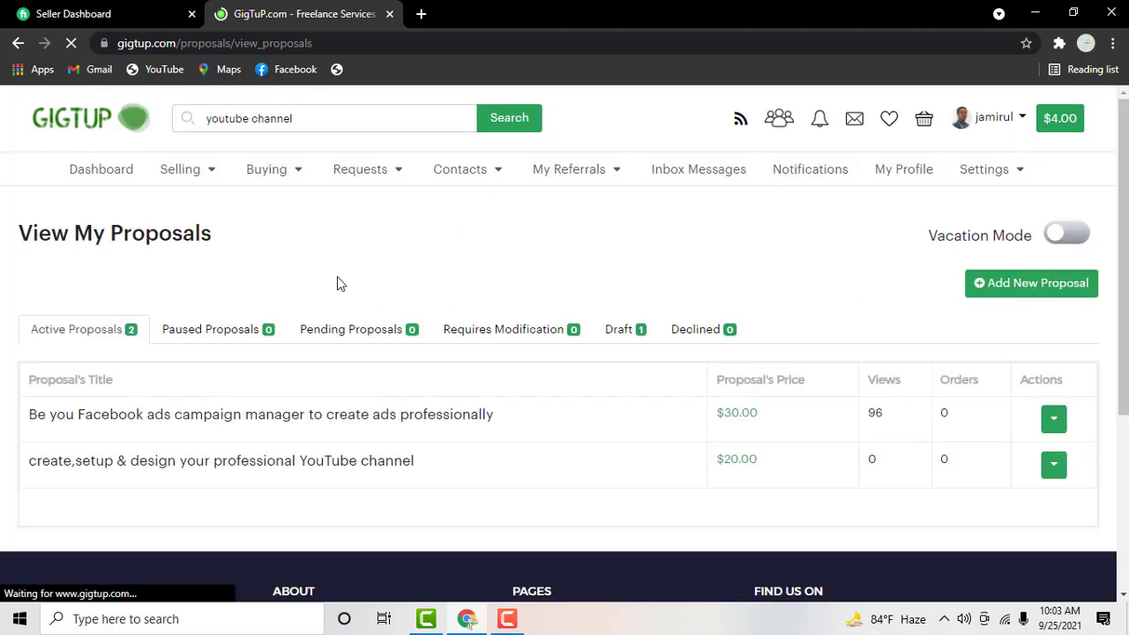
scroll(348, 273, "down", 2)
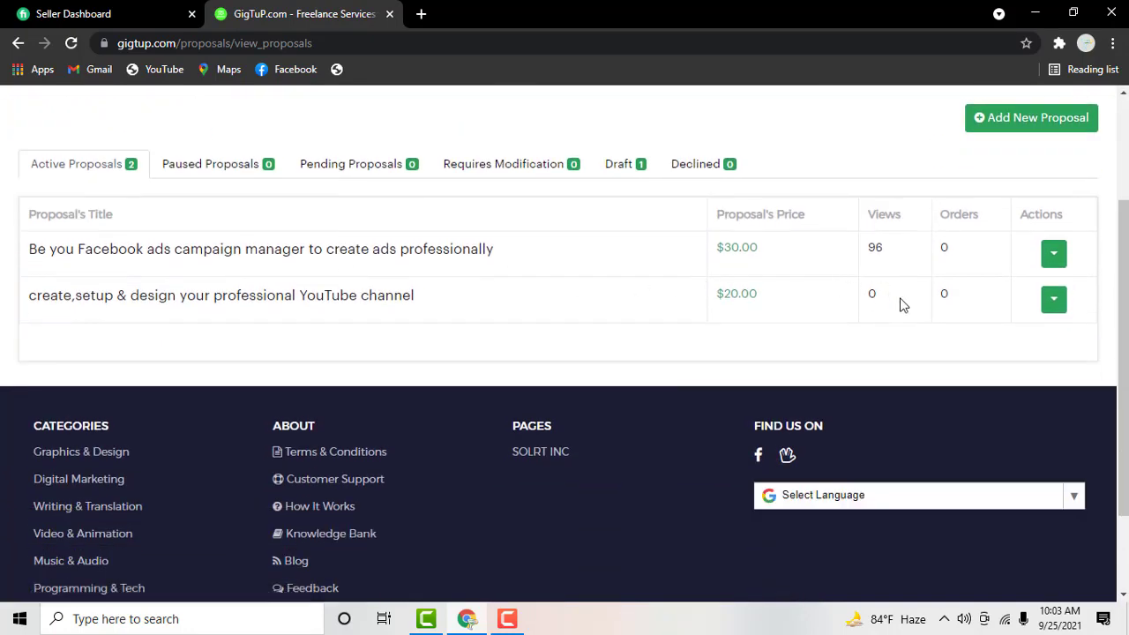
scroll(271, 125, "up", 2)
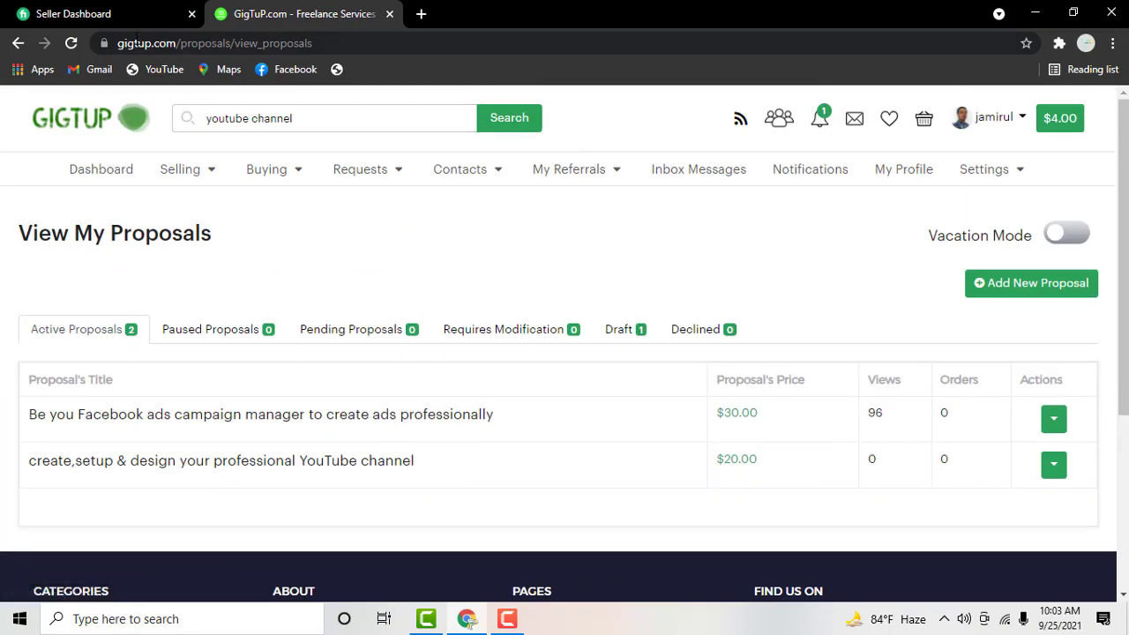
left_click(74, 46)
left_click(75, 126)
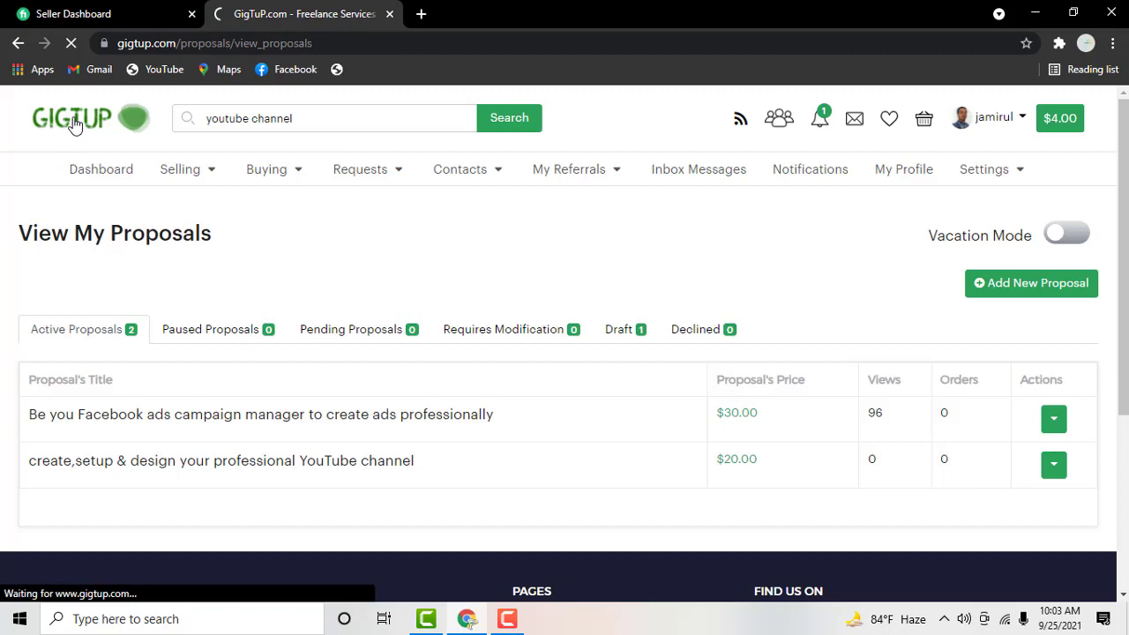